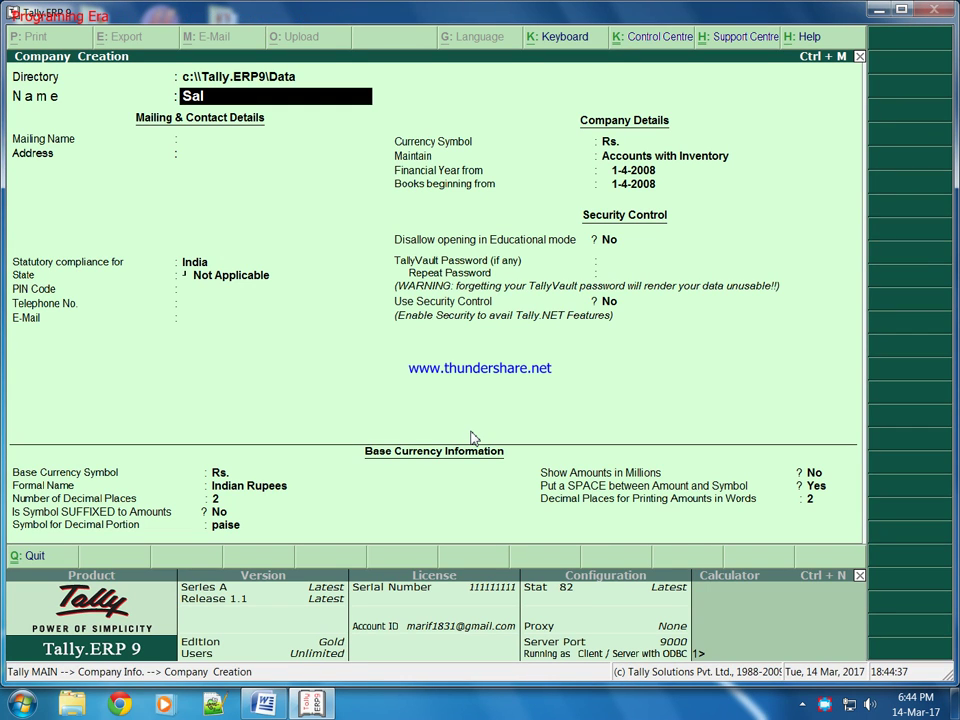
Enter 'Salary Payment To An Employee' as the new company's name.
{"action": "type", "text": "ary Payment to"}
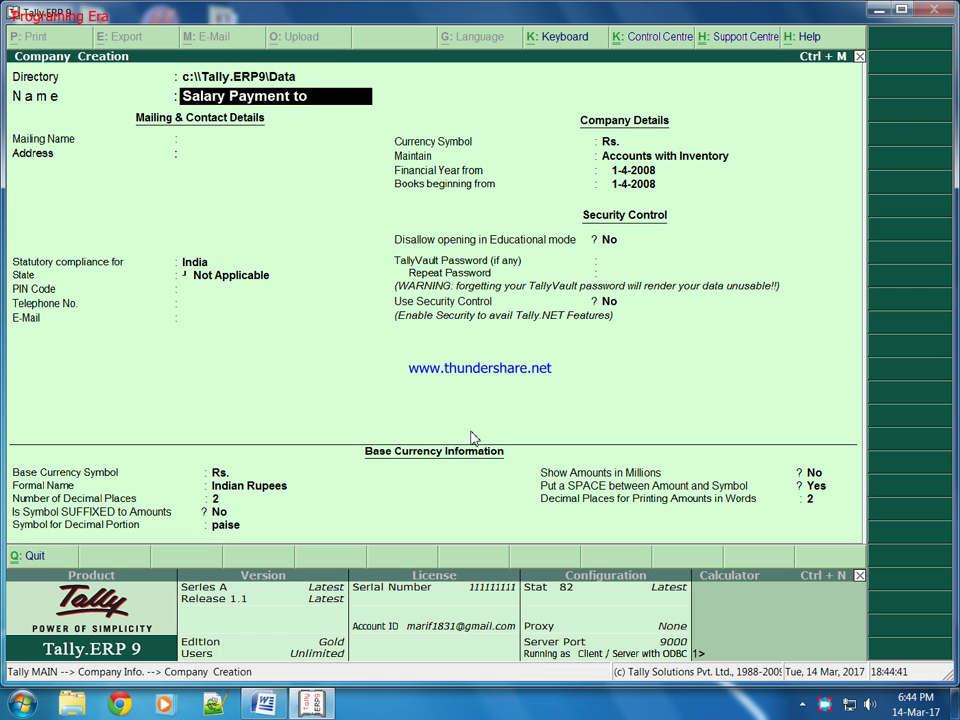
{"action": "type", "text": " e"}
{"action": "key", "text": "BackSpace"}
{"action": "key", "text": "BackSpace"}
{"action": "key", "text": "BackSpace"}
{"action": "key", "text": "BackSpace"}
{"action": "key", "text": "BackSpace"}
{"action": "type", "text": "To E"}
{"action": "key", "text": "BackSpace"}
{"action": "type", "text": "aymen"}
{"action": "key", "text": "BackSpace"}
{"action": "key", "text": "BackSpace"}
{"action": "key", "text": "BackSpace"}
{"action": "type", "text": "An Emp"}
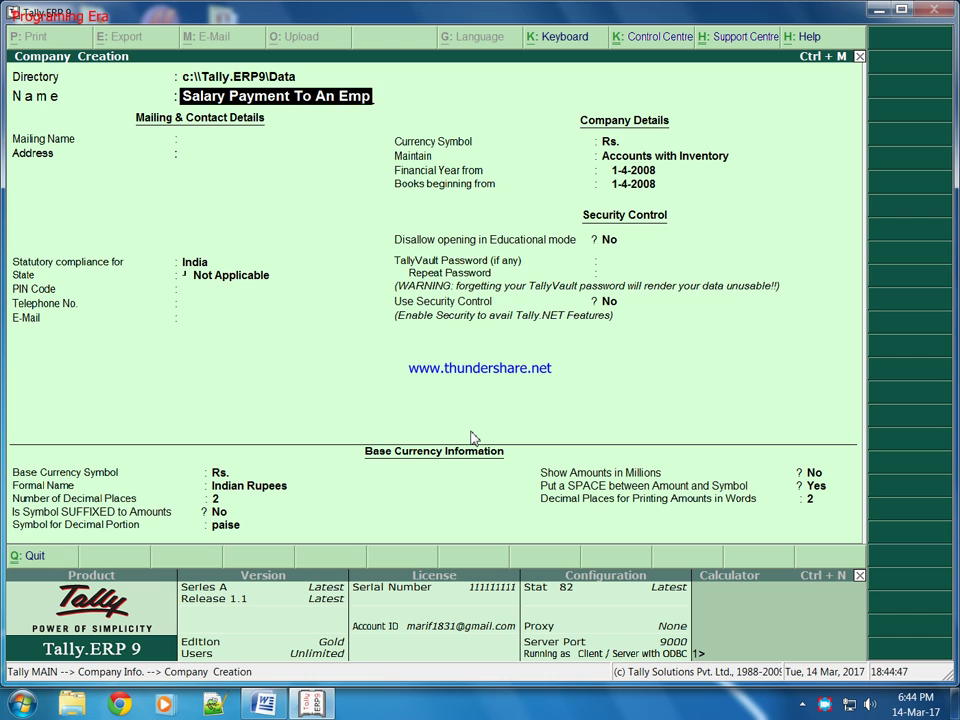
{"action": "type", "text": "loyee"}
{"action": "key", "text": "Return"}
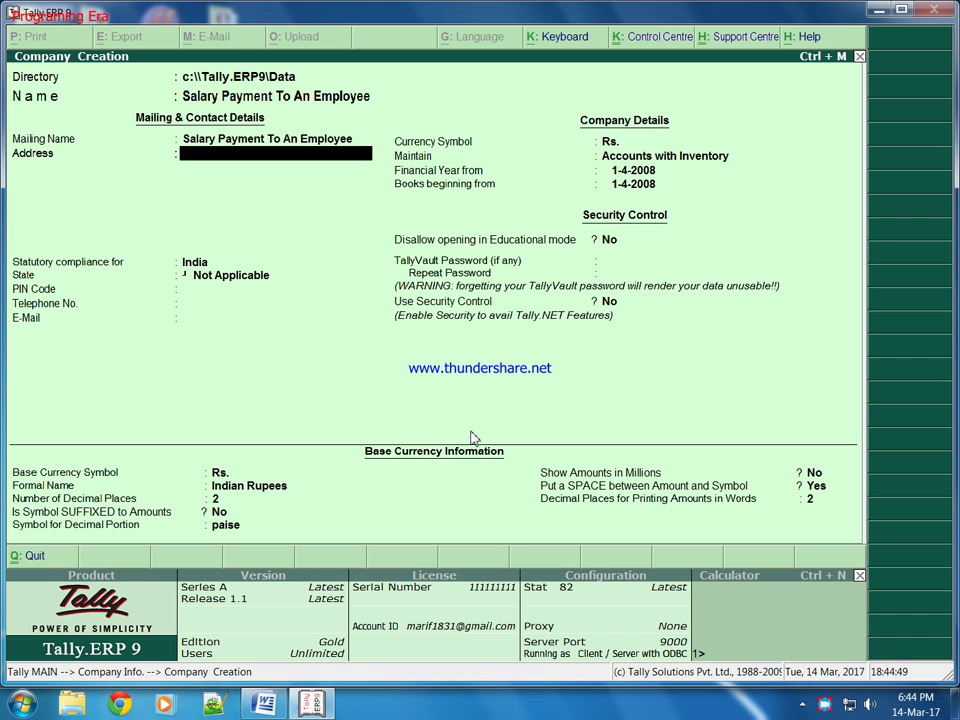
Set the state to Uttarakhand and the financial year start to 1-4-2016, then accept the company.
{"action": "key", "text": "Return"}
{"action": "key", "text": "Return"}
{"action": "type", "text": "U"}
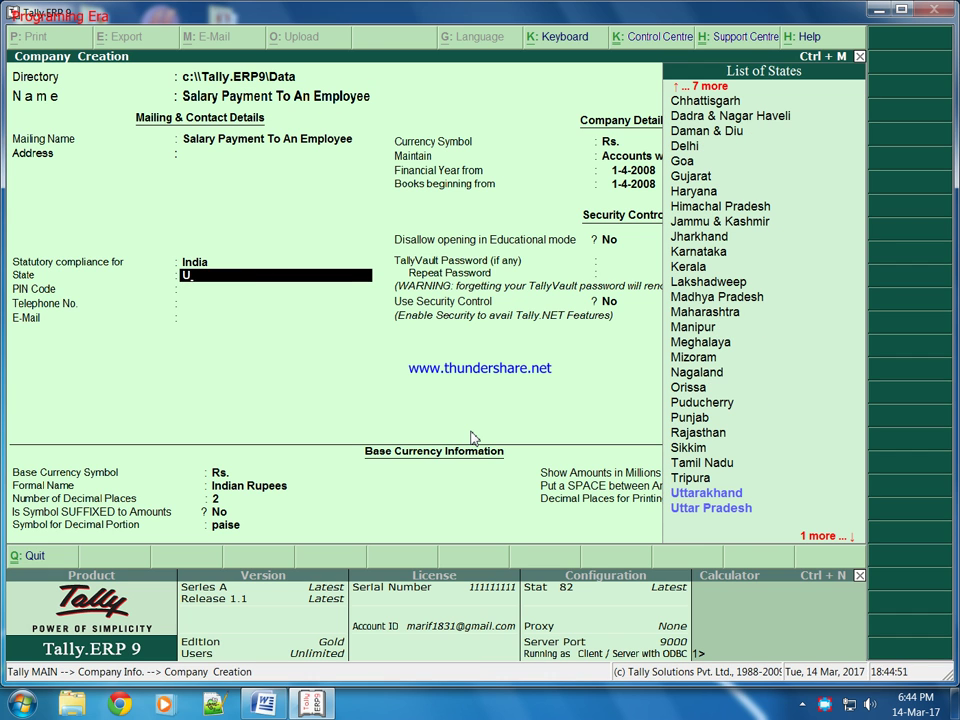
{"action": "key", "text": "Return"}
{"action": "key", "text": "Return"}
{"action": "key", "text": "Return"}
{"action": "key", "text": "Return"}
{"action": "key", "text": "Return"}
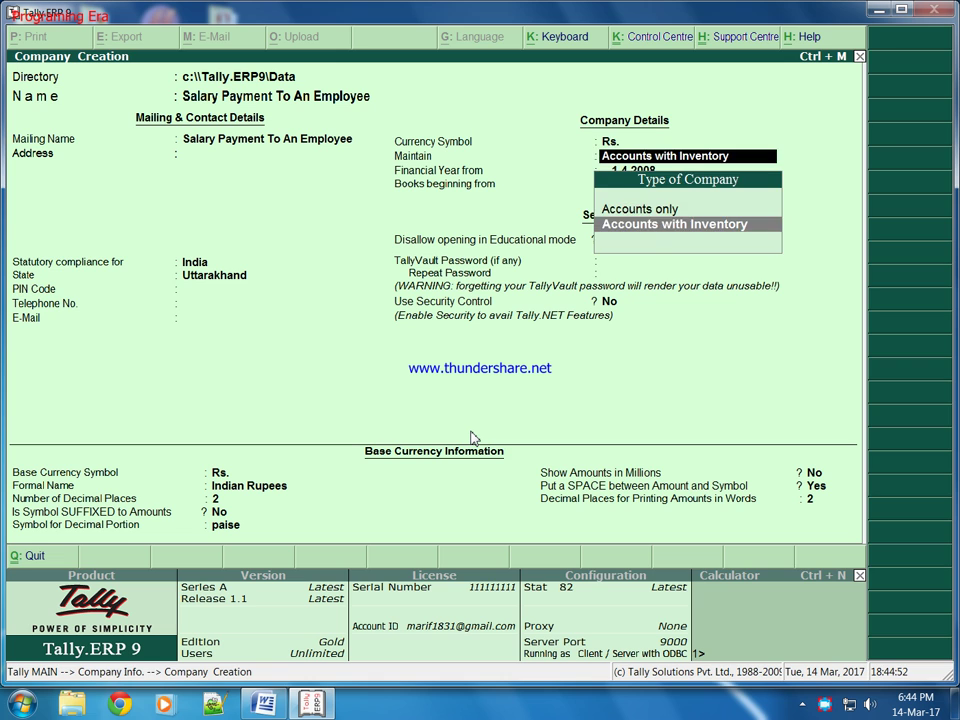
{"action": "key", "text": "Return"}
{"action": "type", "text": "1 4 20"}
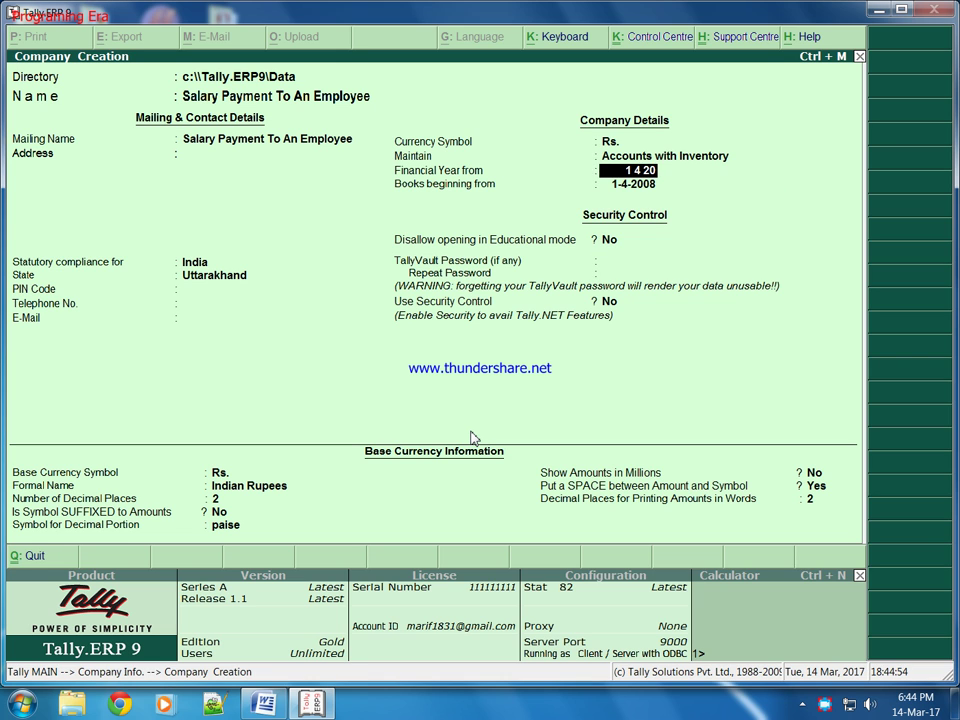
{"action": "type", "text": "16"}
{"action": "key", "text": "Return"}
{"action": "key", "text": "Return"}
{"action": "key", "text": "Return"}
{"action": "key", "text": "Return"}
{"action": "key", "text": "Return"}
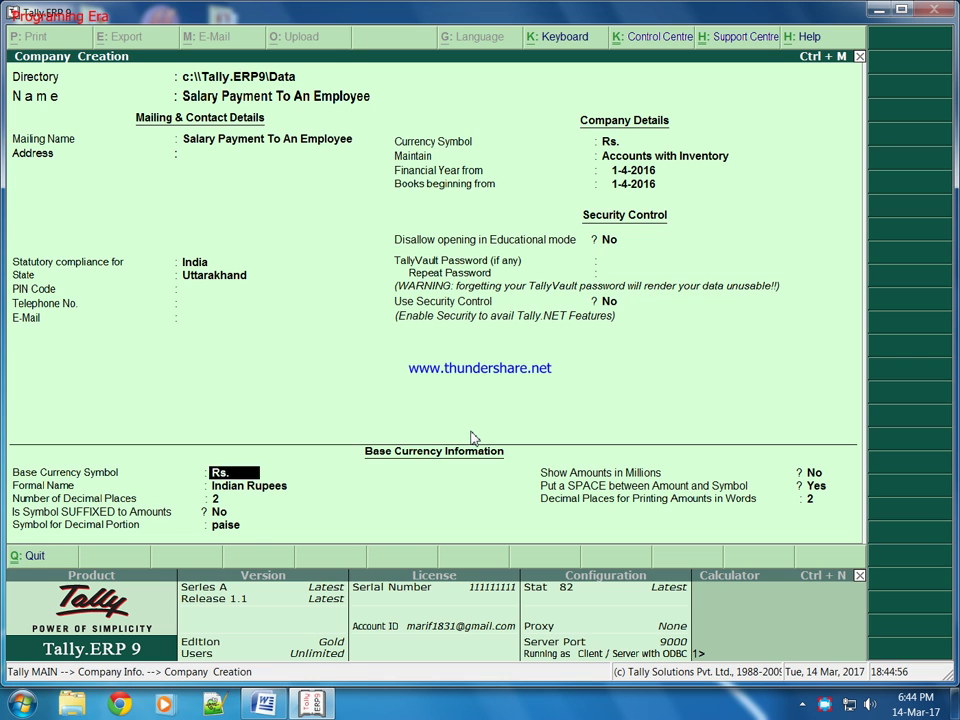
{"action": "key", "text": "ctrl+a"}
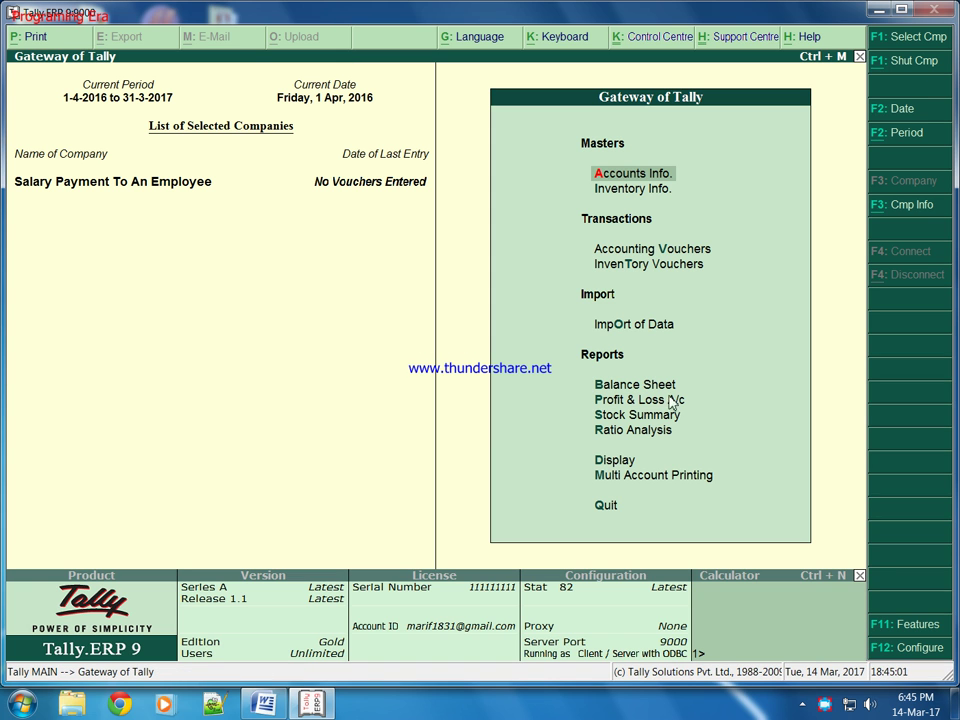
Set Maintain Payroll to Yes under Accounting Features and return to the Gateway of Tally.
{"action": "left_click", "coordinate": [912, 627]}
{"action": "key", "text": "Down"}
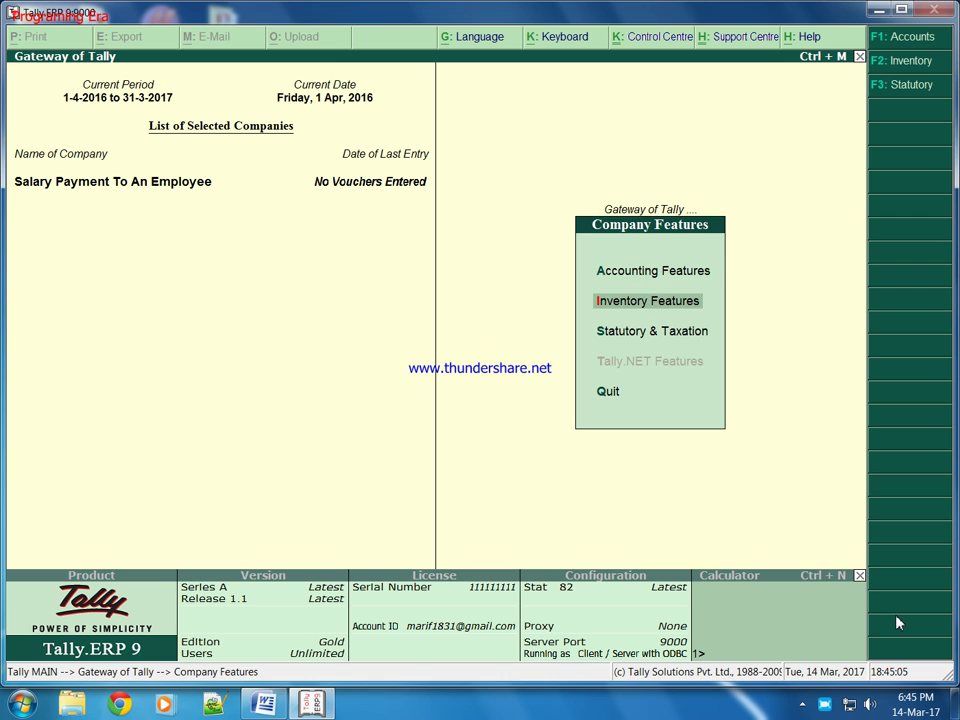
{"action": "key", "text": "Up"}
{"action": "key", "text": "Return"}
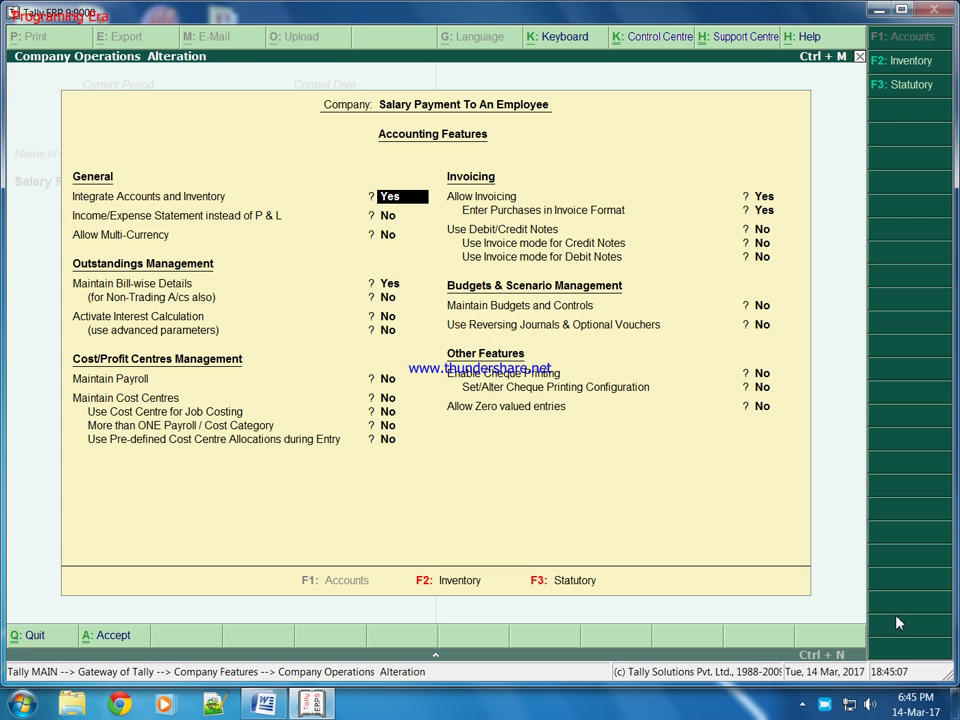
{"action": "key", "text": "Return"}
{"action": "key", "text": "Return"}
{"action": "key", "text": "Return"}
{"action": "key", "text": "Return"}
{"action": "key", "text": "Return"}
{"action": "key", "text": "Return"}
{"action": "key", "text": "Return"}
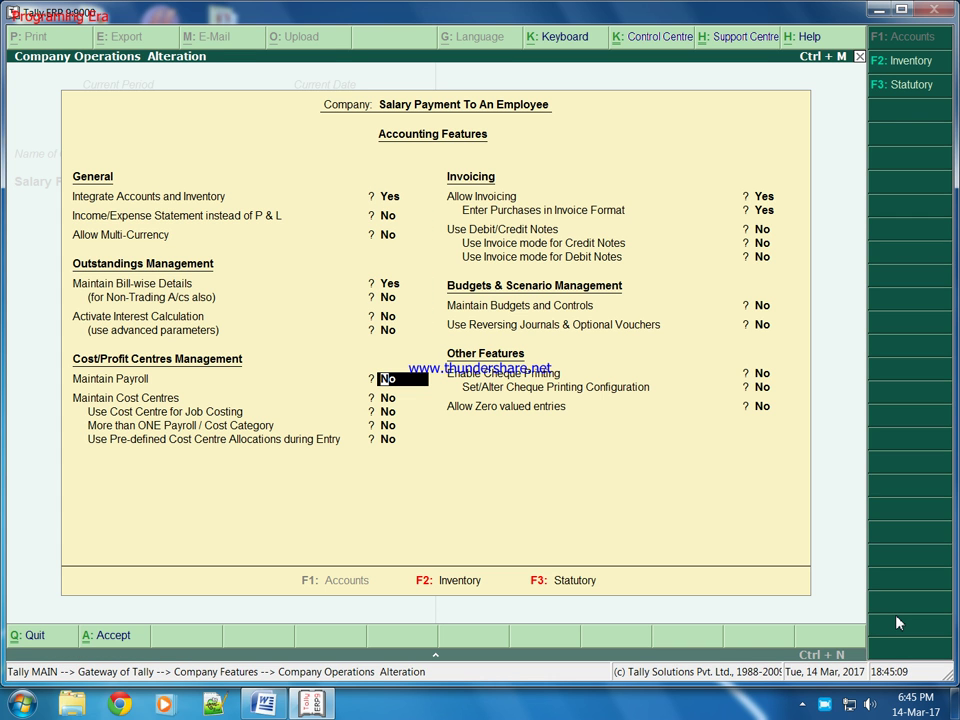
{"action": "key", "text": "y"}
{"action": "key", "text": "Return"}
{"action": "key", "text": "ctrl+a"}
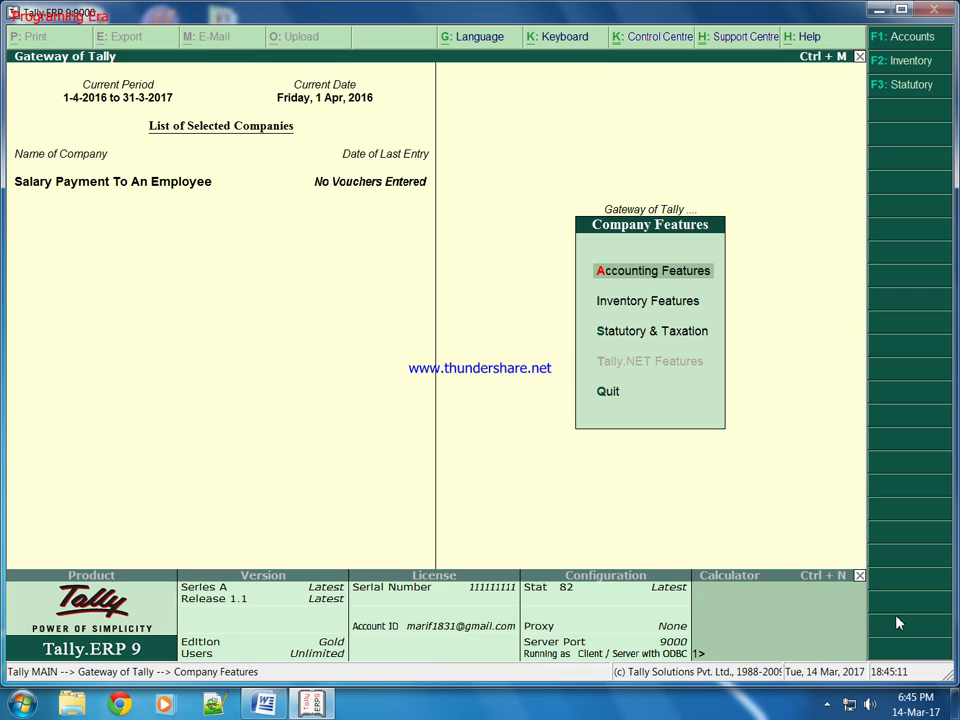
{"action": "key", "text": "Escape"}
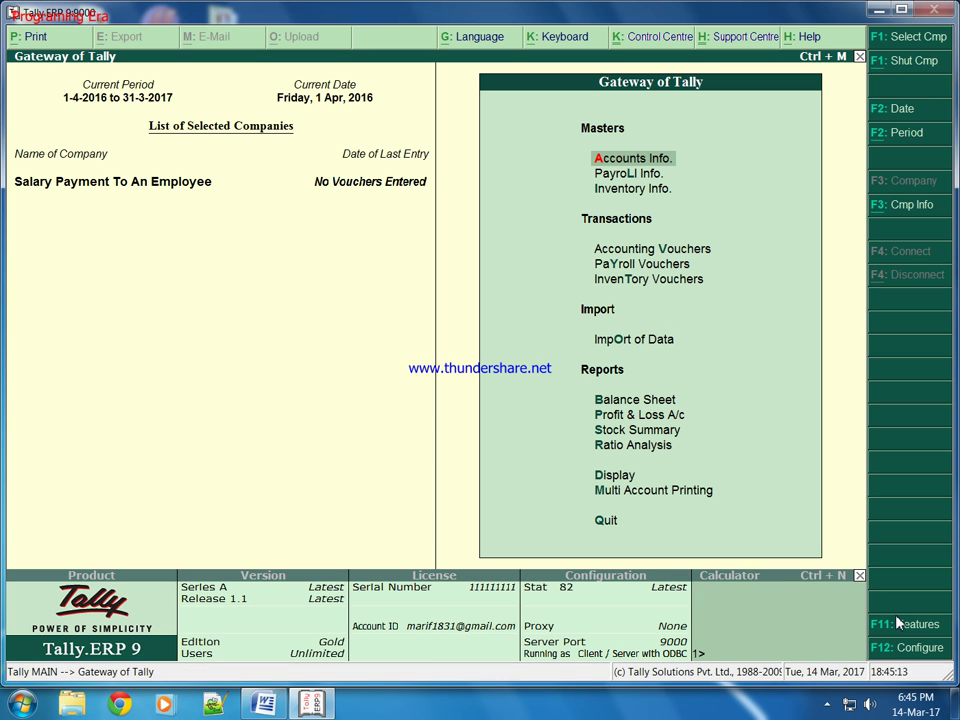
{"action": "key", "text": "Down"}
Create an employee group named Admin under Primary.
{"action": "key", "text": "Return"}
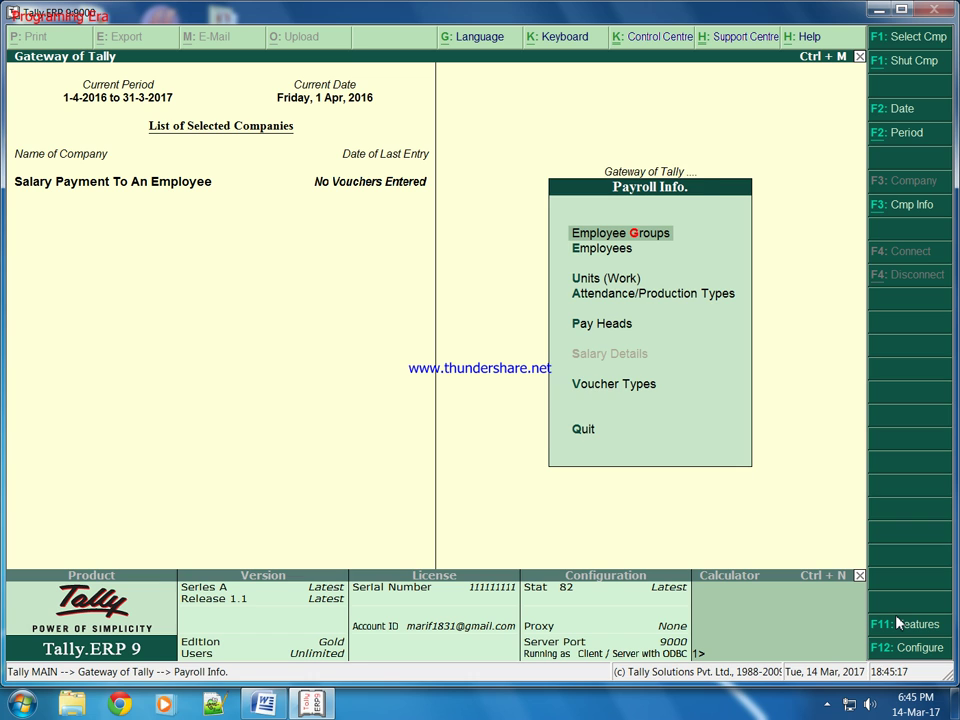
{"action": "key", "text": "Return"}
{"action": "key", "text": "Return"}
{"action": "type", "text": "Admin"}
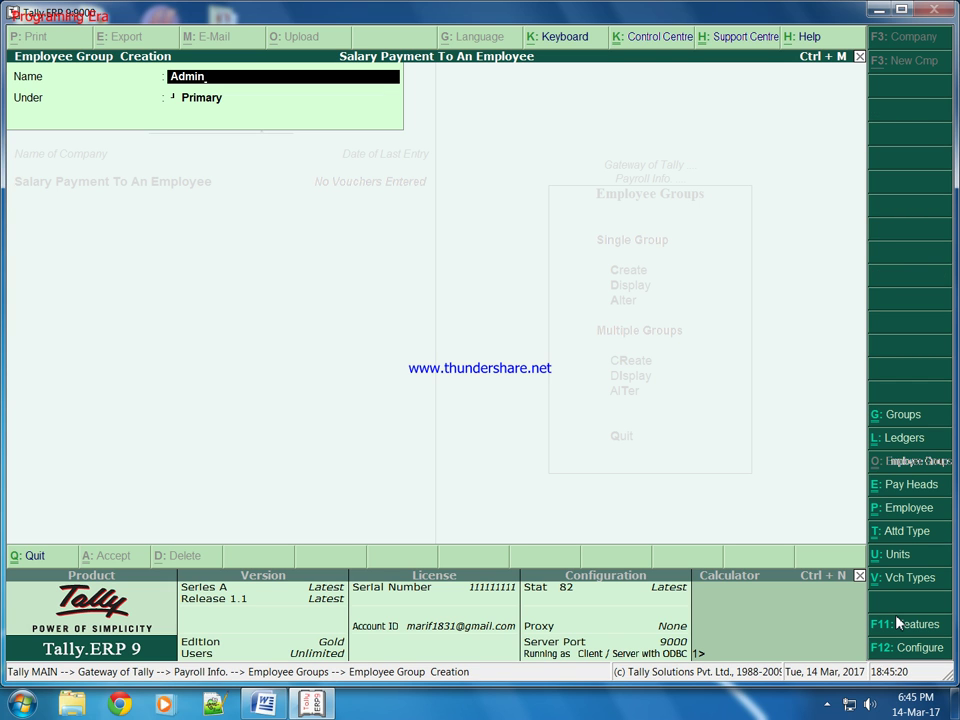
{"action": "key", "text": "Return"}
{"action": "key", "text": "Return"}
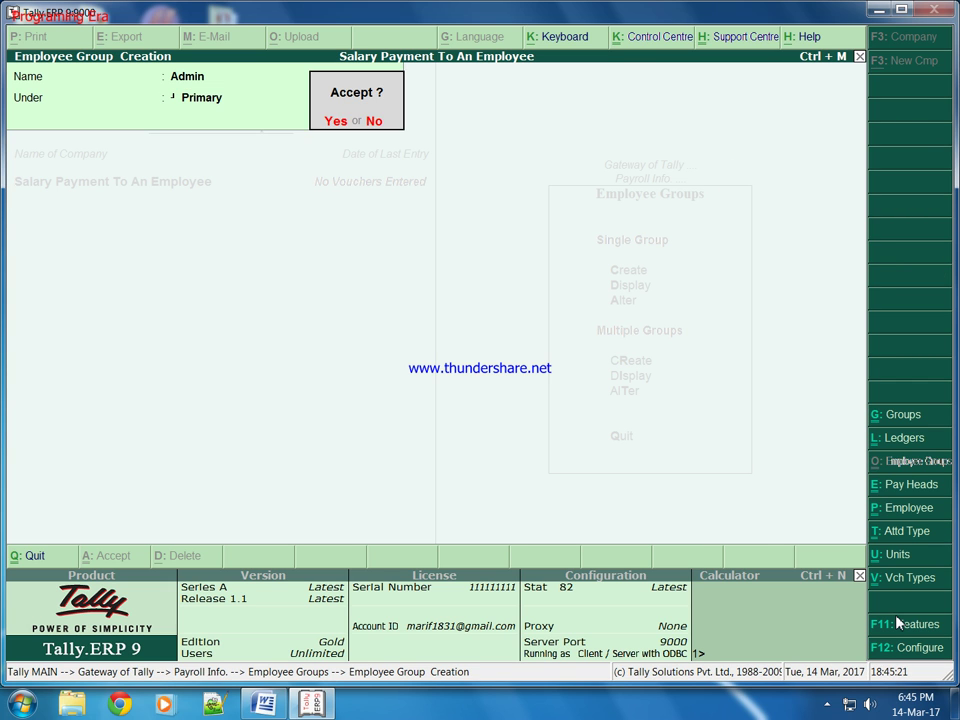
{"action": "key", "text": "Return"}
{"action": "key", "text": "Escape"}
{"action": "key", "text": "Return"}
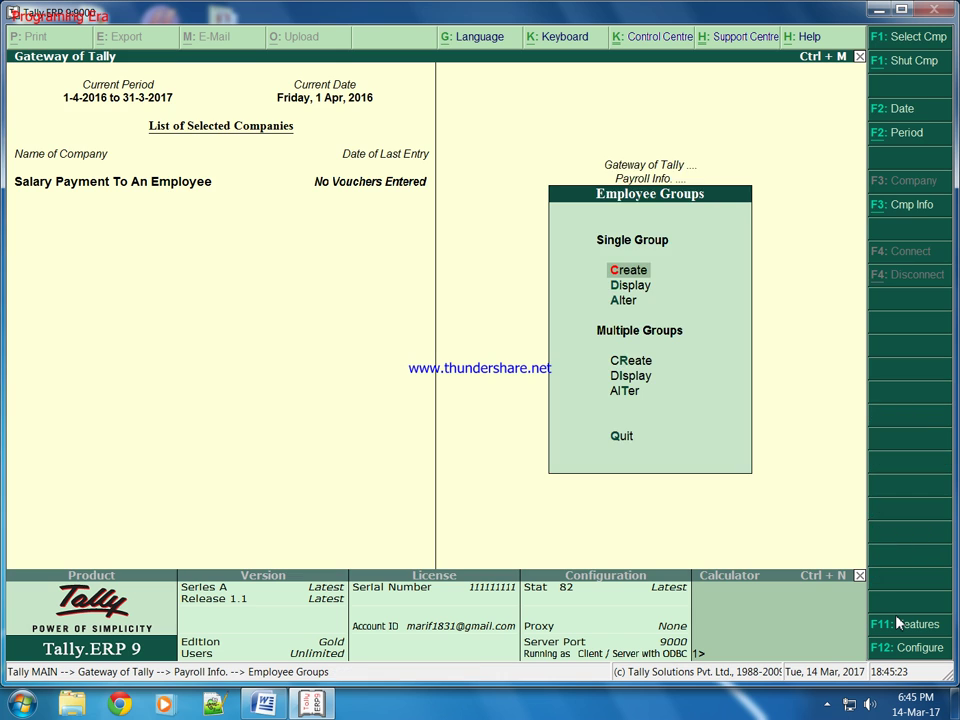
{"action": "key", "text": "Escape"}
{"action": "key", "text": "Down"}
Start a new employee record under the Admin group with joining date 1-4-2015.
{"action": "key", "text": "Return"}
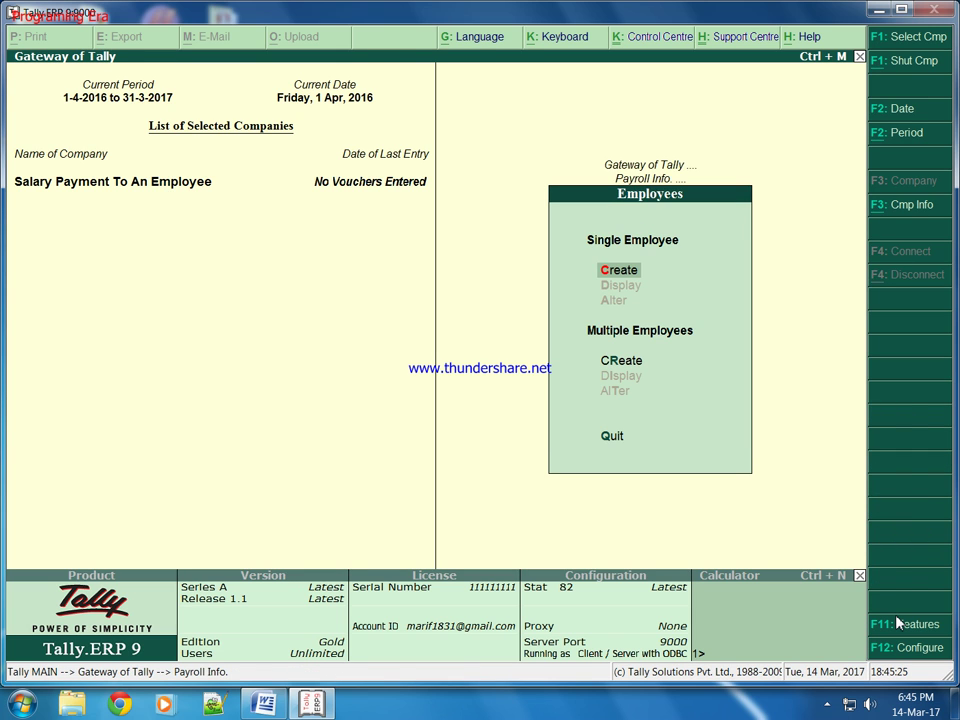
{"action": "key", "text": "Return"}
{"action": "type", "text": "Amir"}
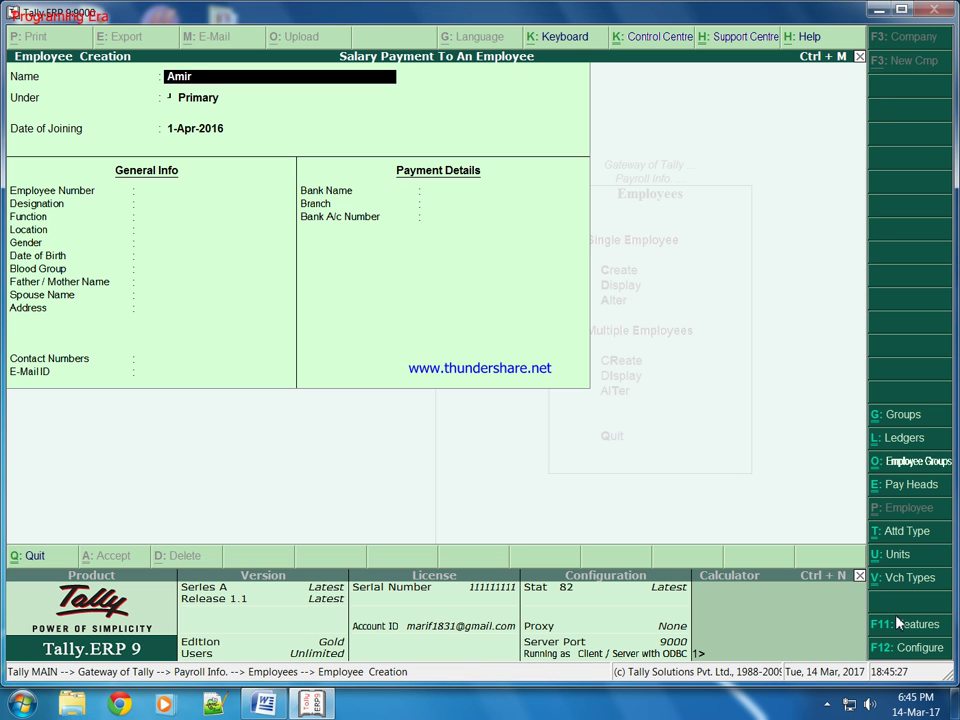
{"action": "key", "text": "Return"}
{"action": "key", "text": "Down"}
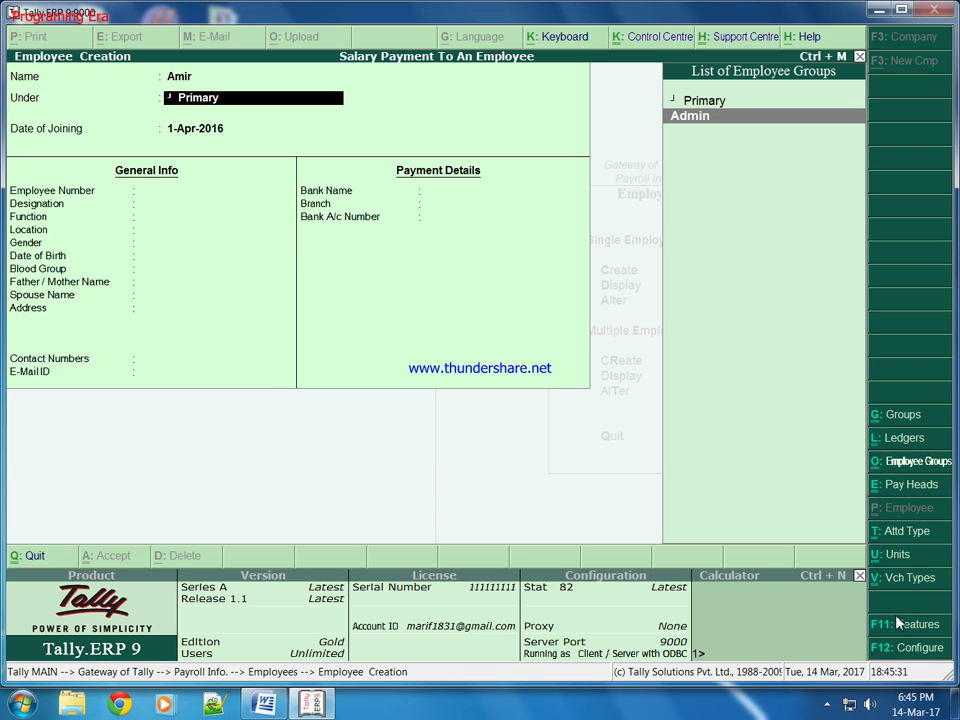
{"action": "key", "text": "Return"}
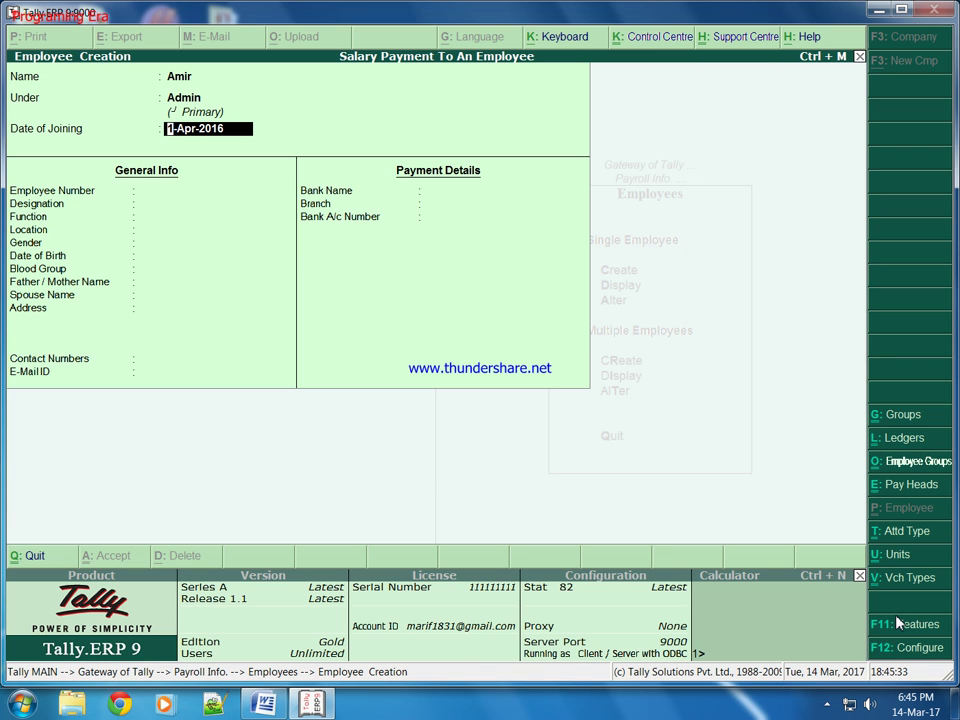
{"action": "type", "text": "1-4-2015"}
{"action": "key", "text": "Return"}
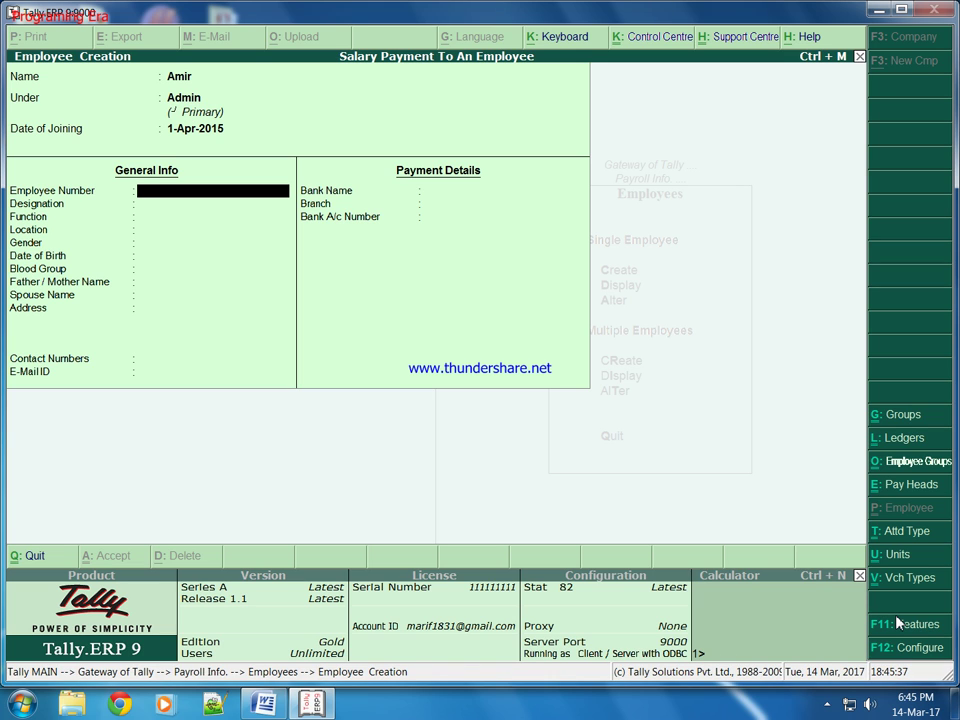
Enter employee number Employee 101, designation Manager and function 'Manages Administration Work'.
{"action": "type", "text": "Employee 101"}
{"action": "key", "text": "Return"}
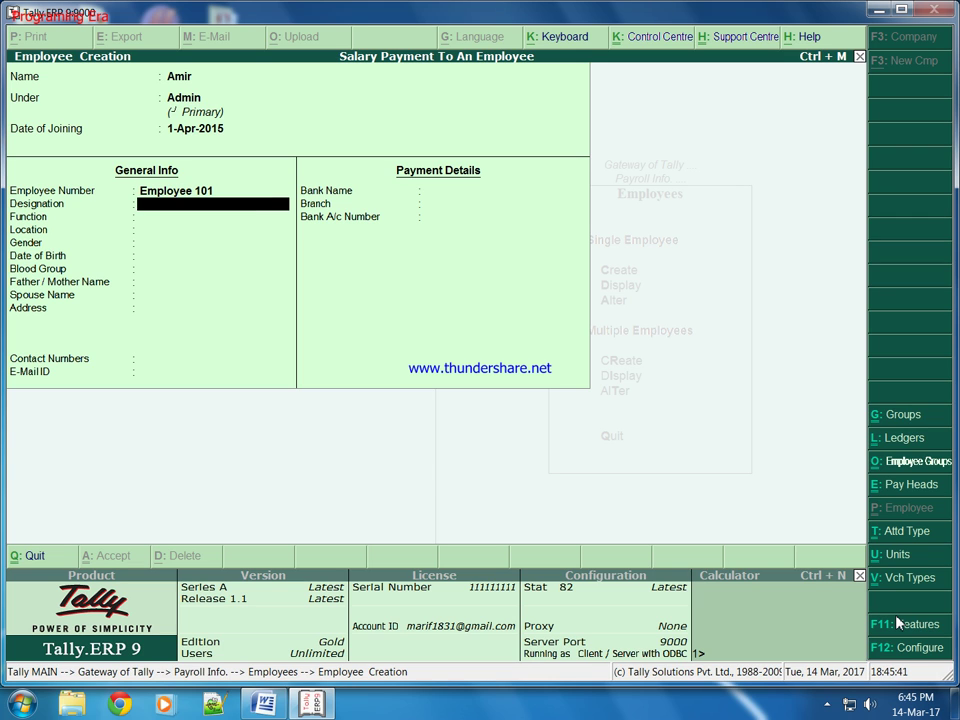
{"action": "type", "text": "Manager"}
{"action": "key", "text": "Return"}
{"action": "type", "text": "Manages"}
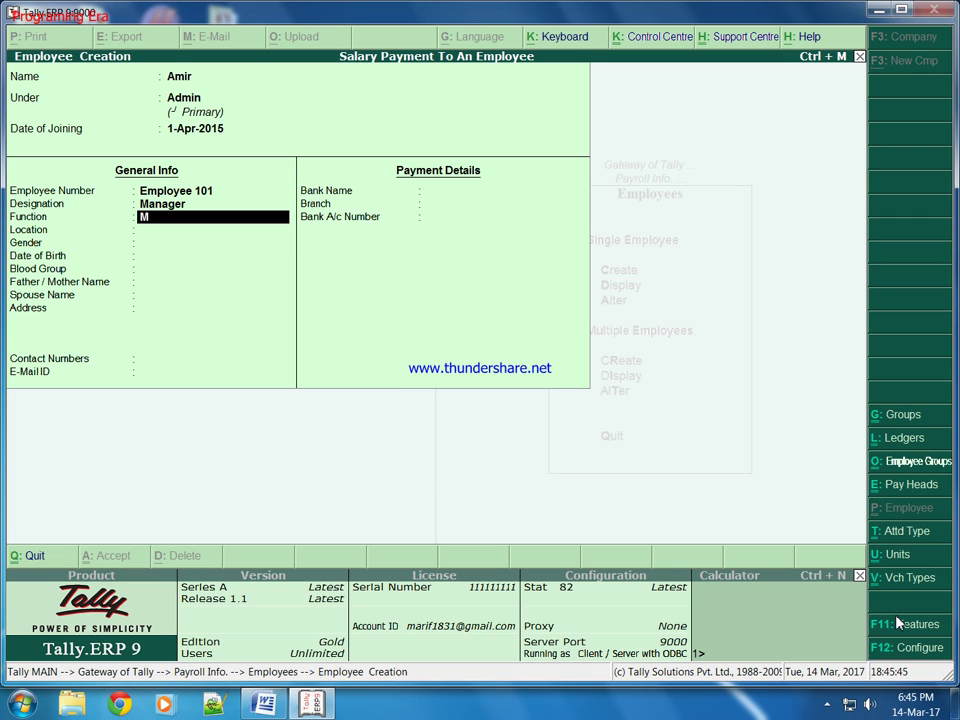
{"action": "type", "text": " Adminsi"}
{"action": "key", "text": "BackSpace"}
{"action": "key", "text": "BackSpace"}
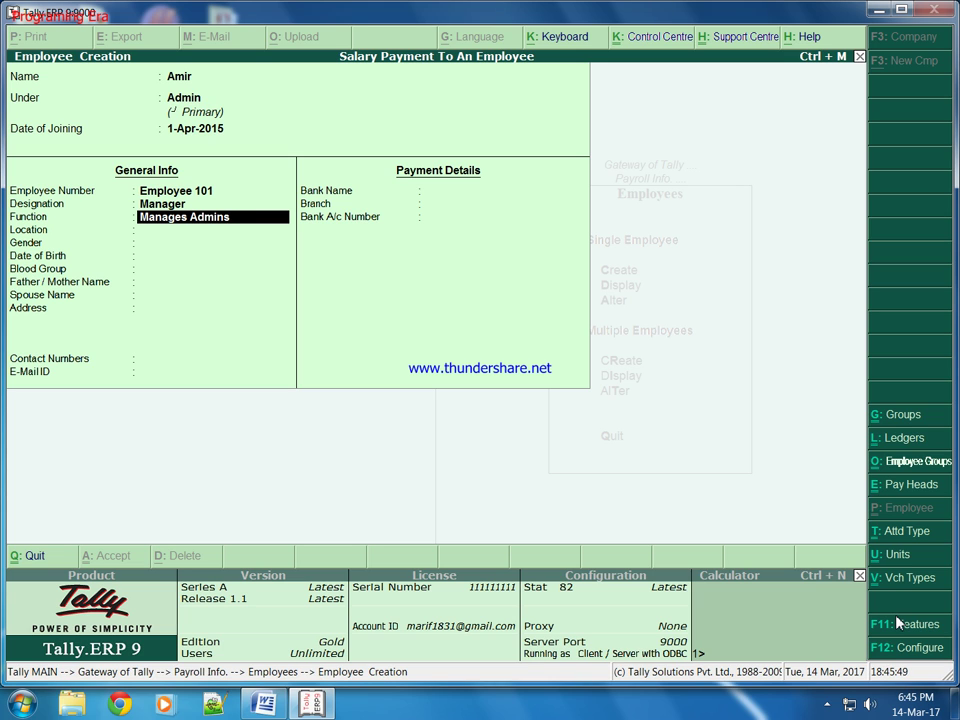
{"action": "type", "text": "istration Work"}
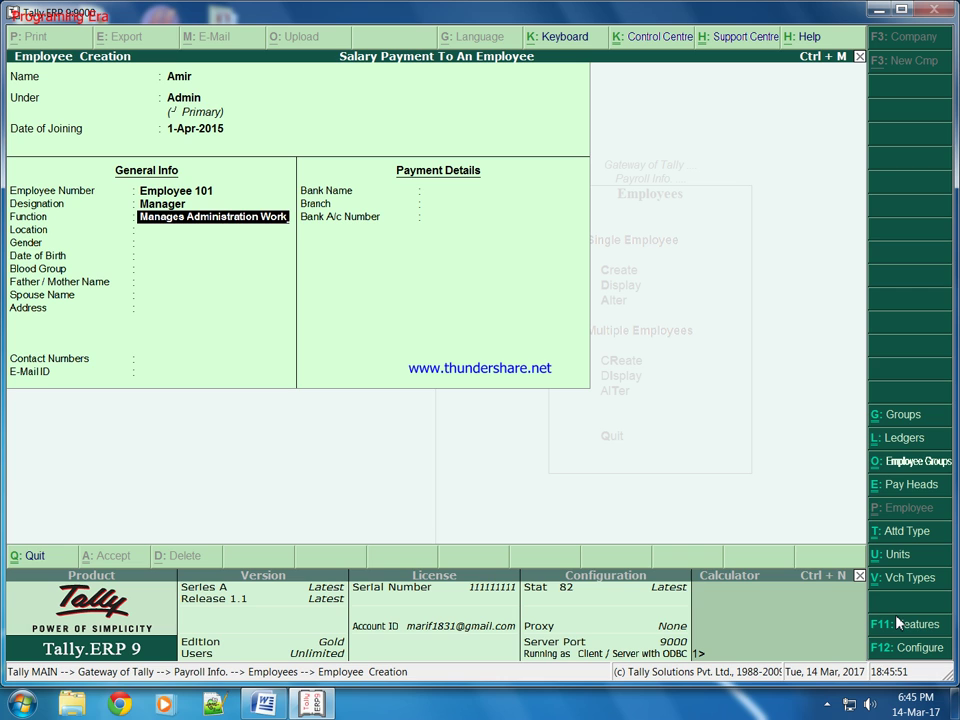
{"action": "key", "text": "Return"}
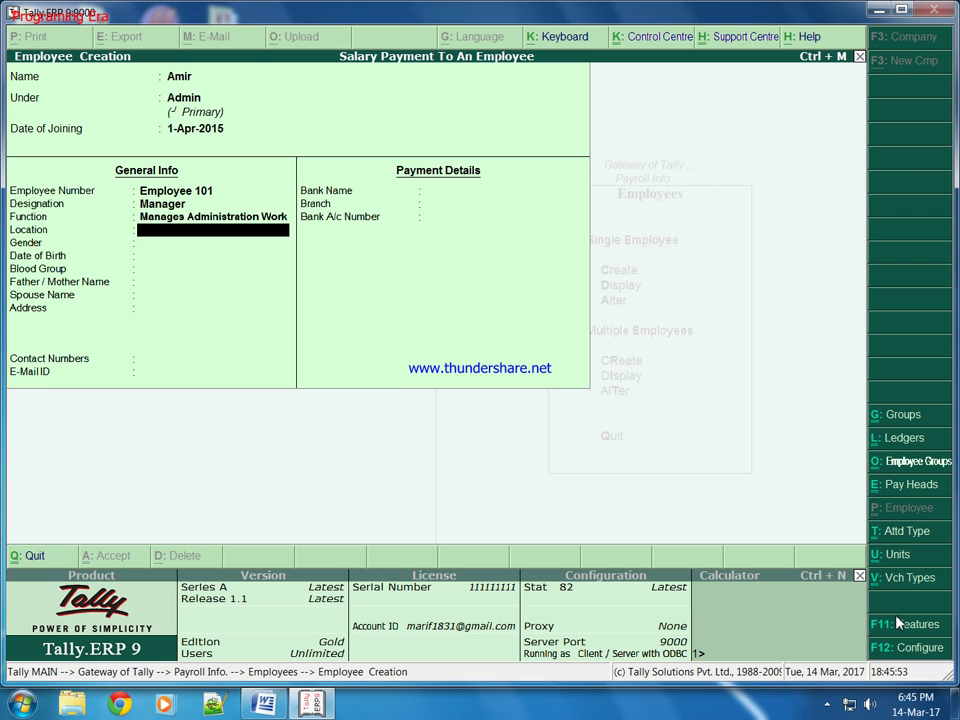
Set location Dehradun, gender Male, date of birth 1-5-2000 and blood group B Positive.
{"action": "type", "text": "Dehradun"}
{"action": "key", "text": "Return"}
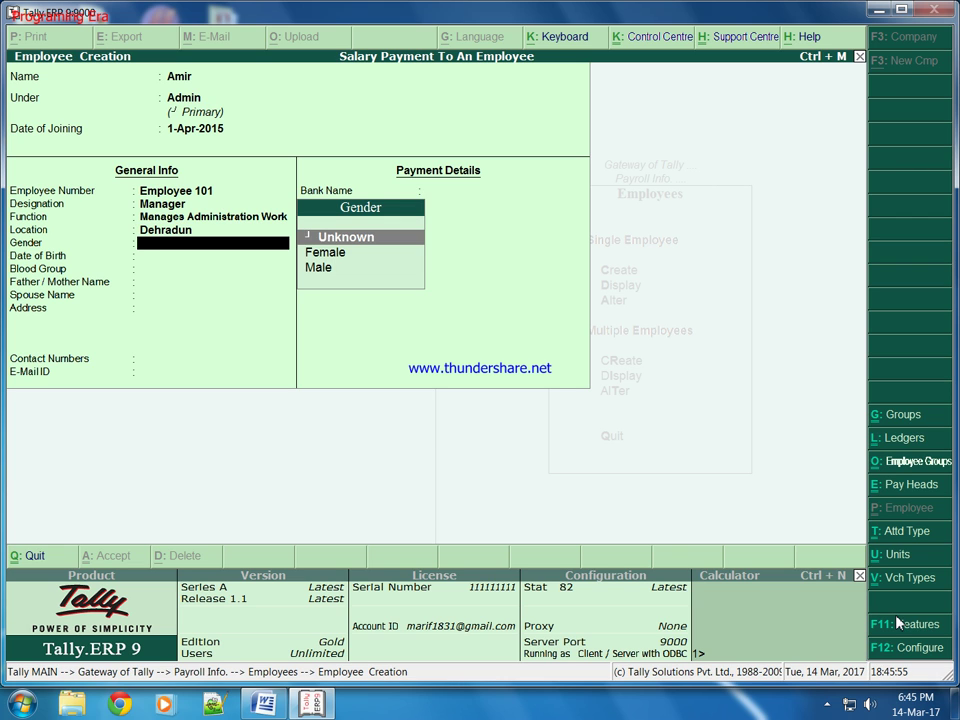
{"action": "type", "text": "m"}
{"action": "key", "text": "Return"}
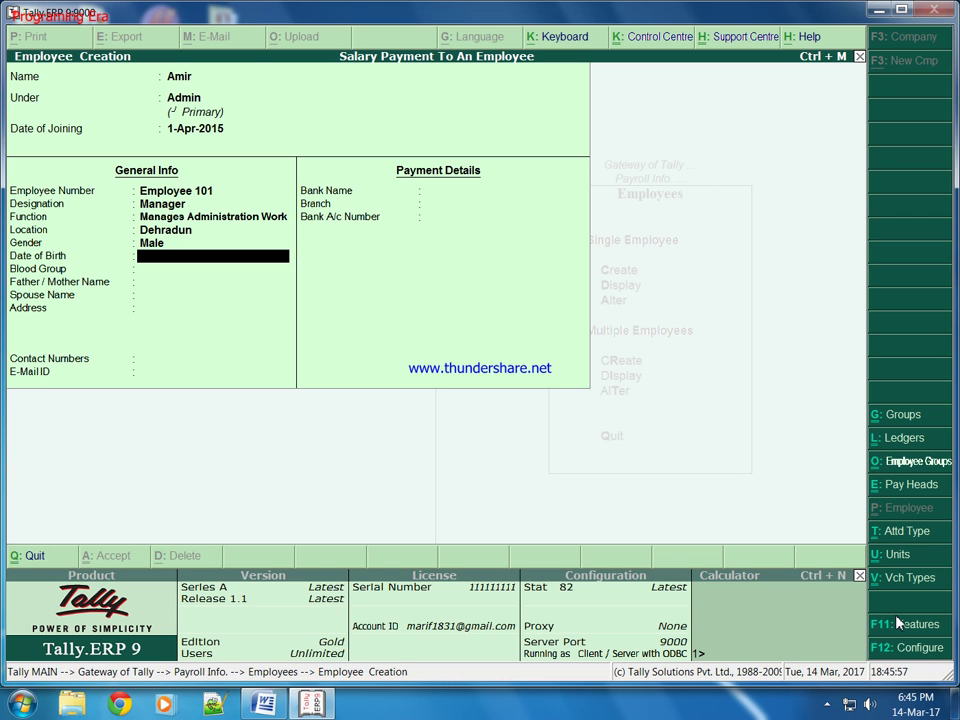
{"action": "type", "text": "1 5 2000"}
{"action": "key", "text": "Return"}
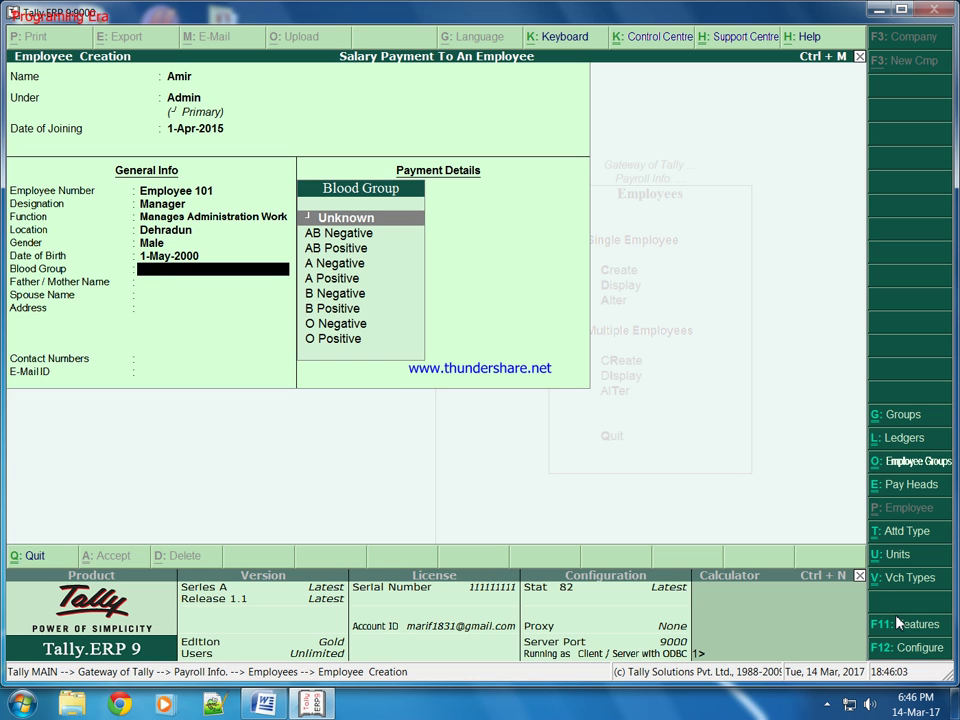
{"action": "key", "text": "Down"}
{"action": "key", "text": "Down"}
{"action": "key", "text": "Down"}
{"action": "key", "text": "Down"}
{"action": "key", "text": "Down"}
{"action": "key", "text": "Down"}
{"action": "key", "text": "Return"}
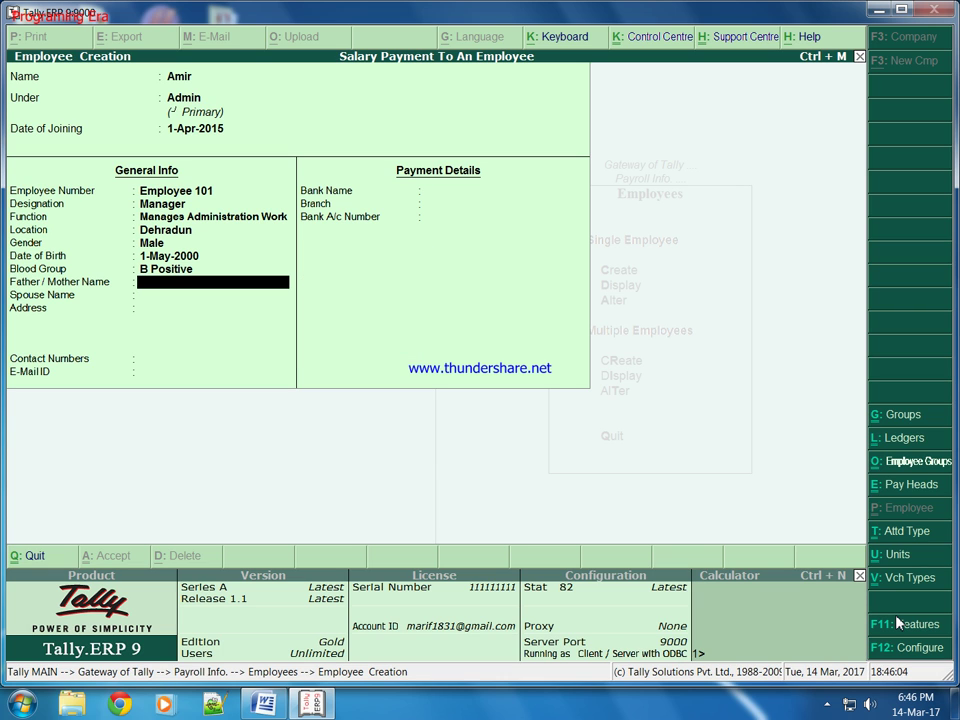
Fill in the parent and spouse names, address, contact number and e-mail address.
{"action": "type", "text": "Mr."}
{"action": "key", "text": "Return"}
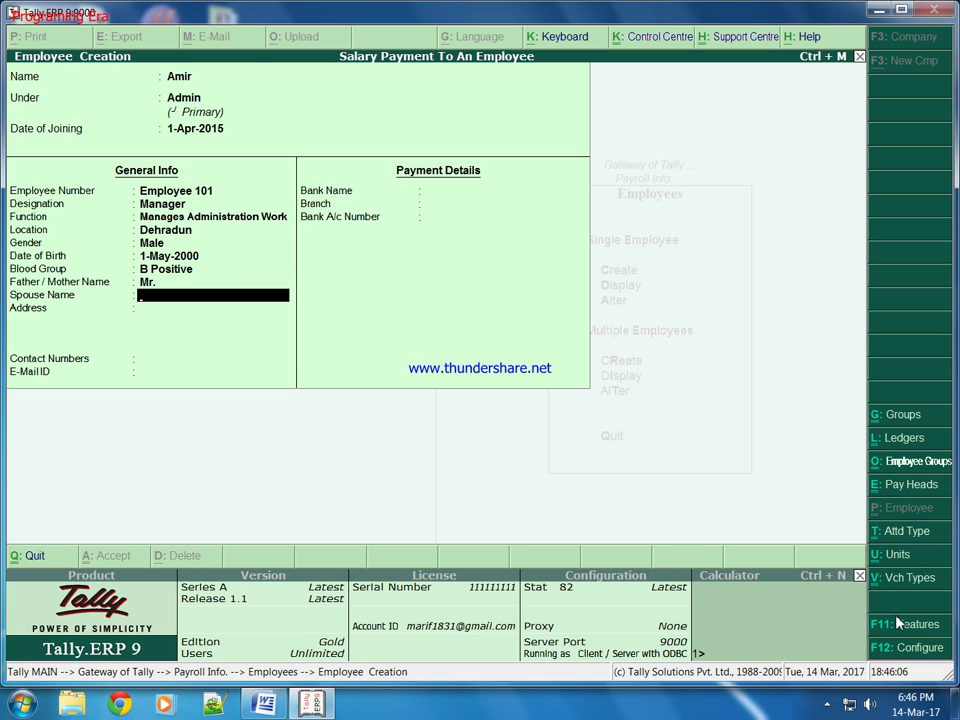
{"action": "type", "text": "Mrs."}
{"action": "key", "text": "Return"}
{"action": "type", "text": "Dehradun"}
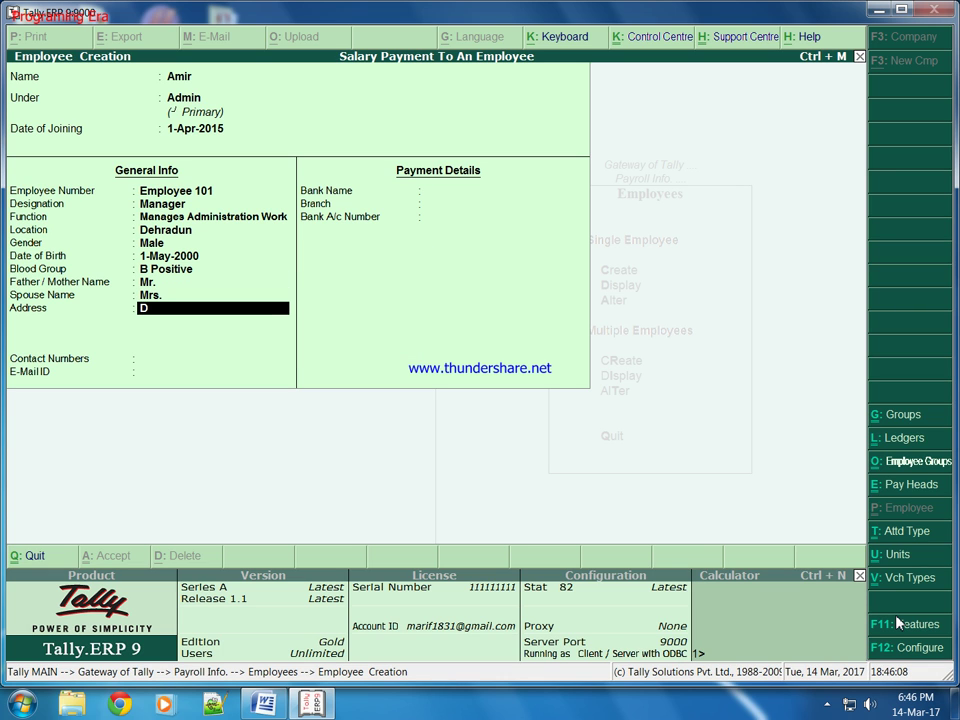
{"action": "key", "text": "Return"}
{"action": "key", "text": "Return"}
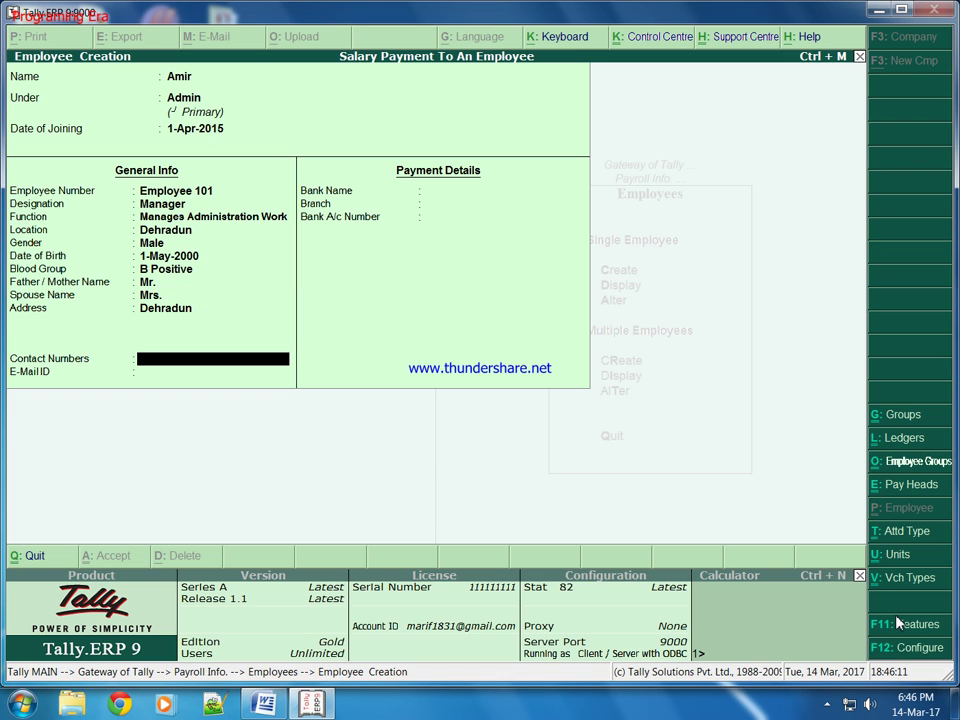
{"action": "key", "text": "Return"}
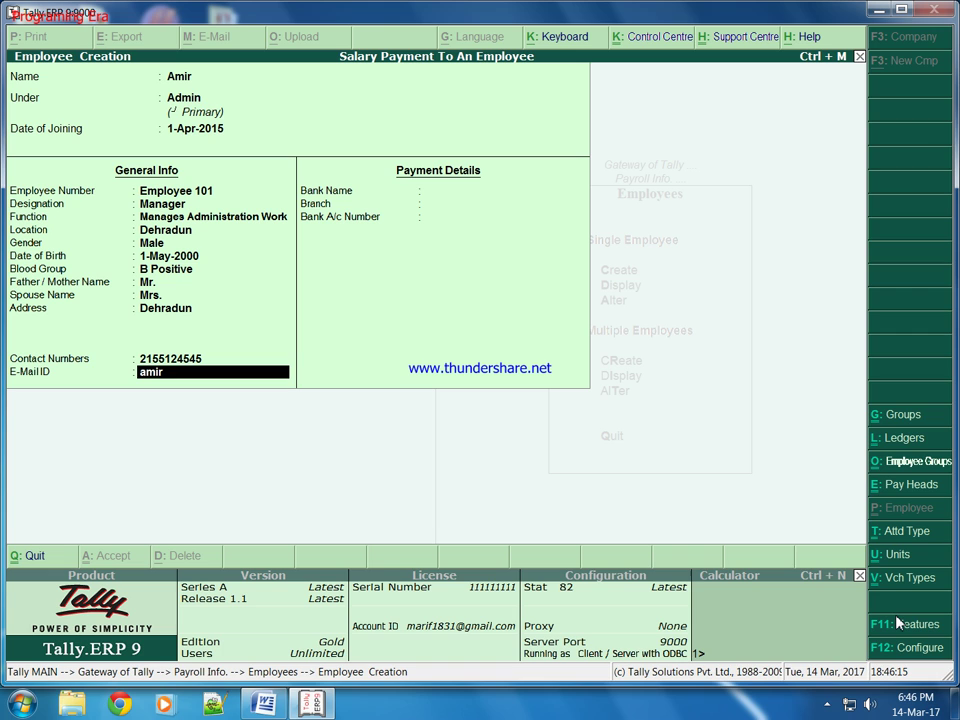
{"action": "key", "text": "Return"}
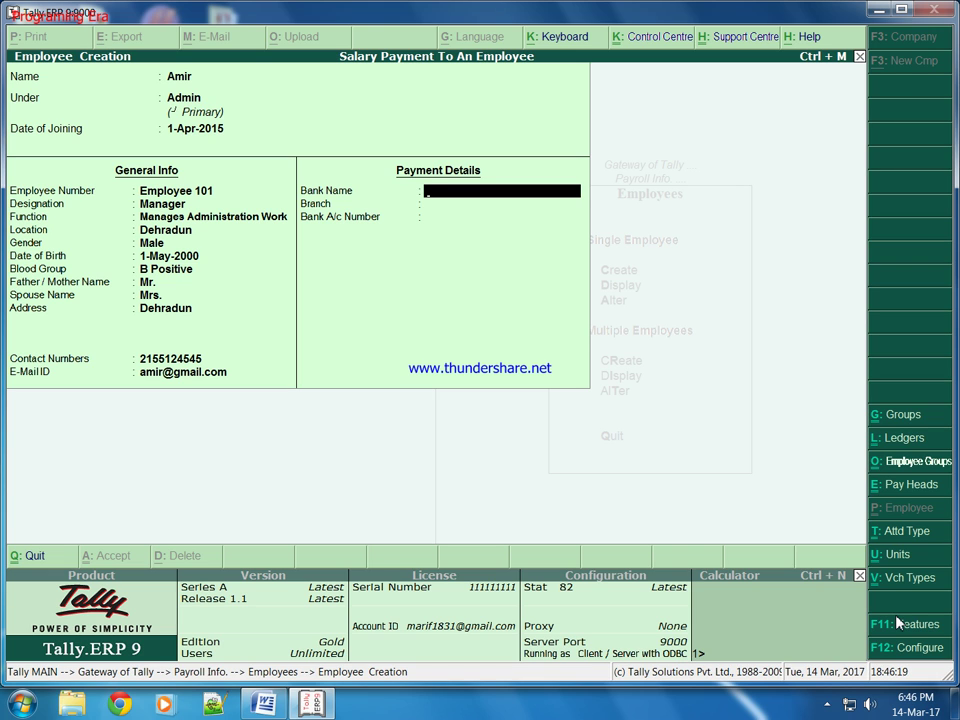
Enter bank SBI (Syndicate Bank of India), branch Dehradun - Race Course and the account number, then save.
{"action": "type", "text": "SBI"}
{"action": "key", "text": "Return"}
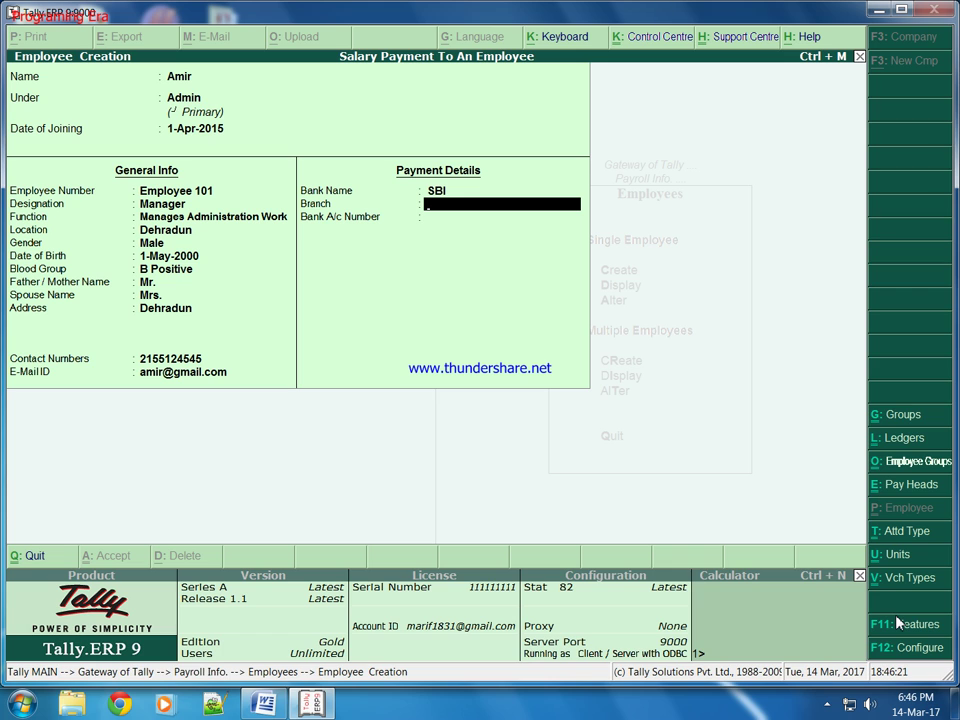
{"action": "key", "text": "BackSpace"}
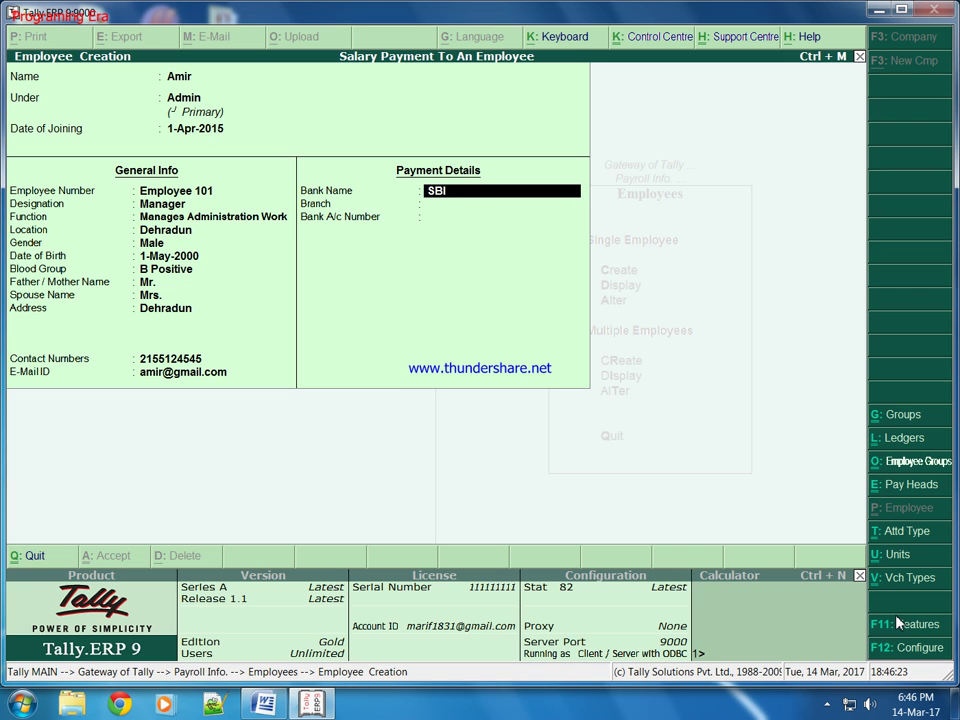
{"action": "type", "text": "(Syndicate Bank of India"}
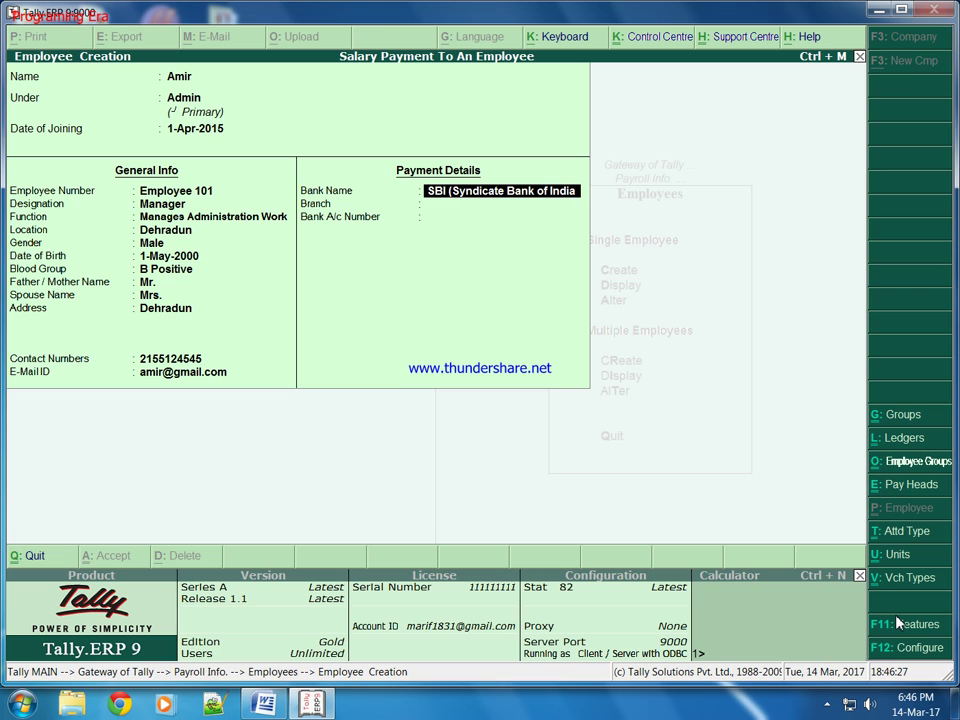
{"action": "type", "text": ")"}
{"action": "key", "text": "Return"}
{"action": "type", "text": "De"}
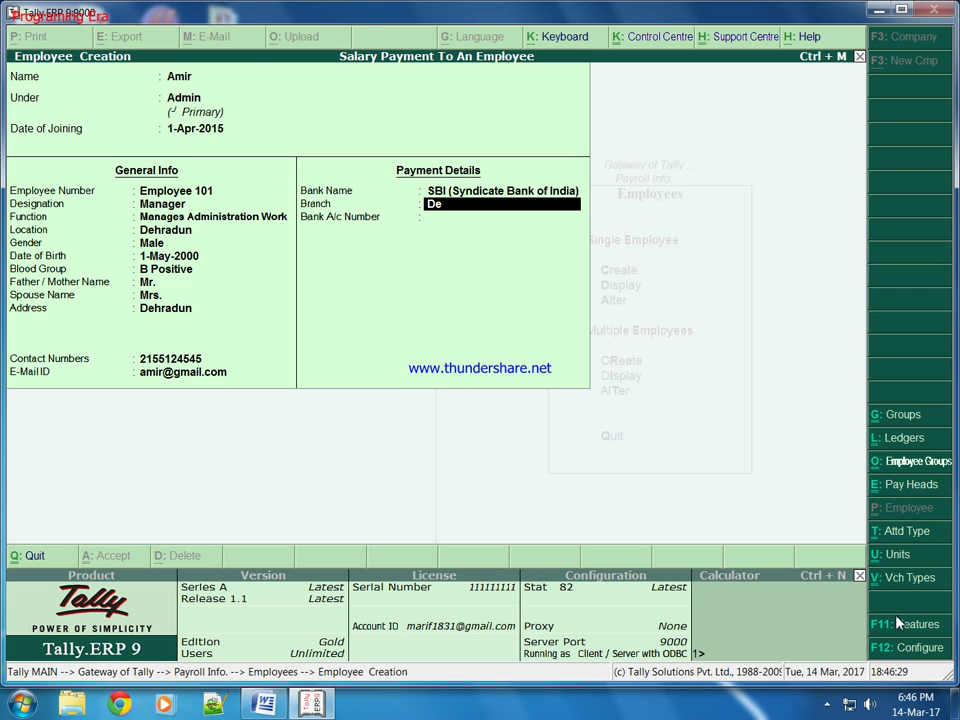
{"action": "type", "text": "hradun - Race Course"}
{"action": "key", "text": "Return"}
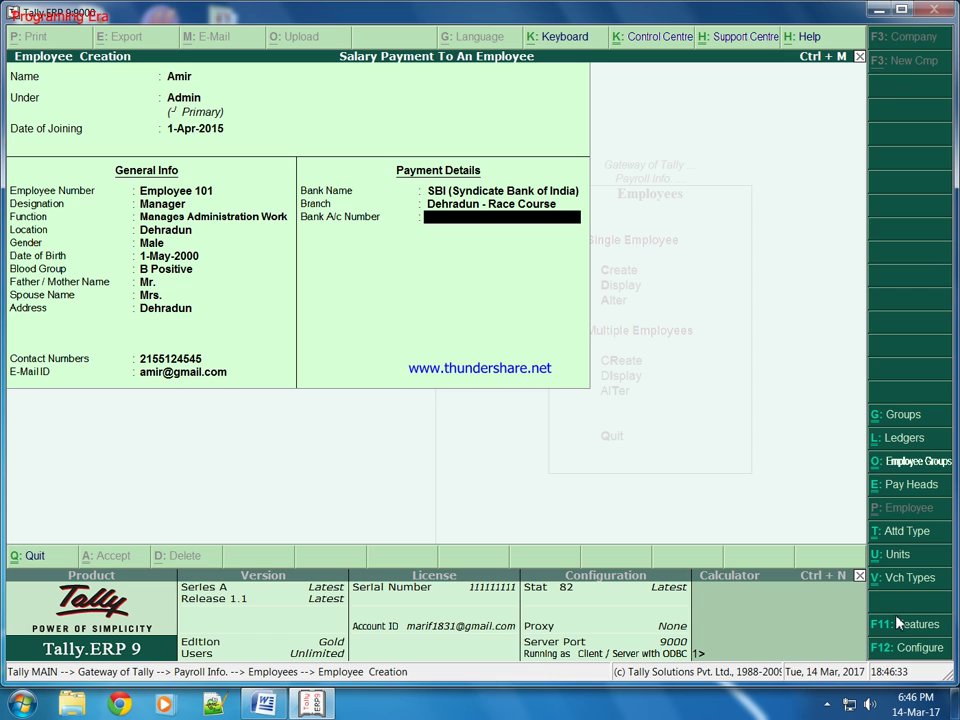
{"action": "key", "text": "Return"}
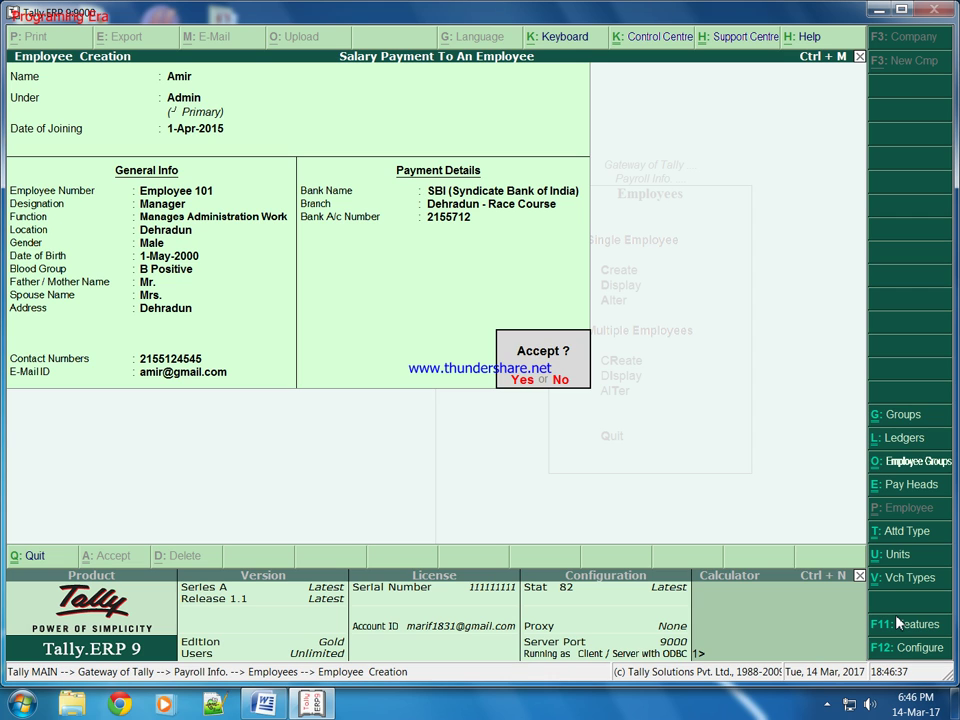
{"action": "key", "text": "y"}
{"action": "key", "text": "Escape"}
Create the Basic Salary pay head as Earnings for Employees under Indirect Expenses.
{"action": "key", "text": "y"}
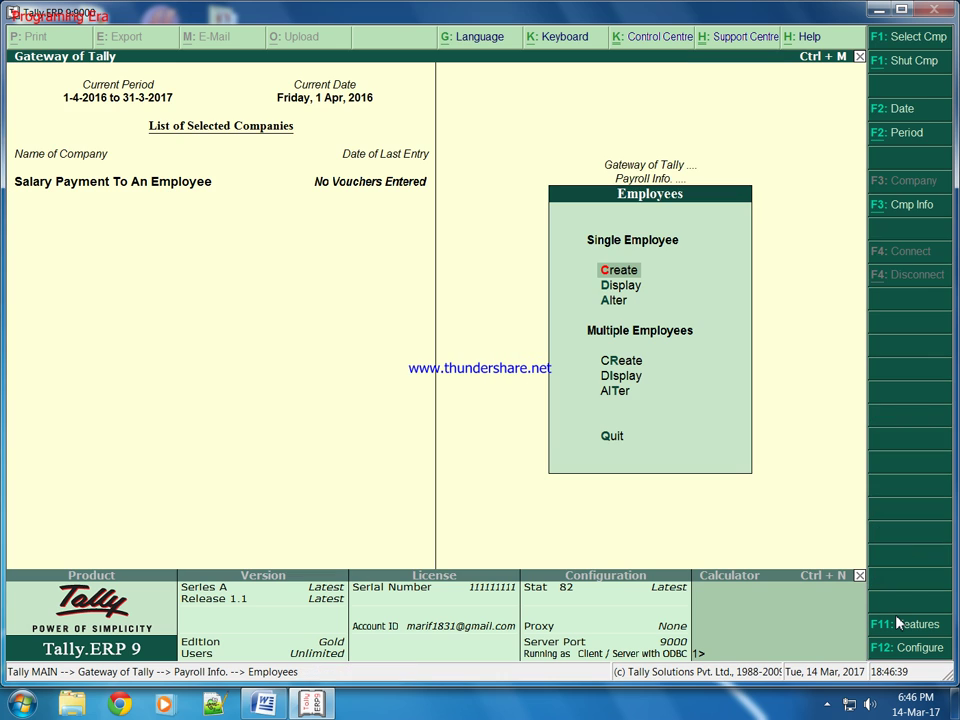
{"action": "key", "text": "Escape"}
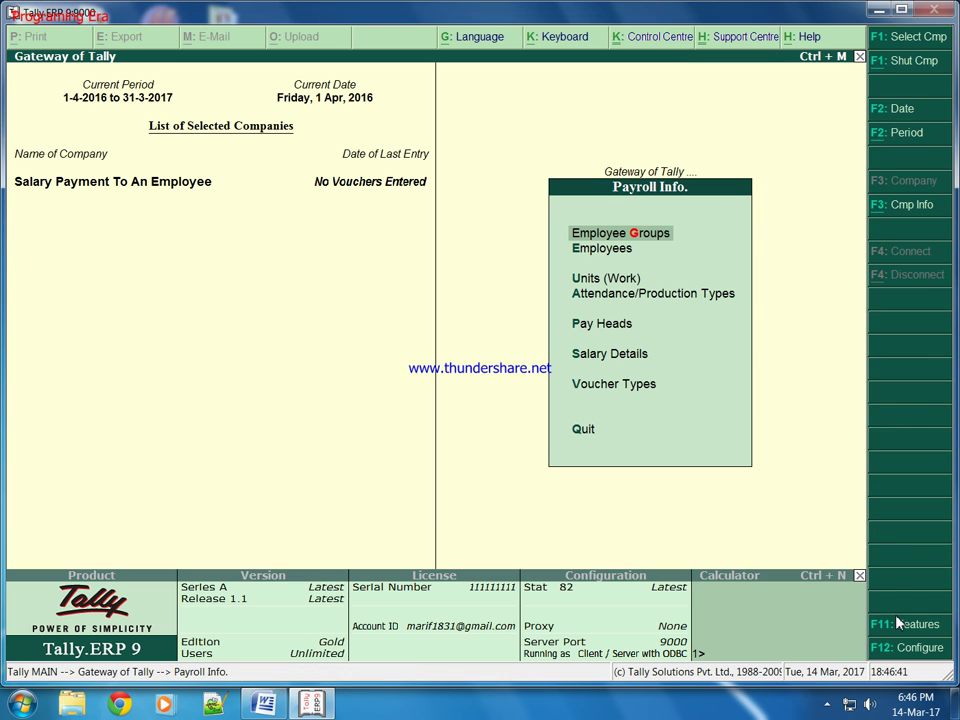
{"action": "key", "text": "Down"}
{"action": "key", "text": "Down"}
{"action": "key", "text": "Down"}
{"action": "key", "text": "Down"}
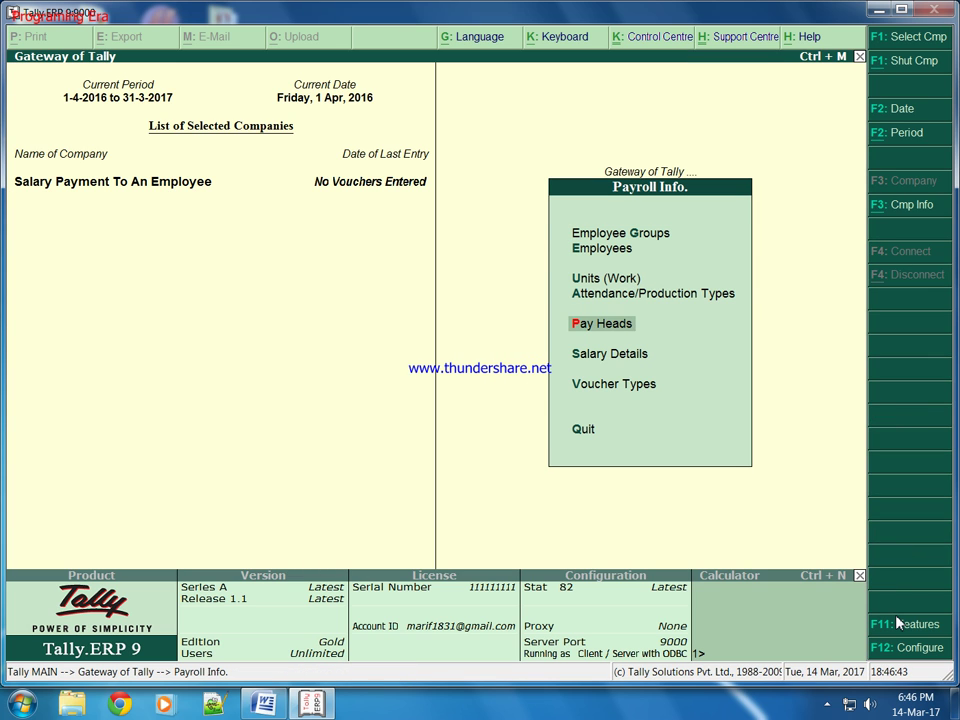
{"action": "key", "text": "Return"}
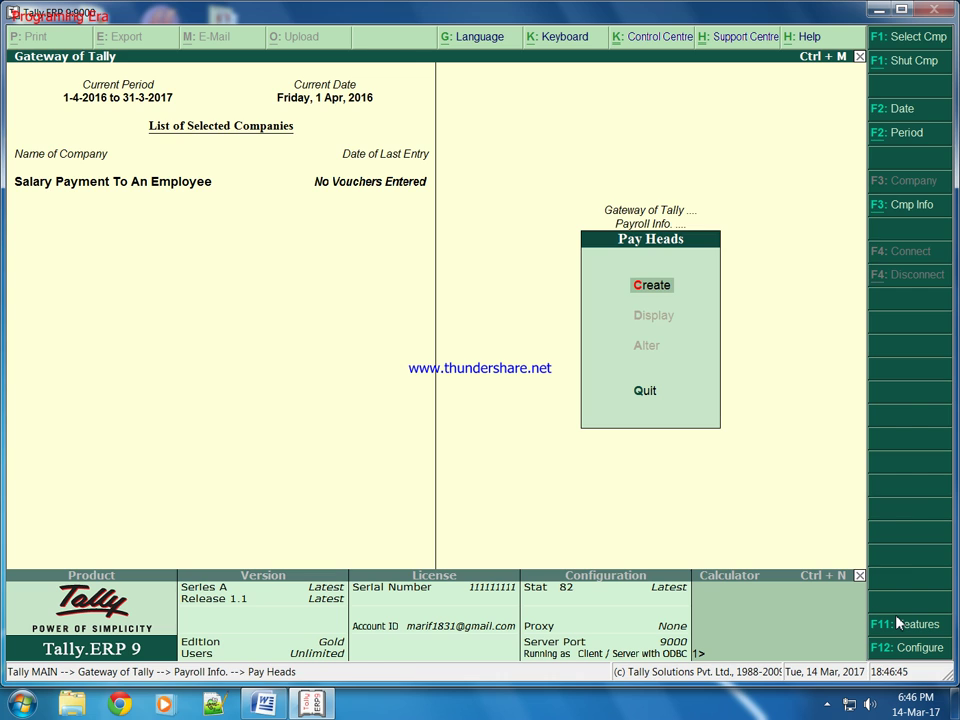
{"action": "key", "text": "Return"}
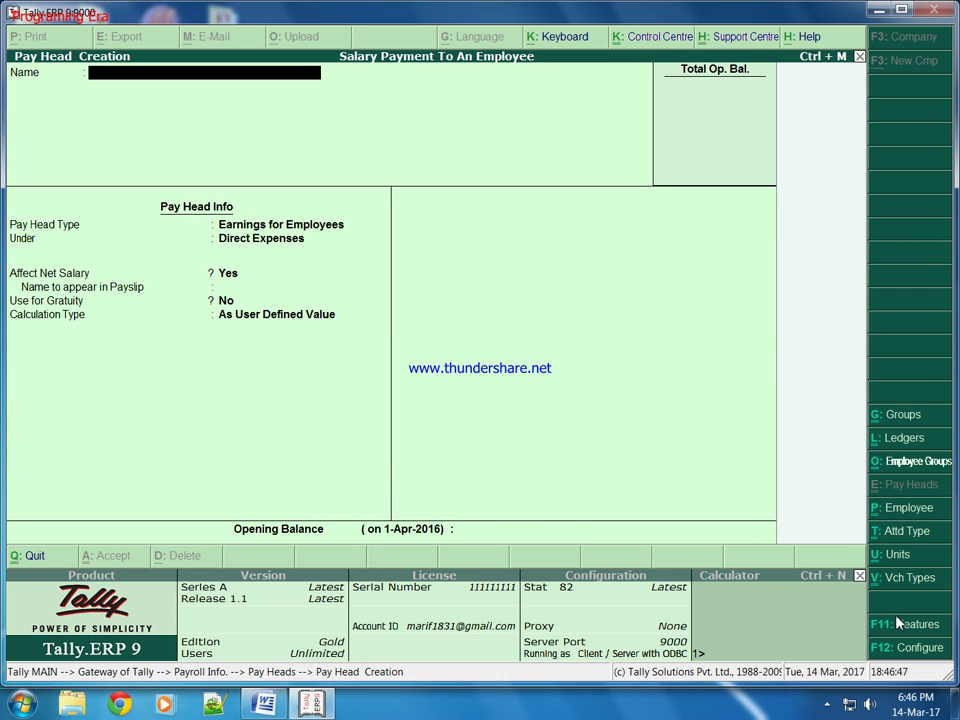
{"action": "type", "text": "Basic Salary"}
{"action": "key", "text": "Return"}
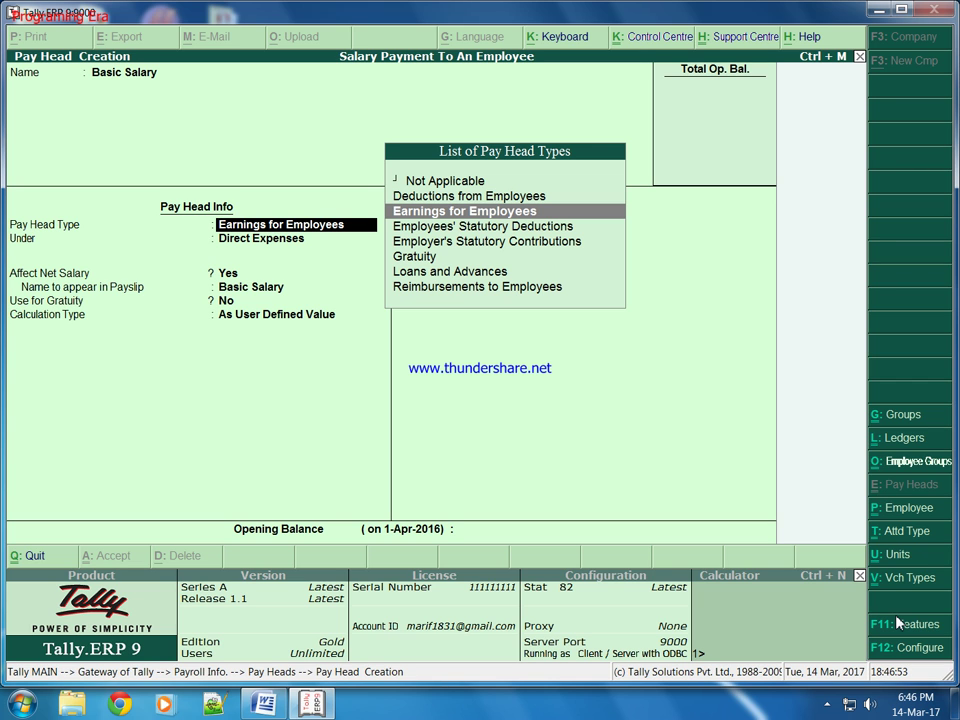
{"action": "key", "text": "Return"}
{"action": "key", "text": "Down"}
{"action": "key", "text": "Return"}
{"action": "key", "text": "Return"}
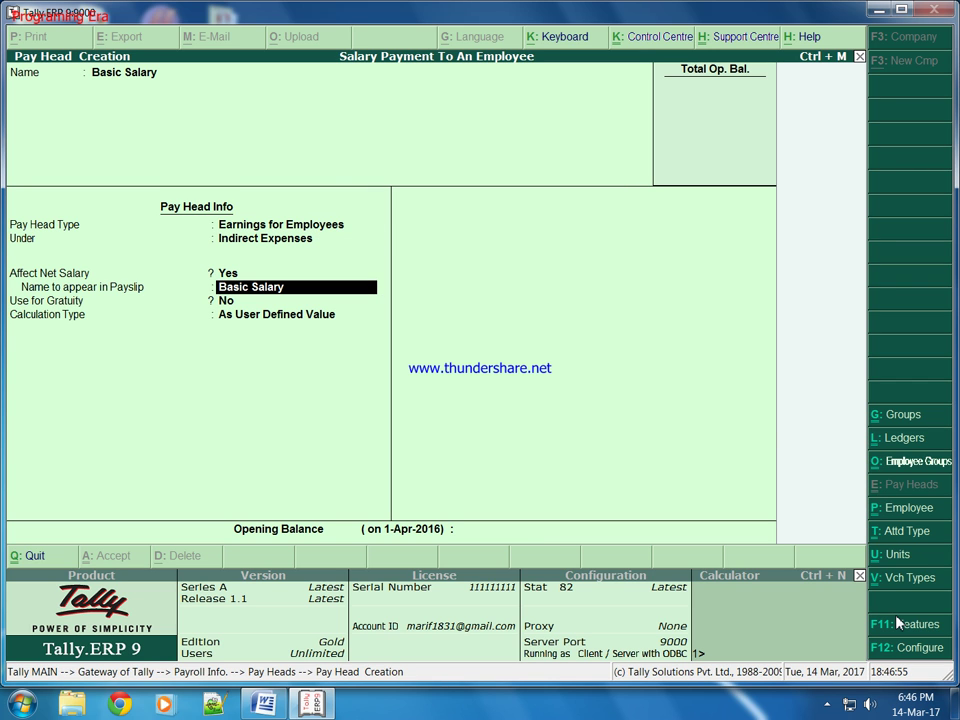
{"action": "key", "text": "Return"}
{"action": "key", "text": "Return"}
{"action": "key", "text": "Return"}
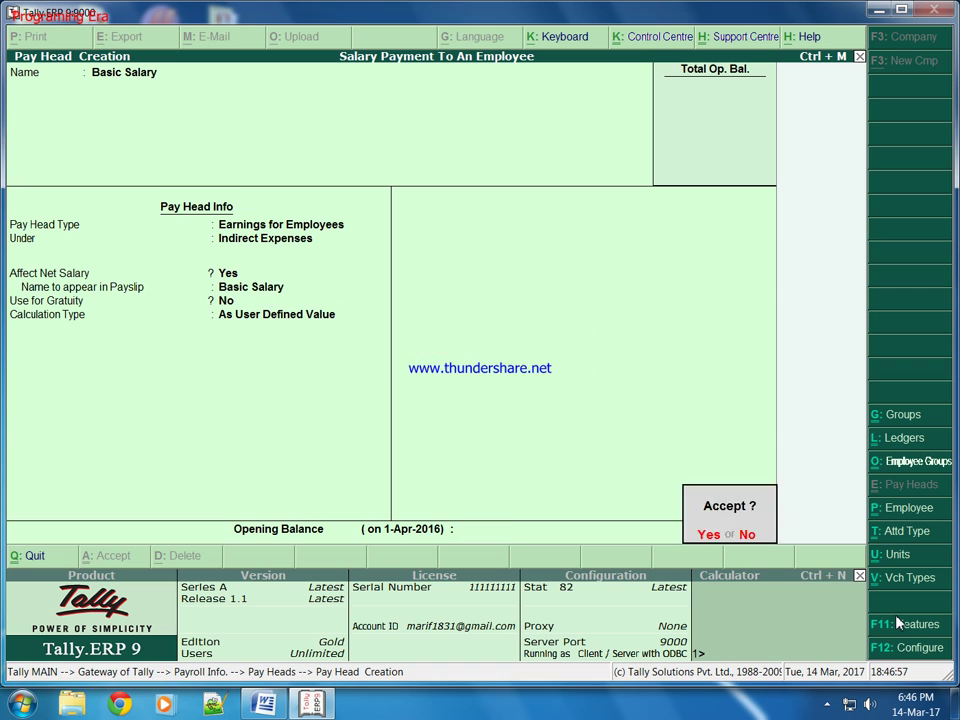
{"action": "key", "text": "Return"}
Create DA (Daily Allowance) under Indirect Expenses as a computed value on Basic Salary.
{"action": "type", "text": "DA"}
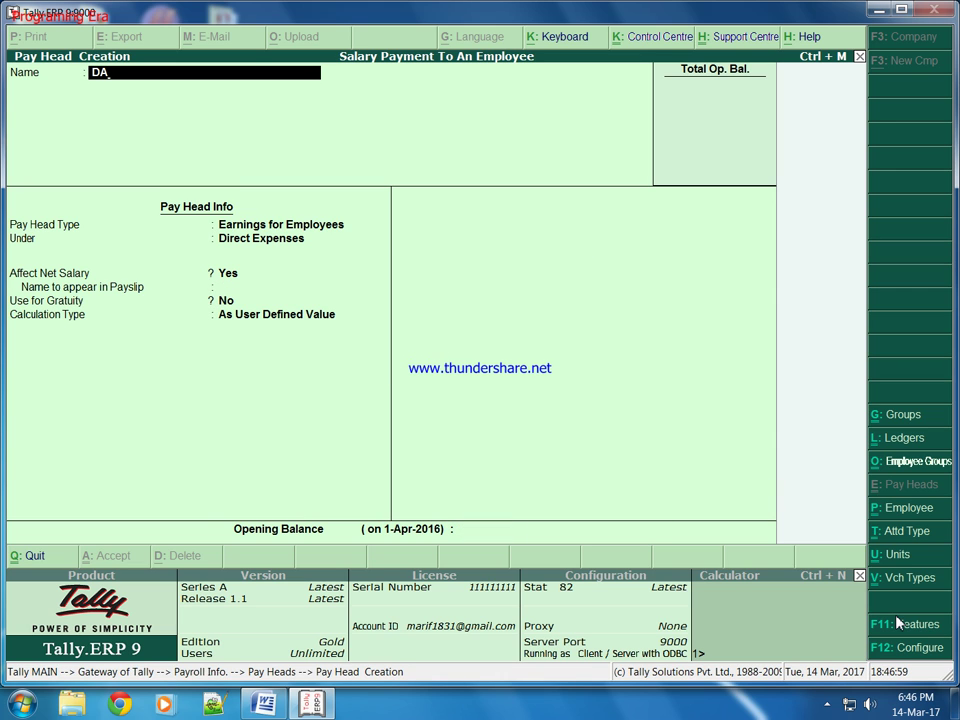
{"action": "type", "text": " (Daily Allowance)"}
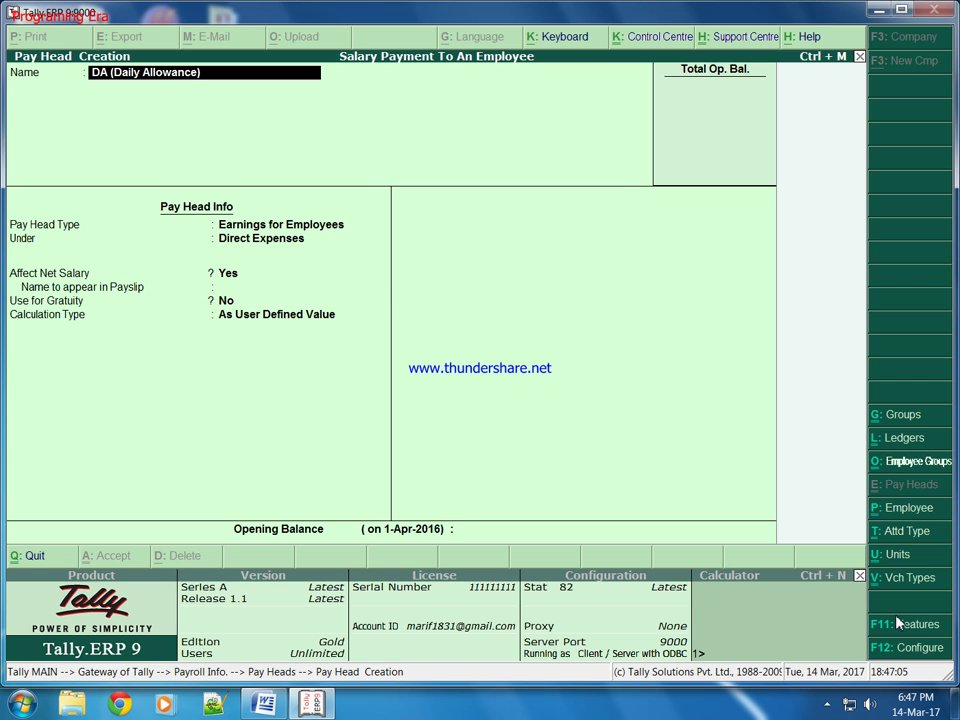
{"action": "key", "text": "Return"}
{"action": "key", "text": "Return"}
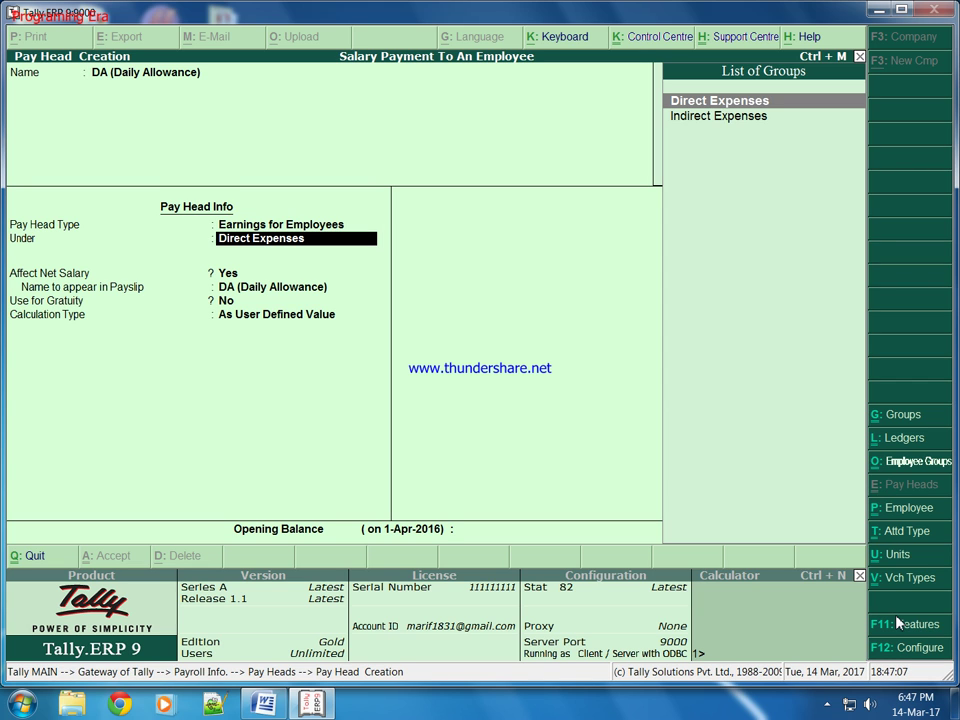
{"action": "key", "text": "Down"}
{"action": "key", "text": "Return"}
{"action": "key", "text": "Return"}
{"action": "key", "text": "Return"}
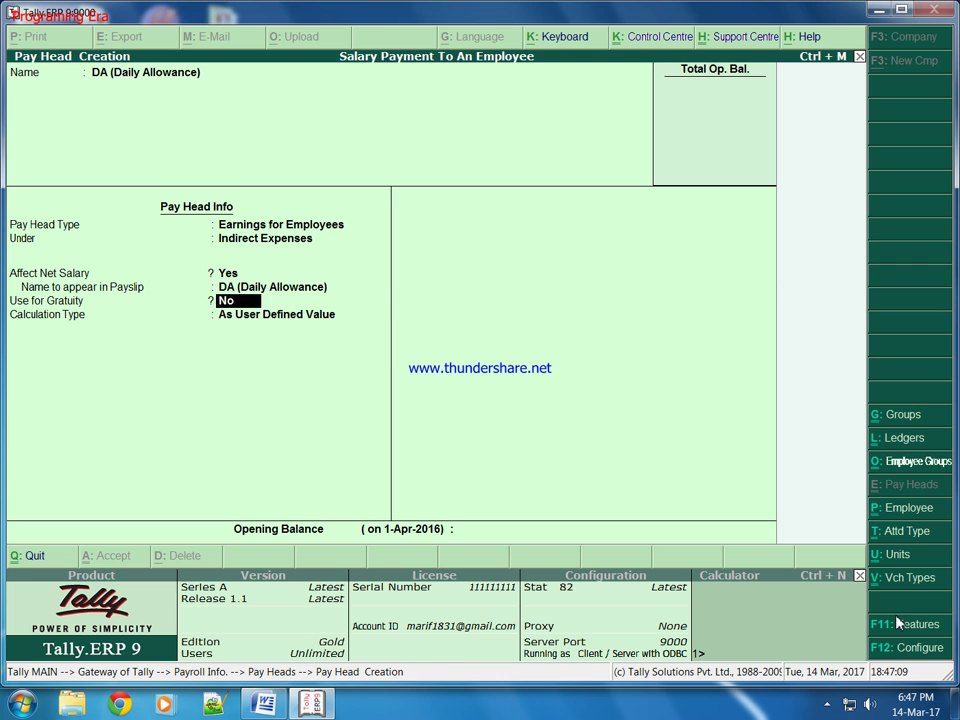
{"action": "key", "text": "Return"}
{"action": "key", "text": "Up"}
{"action": "key", "text": "Return"}
{"action": "key", "text": "Return"}
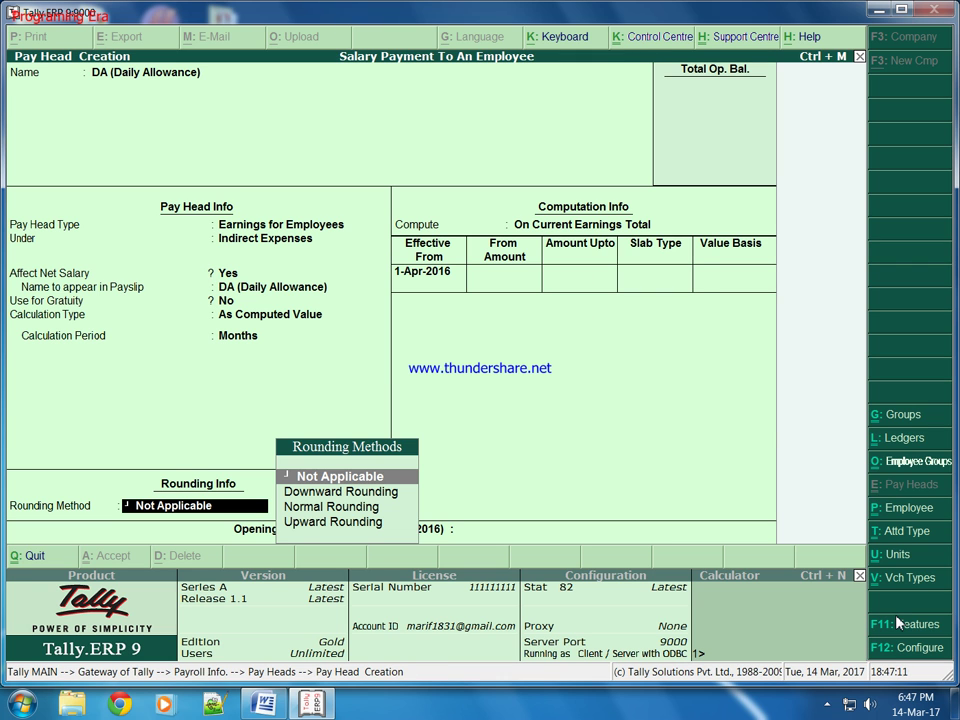
{"action": "key", "text": "Return"}
{"action": "key", "text": "Down"}
{"action": "key", "text": "Down"}
{"action": "key", "text": "Return"}
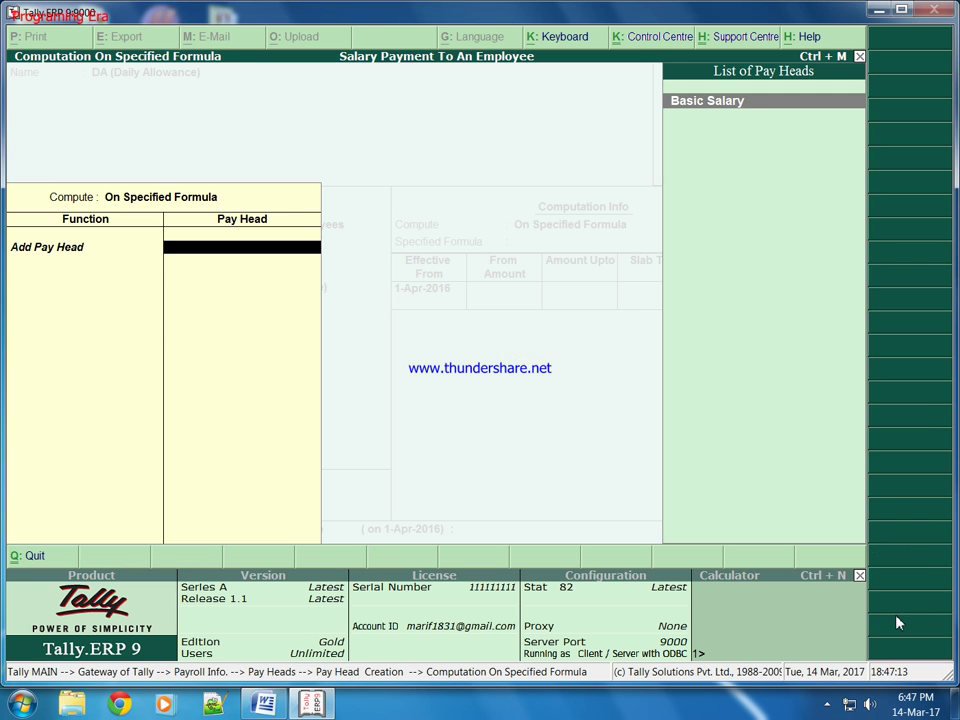
{"action": "key", "text": "Return"}
{"action": "key", "text": "Return"}
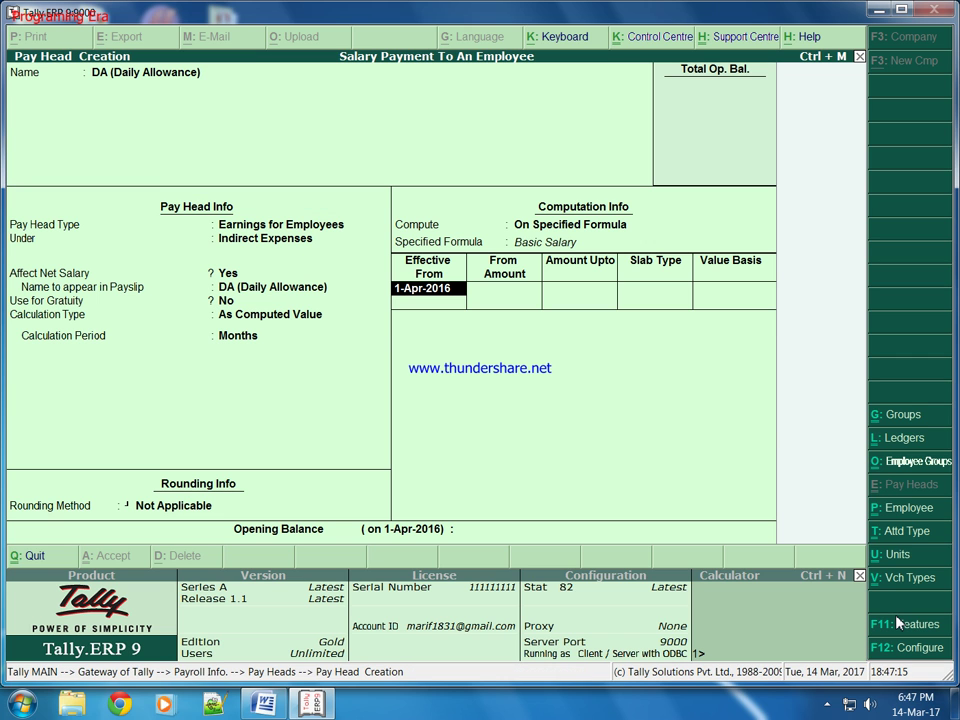
Enter DA slabs from 1-Apr-2016: 20% up to 5,000 and 15% above.
{"action": "key", "text": "Return"}
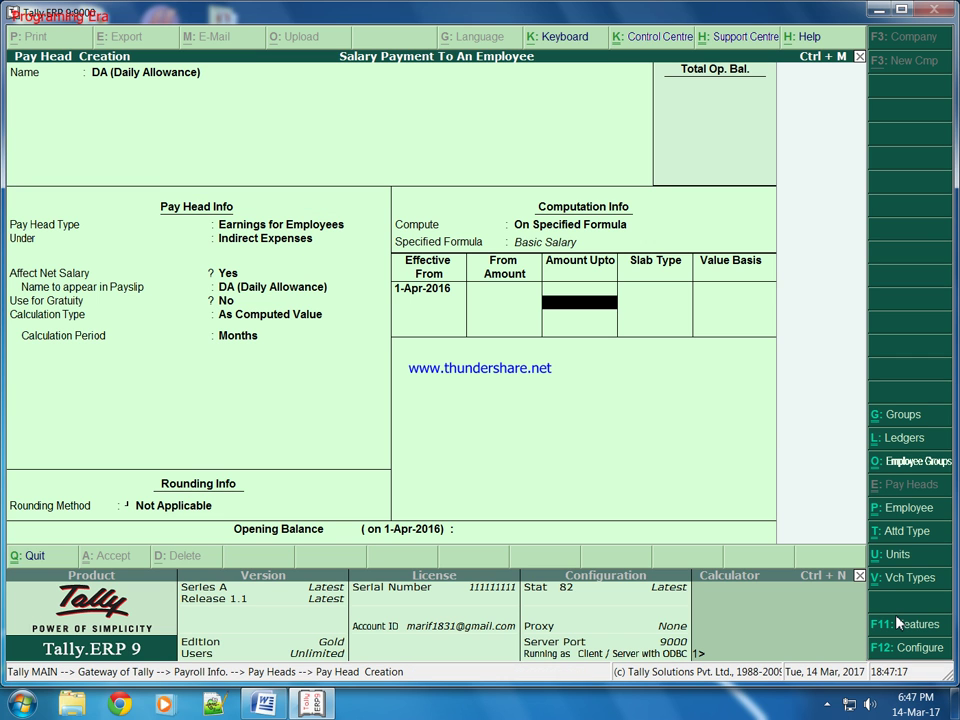
{"action": "type", "text": "5000"}
{"action": "key", "text": "Return"}
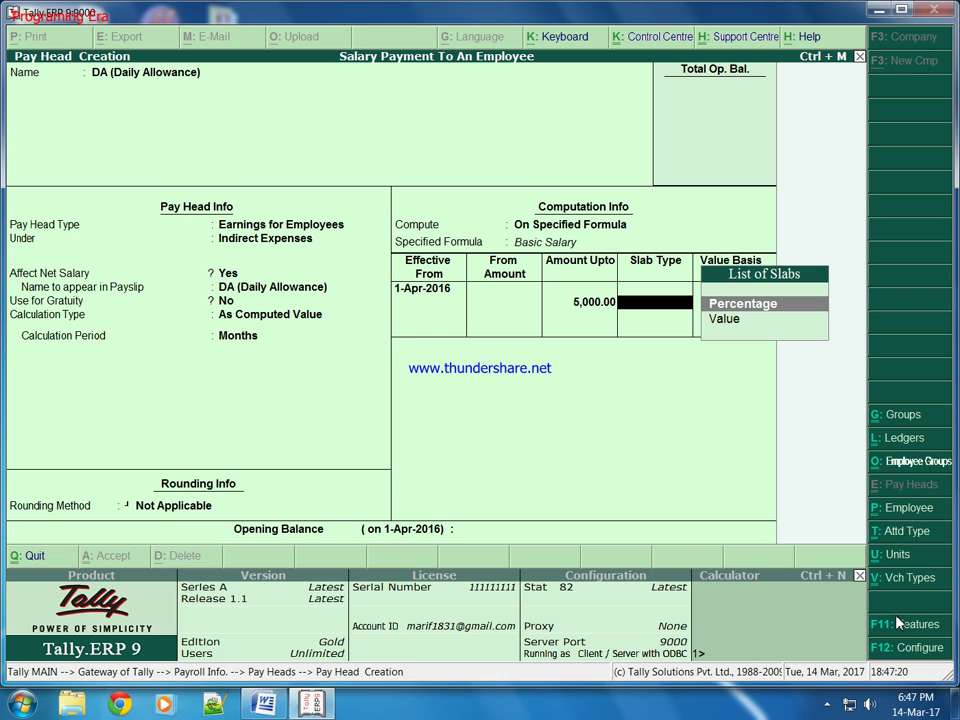
{"action": "key", "text": "Return"}
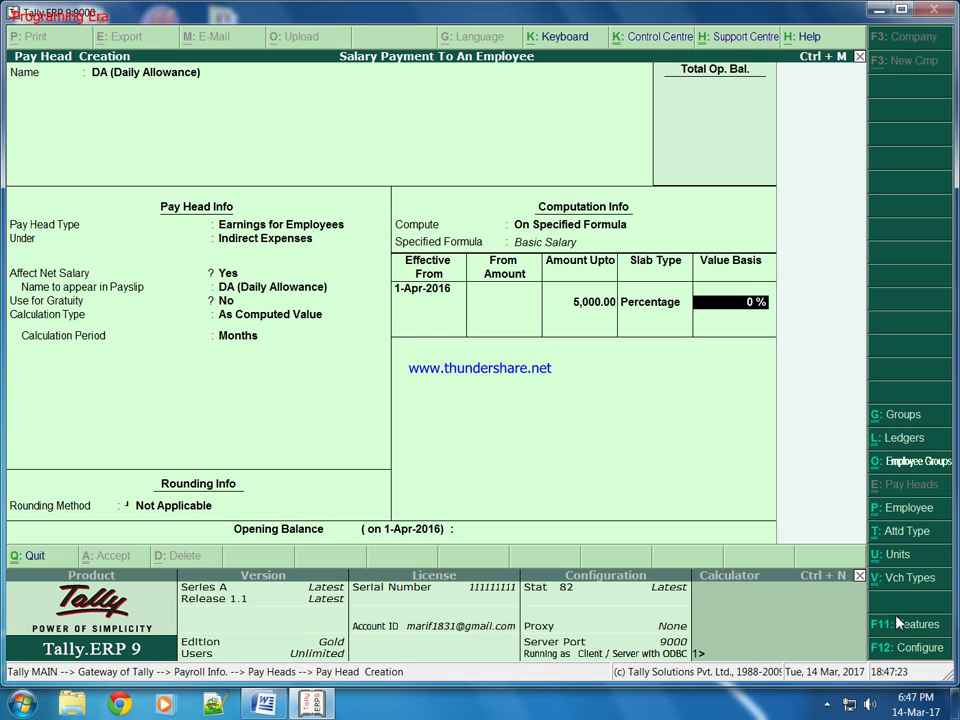
{"action": "type", "text": "20"}
{"action": "key", "text": "Return"}
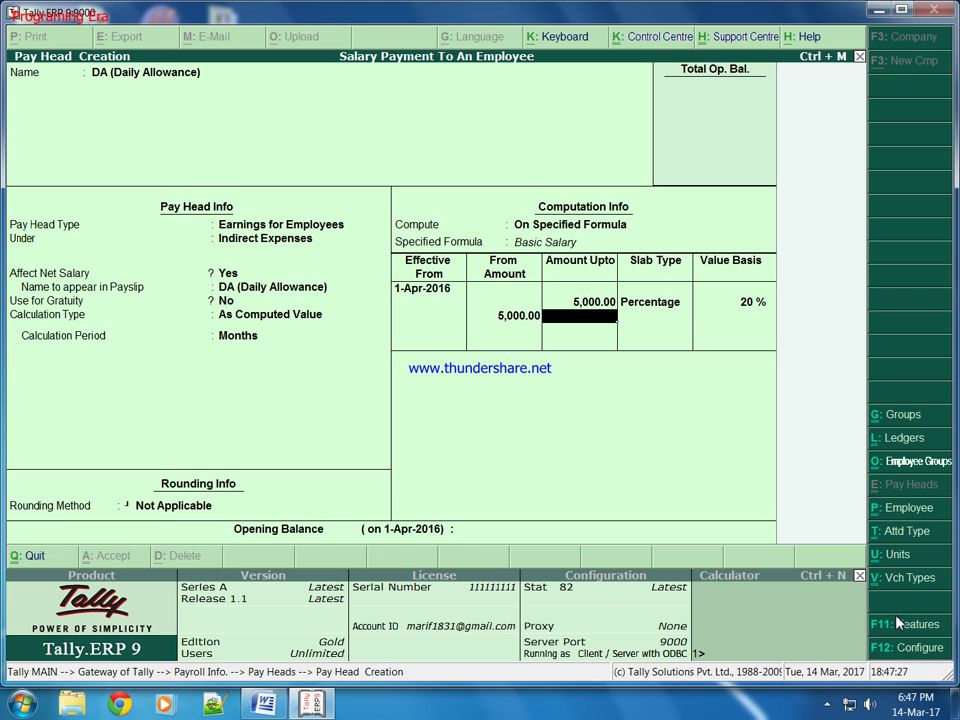
{"action": "key", "text": "Return"}
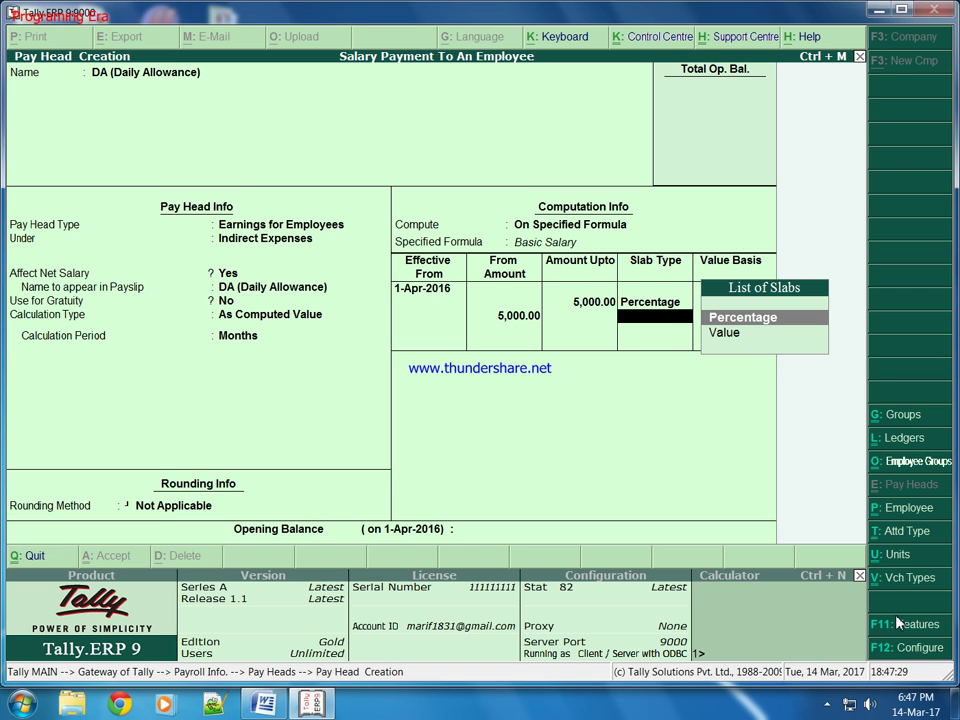
{"action": "key", "text": "Return"}
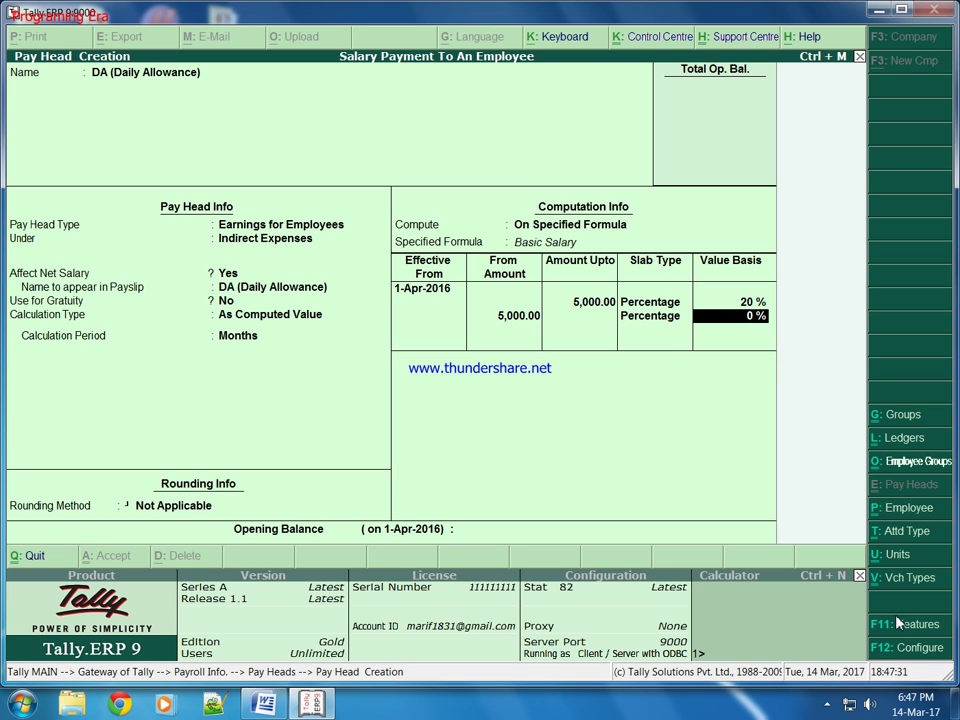
{"action": "type", "text": "15"}
{"action": "key", "text": "Return"}
{"action": "key", "text": "Return"}
{"action": "key", "text": "Return"}
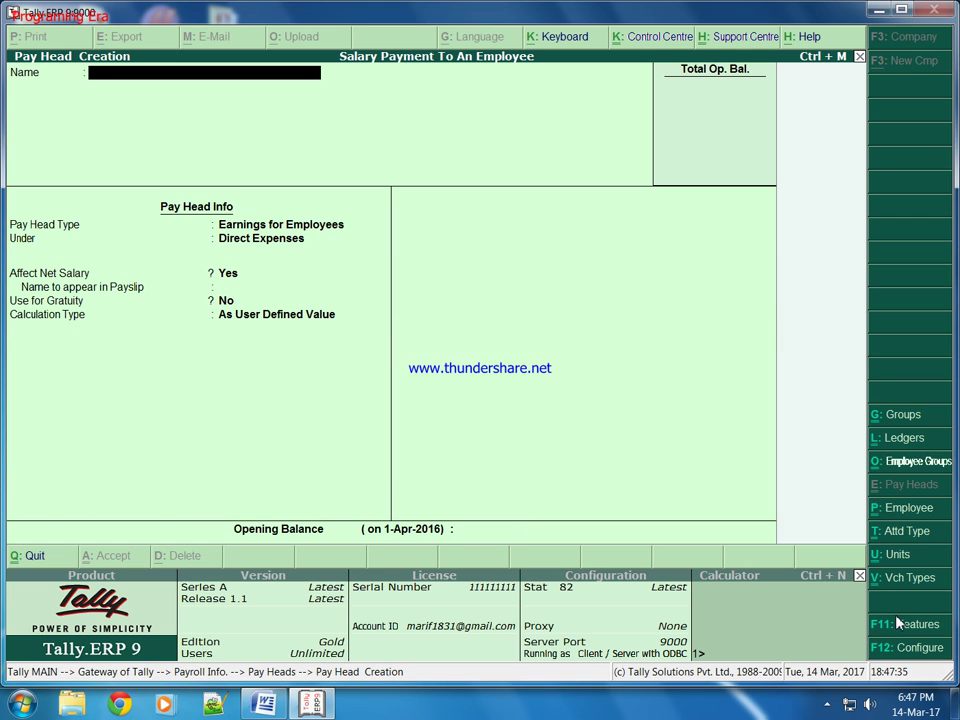
Create HRA (House and Residence Allowance) under Indirect Expenses, calculated As Computed Value.
{"action": "type", "text": "HRA (House and Resi"}
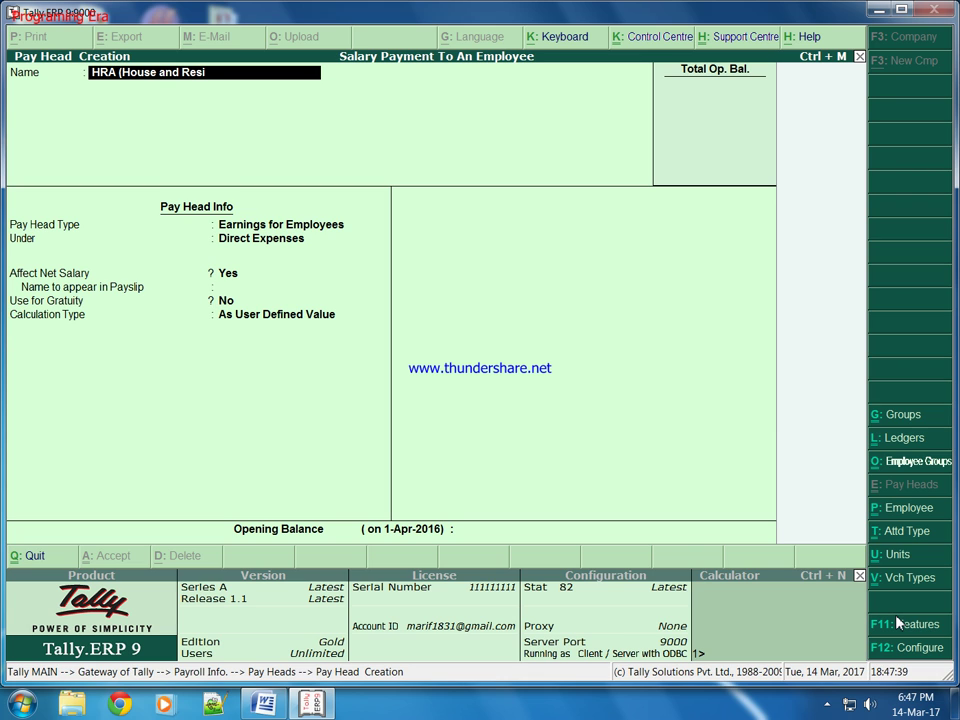
{"action": "type", "text": "dence Allowance)"}
{"action": "key", "text": "Return"}
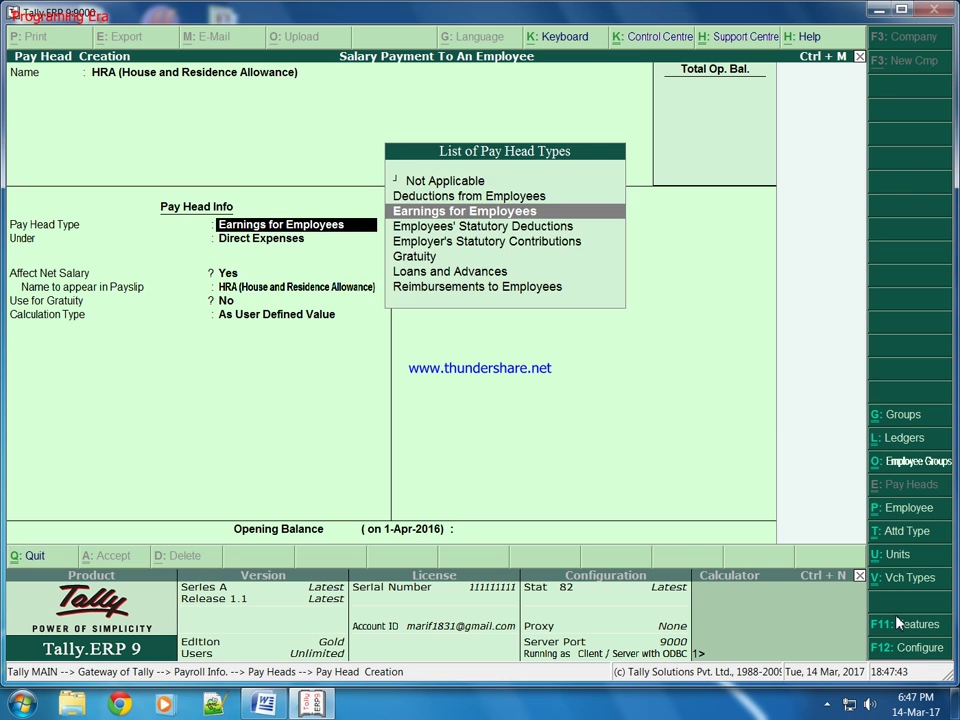
{"action": "key", "text": "Return"}
{"action": "key", "text": "Down"}
{"action": "key", "text": "Return"}
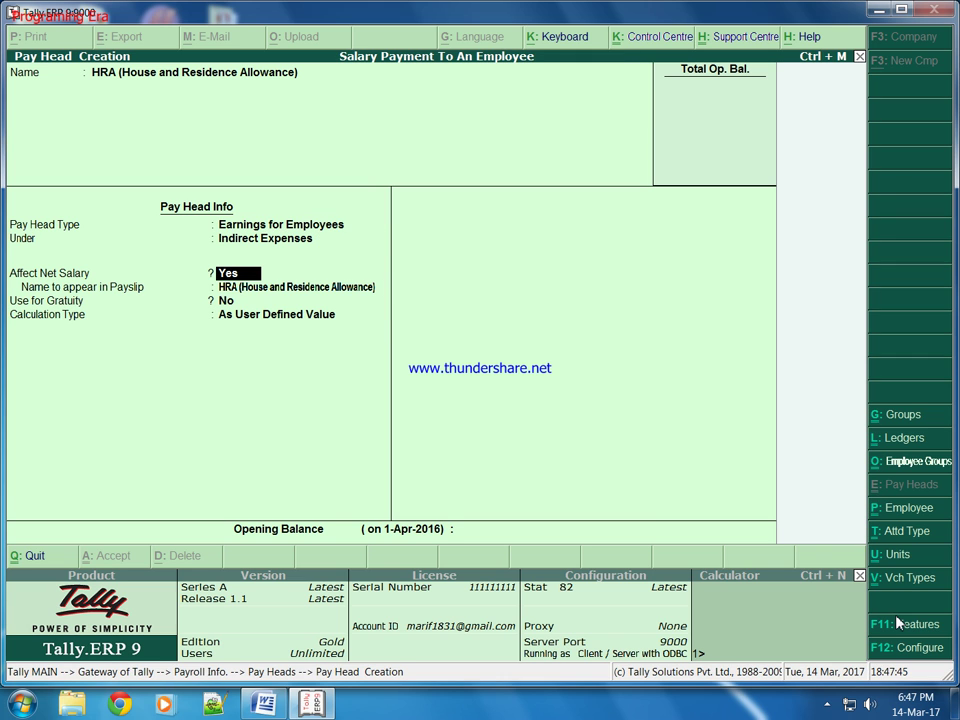
{"action": "key", "text": "Return"}
{"action": "key", "text": "Return"}
{"action": "key", "text": "Return"}
{"action": "key", "text": "Up"}
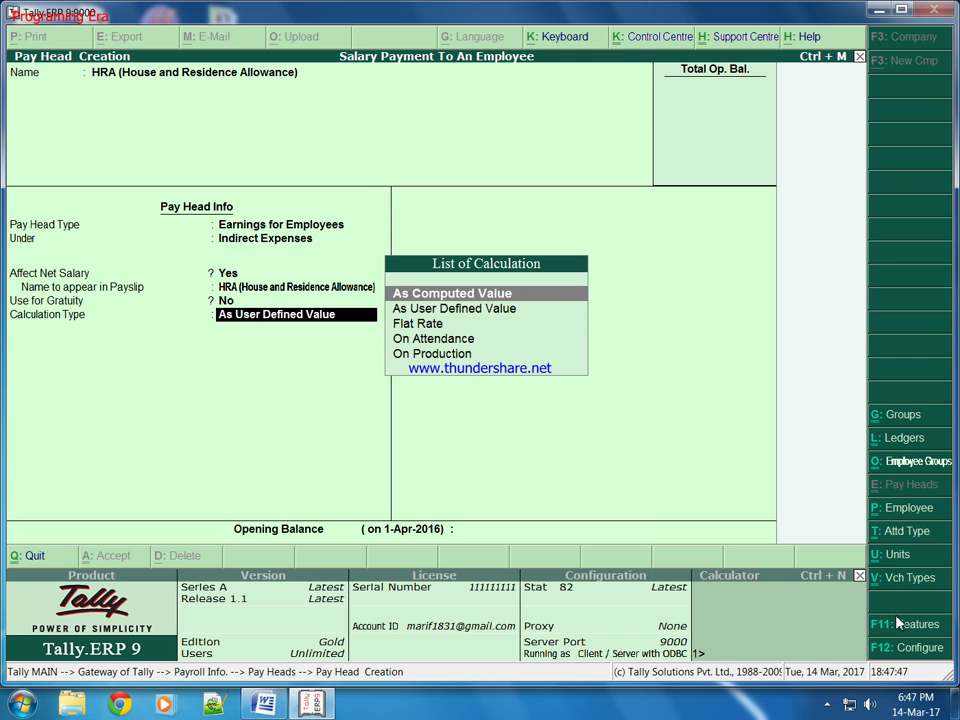
{"action": "key", "text": "Return"}
{"action": "key", "text": "Return"}
{"action": "key", "text": "Return"}
{"action": "key", "text": "Down"}
{"action": "key", "text": "Down"}
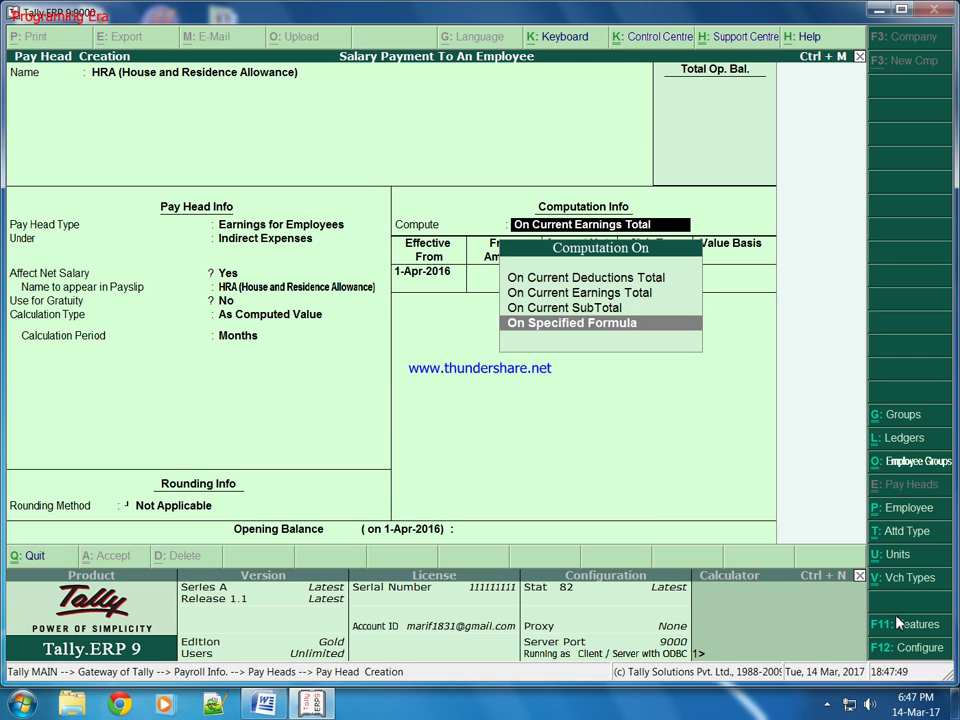
Set the HRA formula to Basic Salary + DA, effective 1-Apr-2016.
{"action": "key", "text": "Return"}
{"action": "key", "text": "Return"}
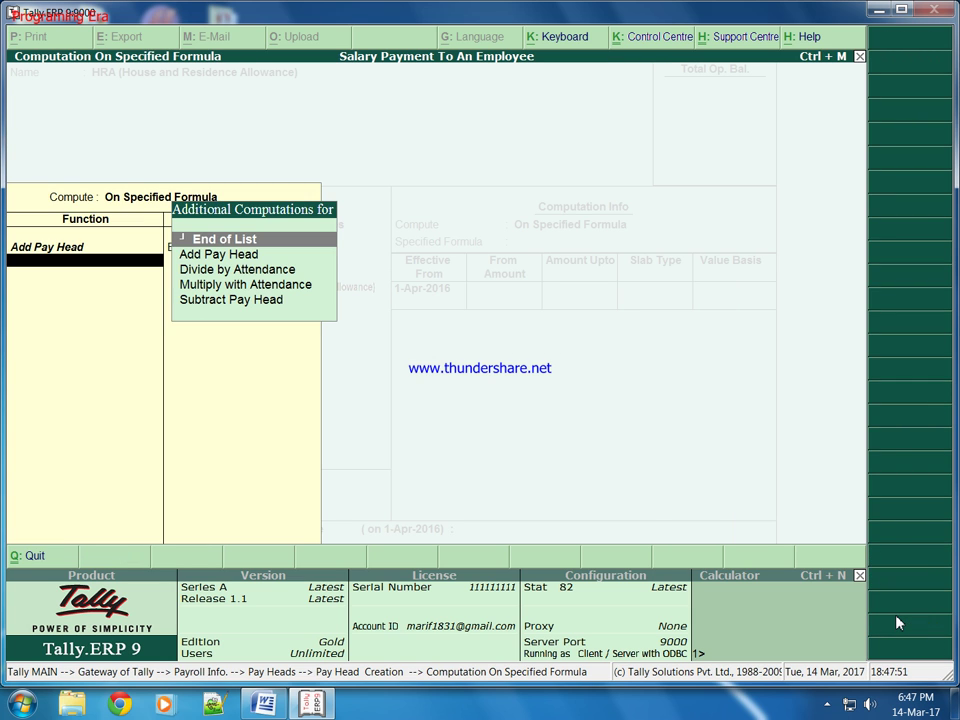
{"action": "key", "text": "Down"}
{"action": "key", "text": "Return"}
{"action": "key", "text": "Down"}
{"action": "key", "text": "Return"}
{"action": "key", "text": "Return"}
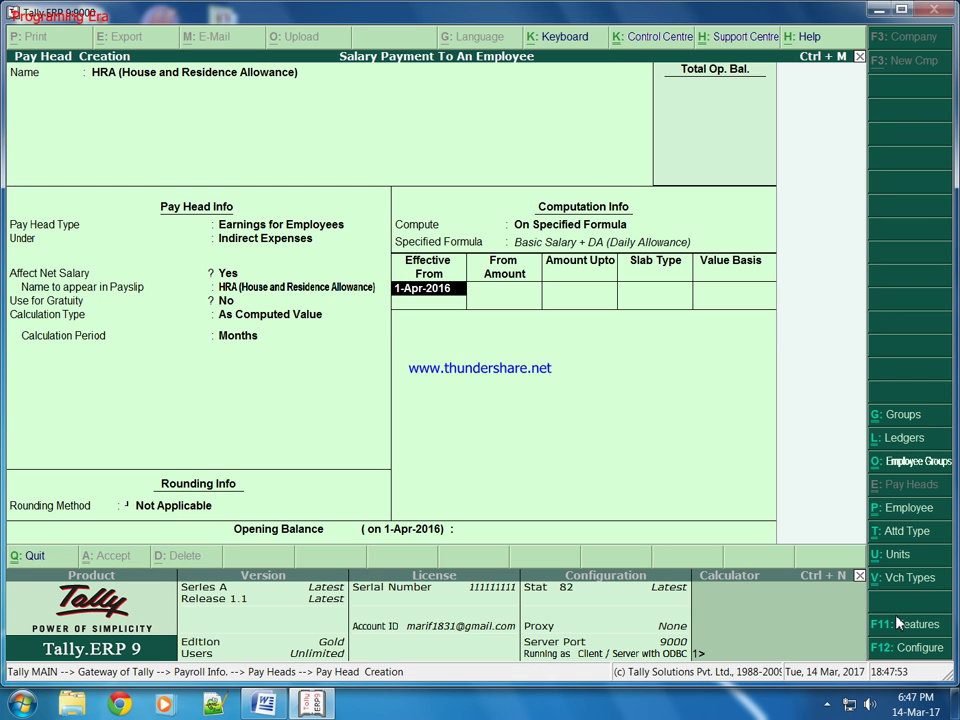
{"action": "key", "text": "Return"}
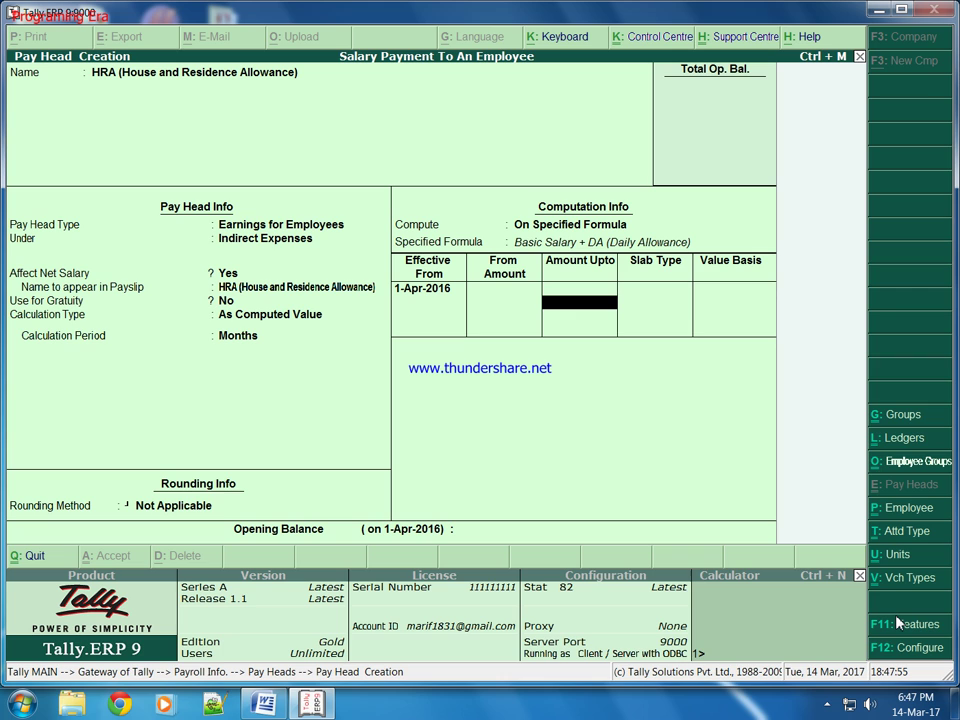
{"action": "type", "text": "7000"}
Enter HRA slabs of flat 1,500 up to 7,000 and 2,500 above, and save.
{"action": "key", "text": "Return"}
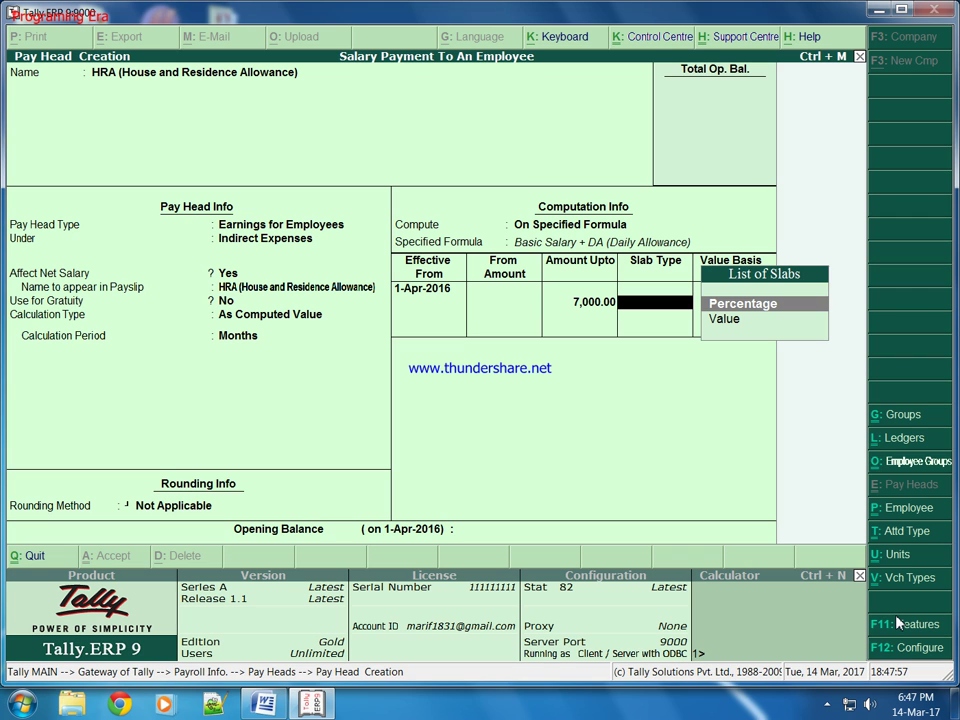
{"action": "key", "text": "Down"}
{"action": "key", "text": "Return"}
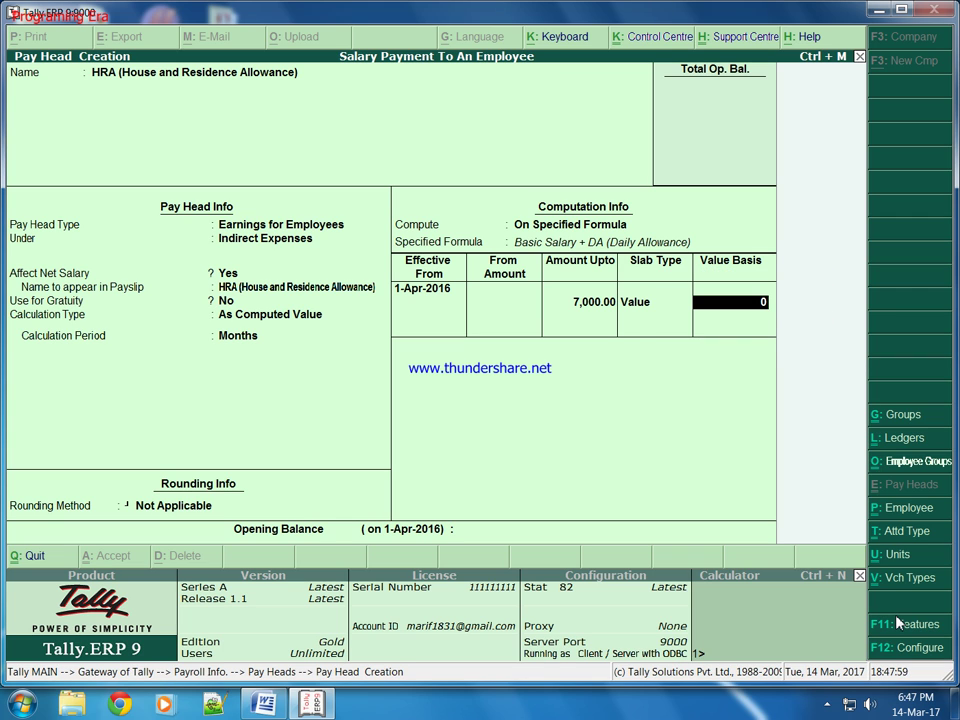
{"action": "type", "text": "1500"}
{"action": "key", "text": "Return"}
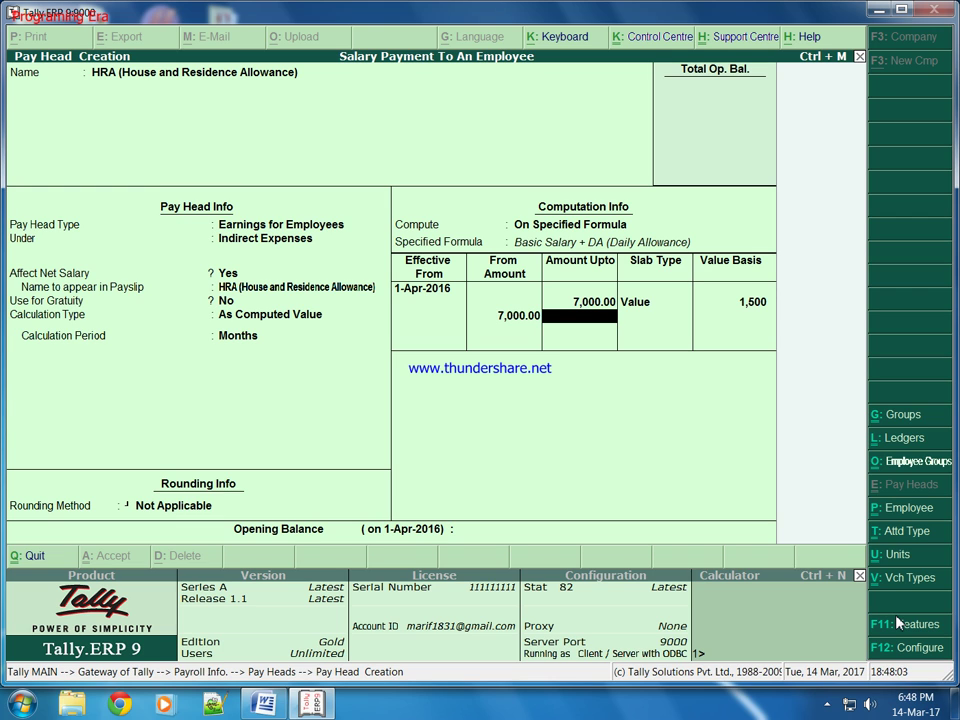
{"action": "key", "text": "Return"}
{"action": "key", "text": "Return"}
{"action": "key", "text": "Return"}
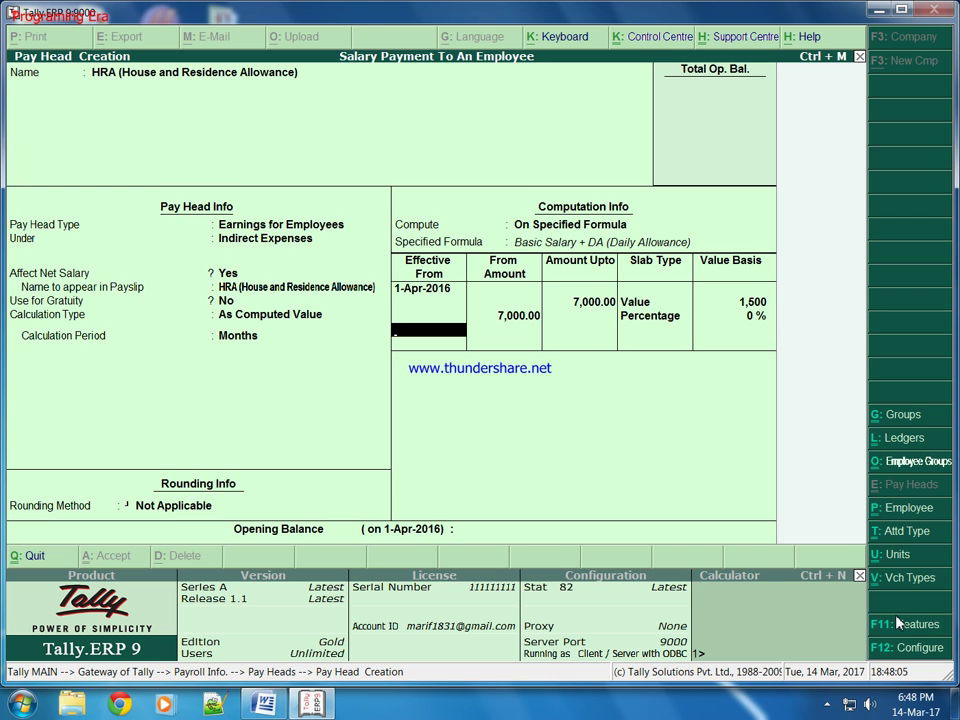
{"action": "key", "text": "BackSpace"}
{"action": "key", "text": "BackSpace"}
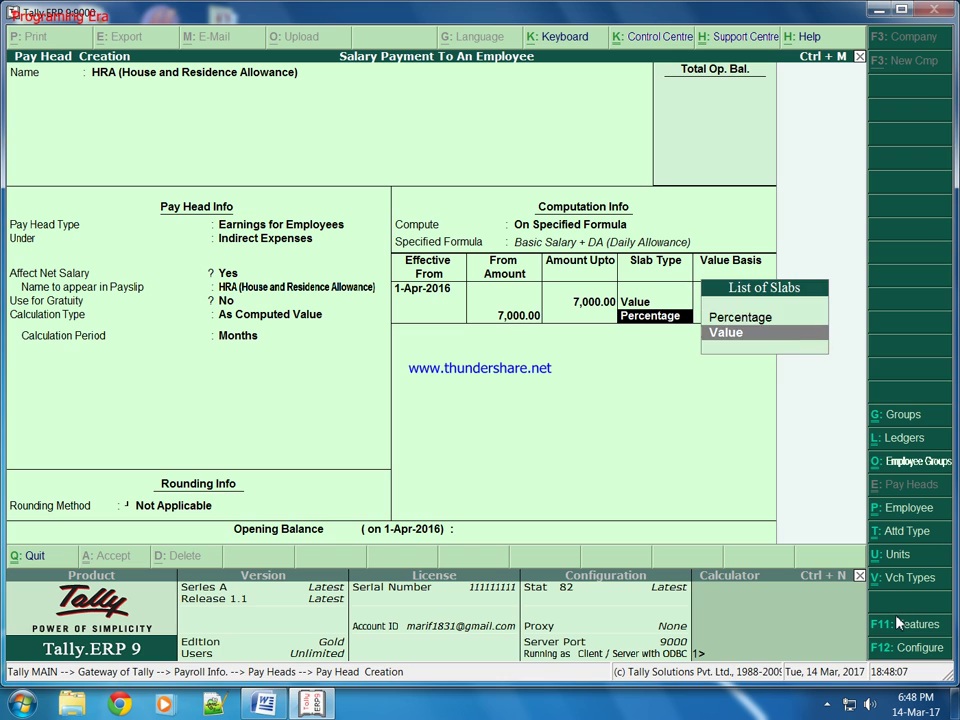
{"action": "key", "text": "Return"}
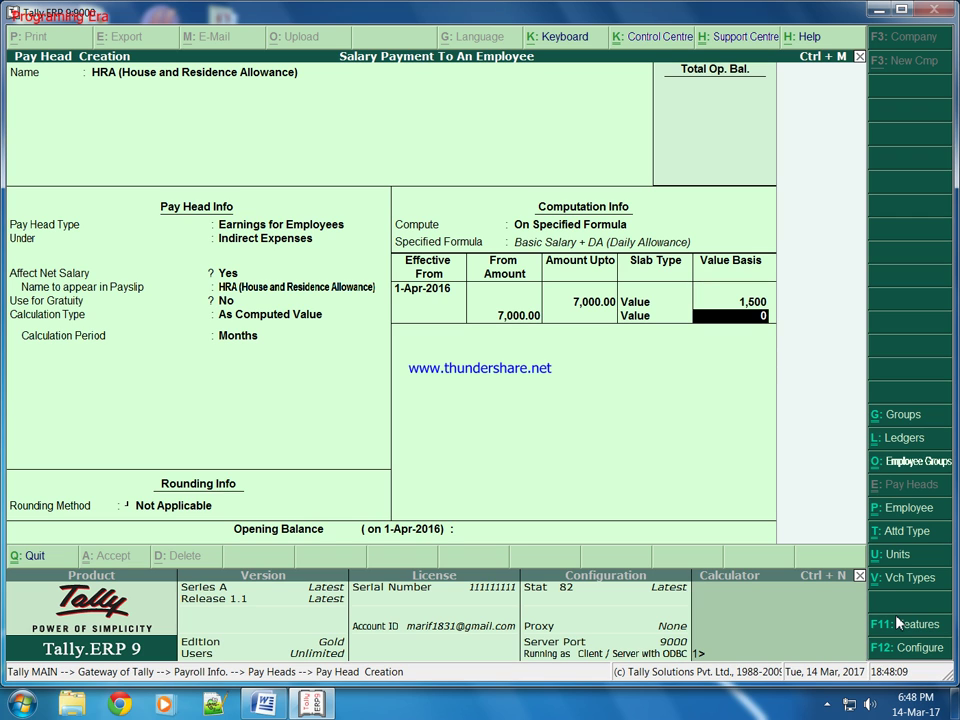
{"action": "type", "text": "2500"}
{"action": "key", "text": "Return"}
{"action": "key", "text": "Return"}
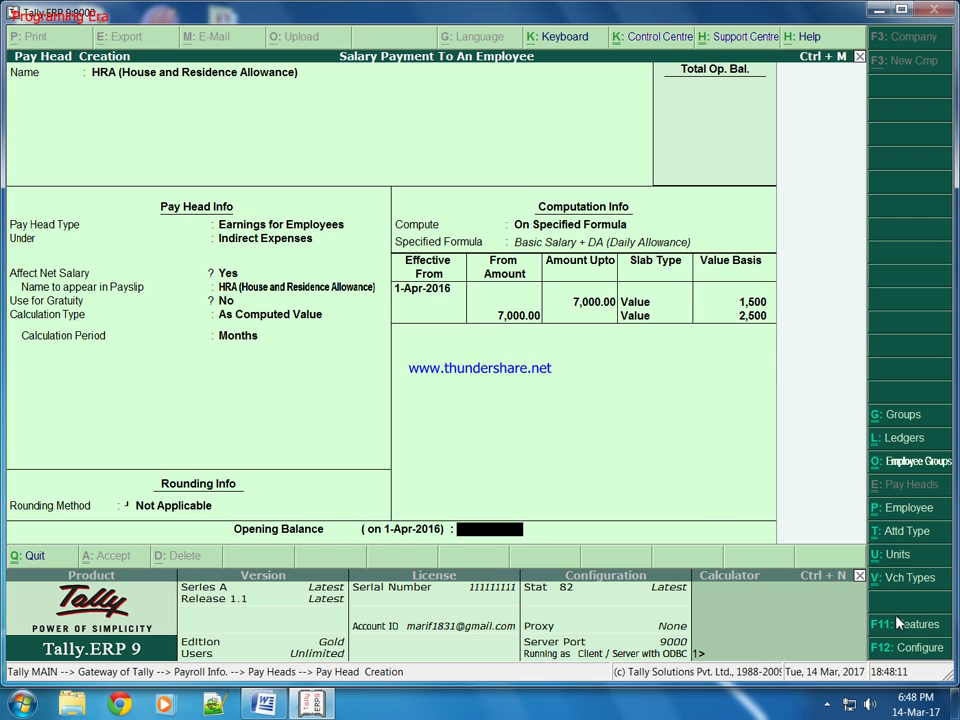
{"action": "key", "text": "ctrl+a"}
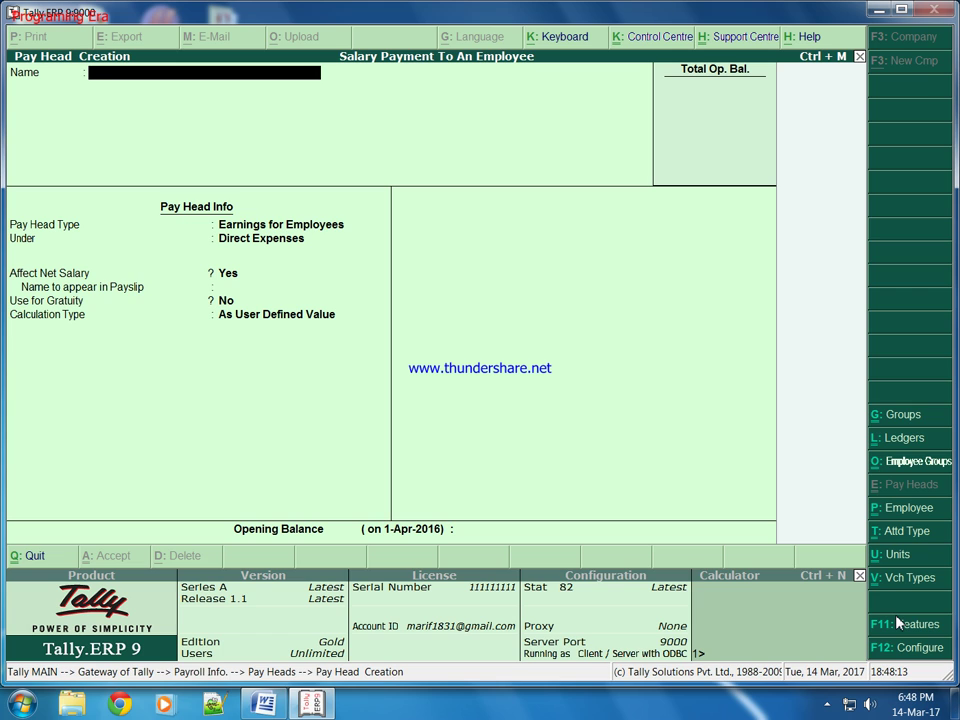
Name the new pay head 'TA (Travelling Allowance)', correcting the typos.
{"action": "type", "text": "TA (Travelling Allownace"}
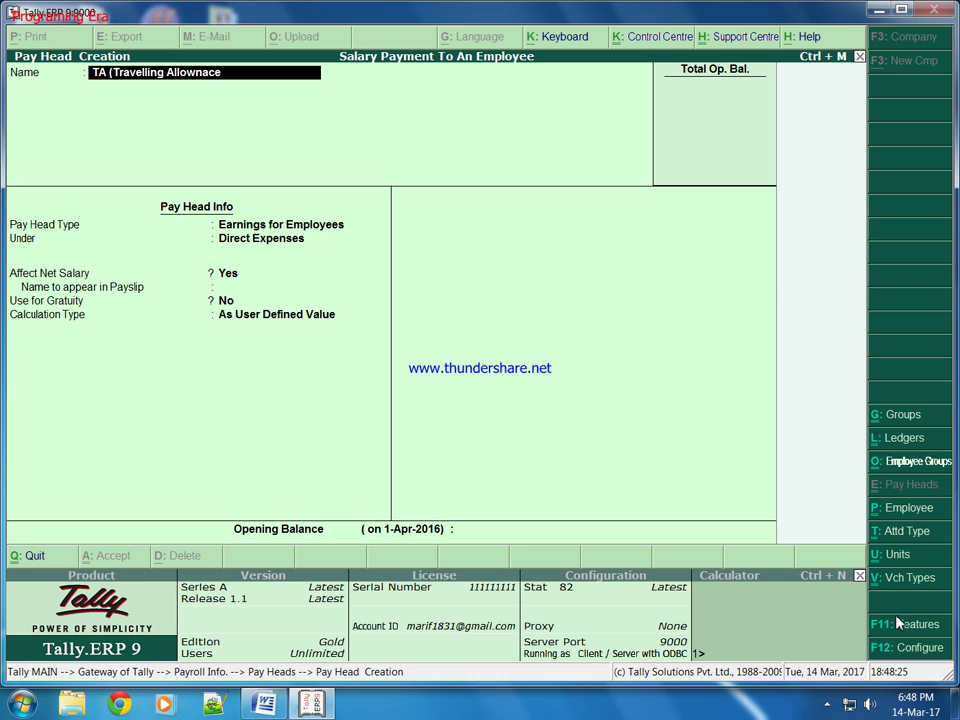
{"action": "key", "text": "BackSpace"}
{"action": "key", "text": "BackSpace"}
{"action": "key", "text": "BackSpace"}
{"action": "key", "text": "BackSpace"}
{"action": "type", "text": "ance)"}
{"action": "key", "text": "Return"}
Make TA an Earnings for Employees head under Indirect Expenses, Flat Rate per Months, and save.
{"action": "key", "text": "Return"}
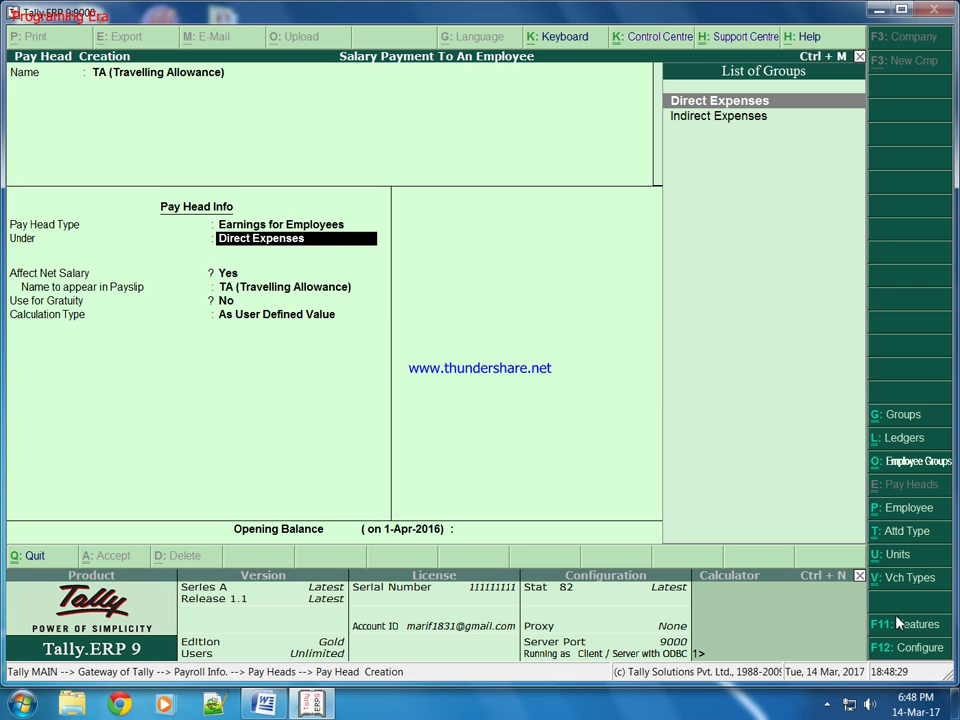
{"action": "key", "text": "Down"}
{"action": "key", "text": "Return"}
{"action": "key", "text": "Return"}
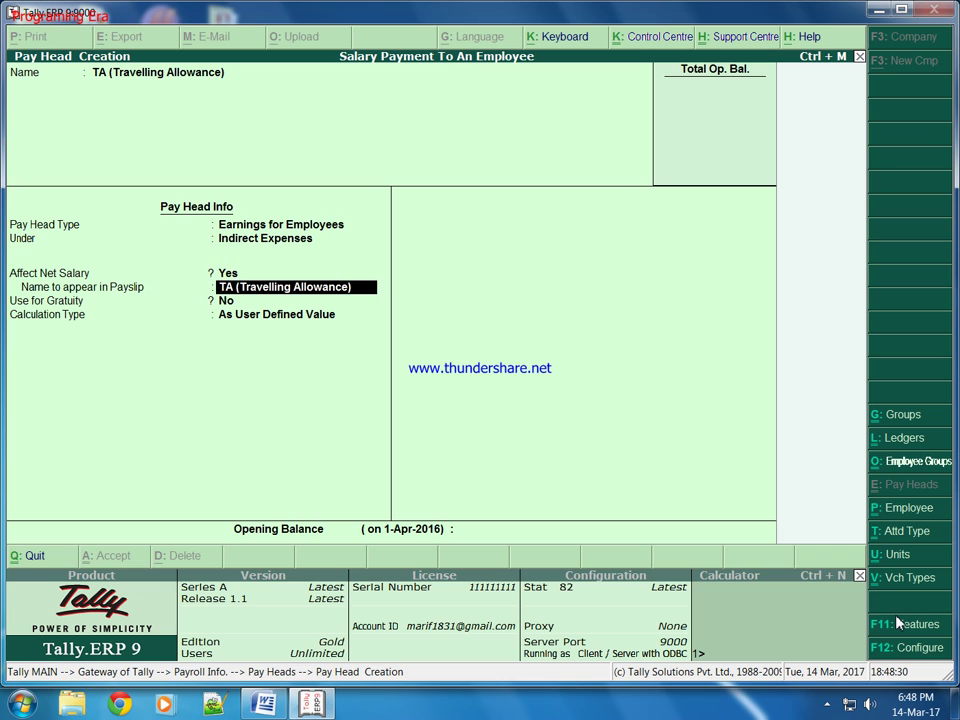
{"action": "key", "text": "Return"}
{"action": "key", "text": "Return"}
{"action": "key", "text": "Down"}
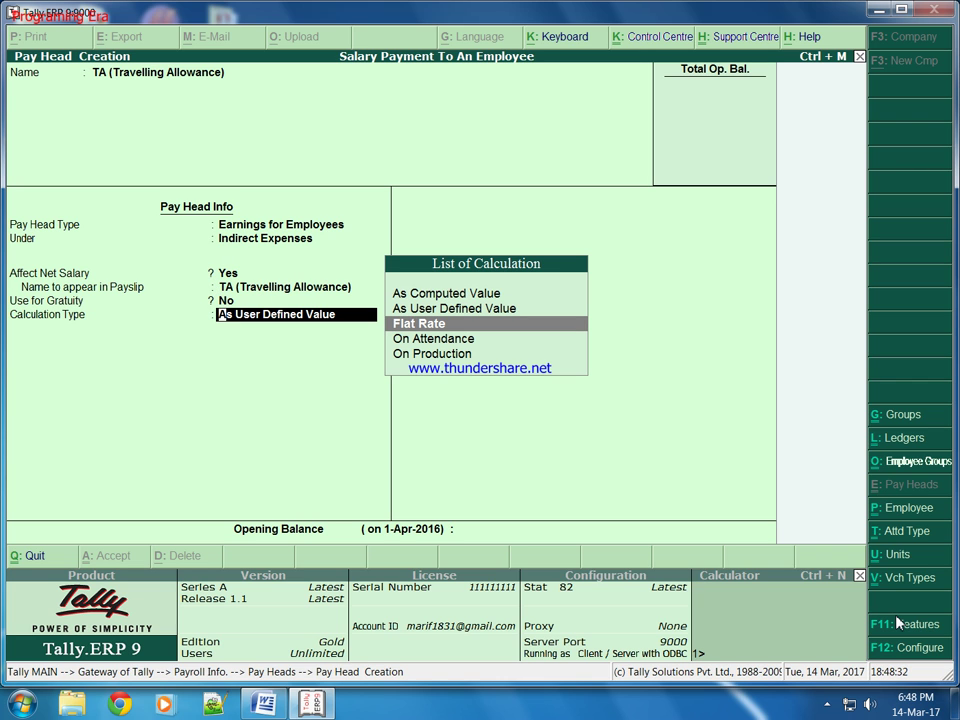
{"action": "key", "text": "Return"}
{"action": "key", "text": "Down"}
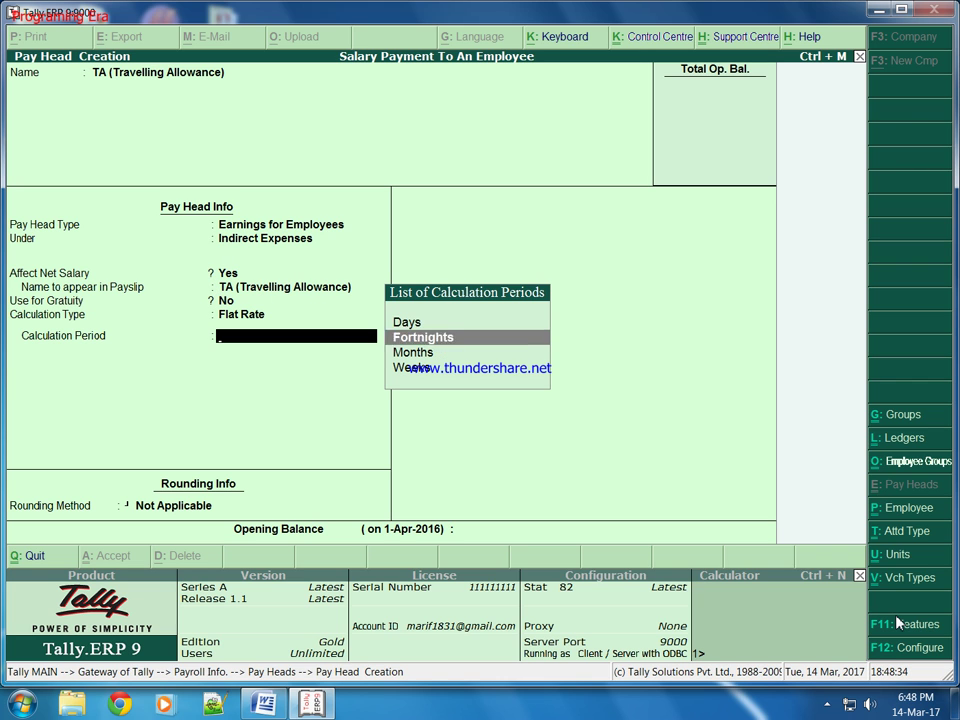
{"action": "key", "text": "Down"}
{"action": "key", "text": "Return"}
{"action": "key", "text": "Return"}
{"action": "key", "text": "Return"}
{"action": "key", "text": "Return"}
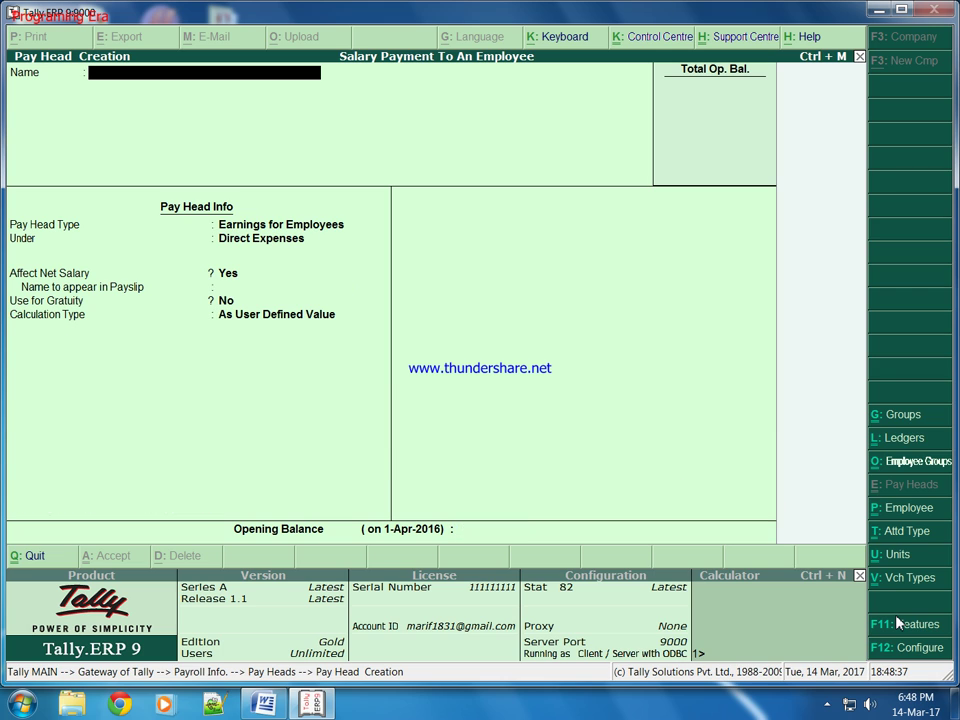
Name the new pay head 'PF (Provident Fund)', fixing the typing mistakes.
{"action": "type", "text": "PF (Provident Fund)"}
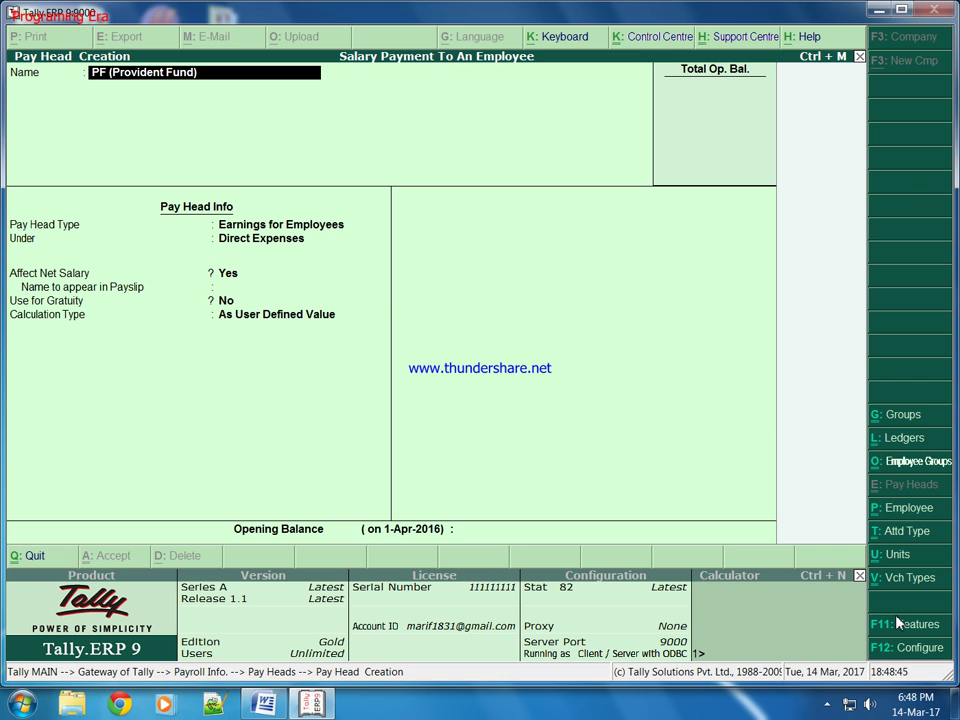
{"action": "key", "text": "Return"}
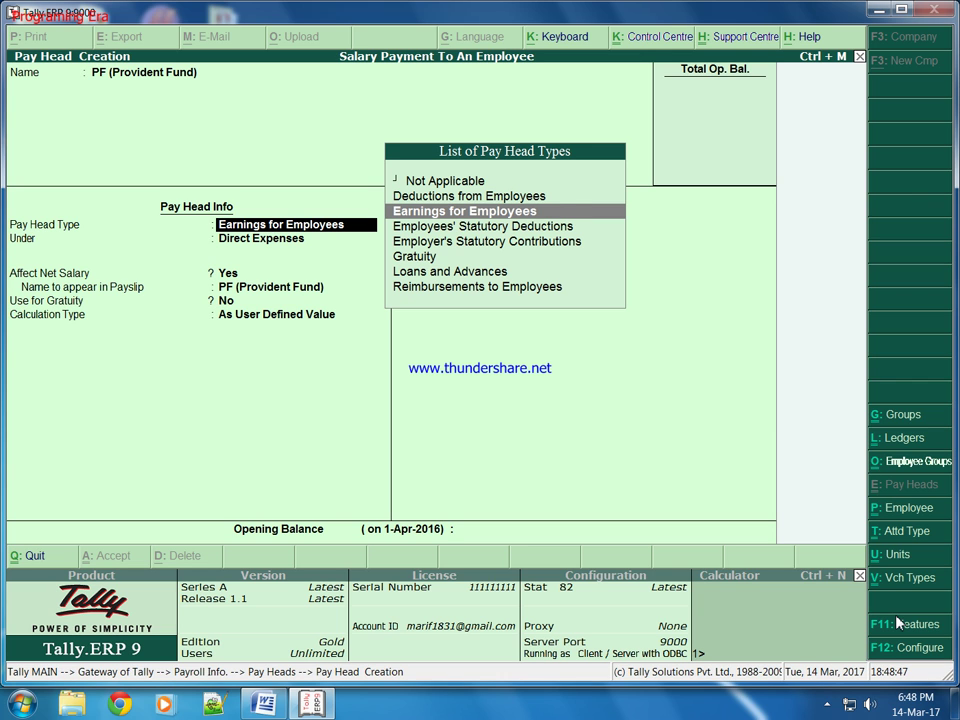
Make PF a Deductions from Employees head under Indirect Incomes, keeping default payslip settings.
{"action": "key", "text": "Up"}
{"action": "key", "text": "Return"}
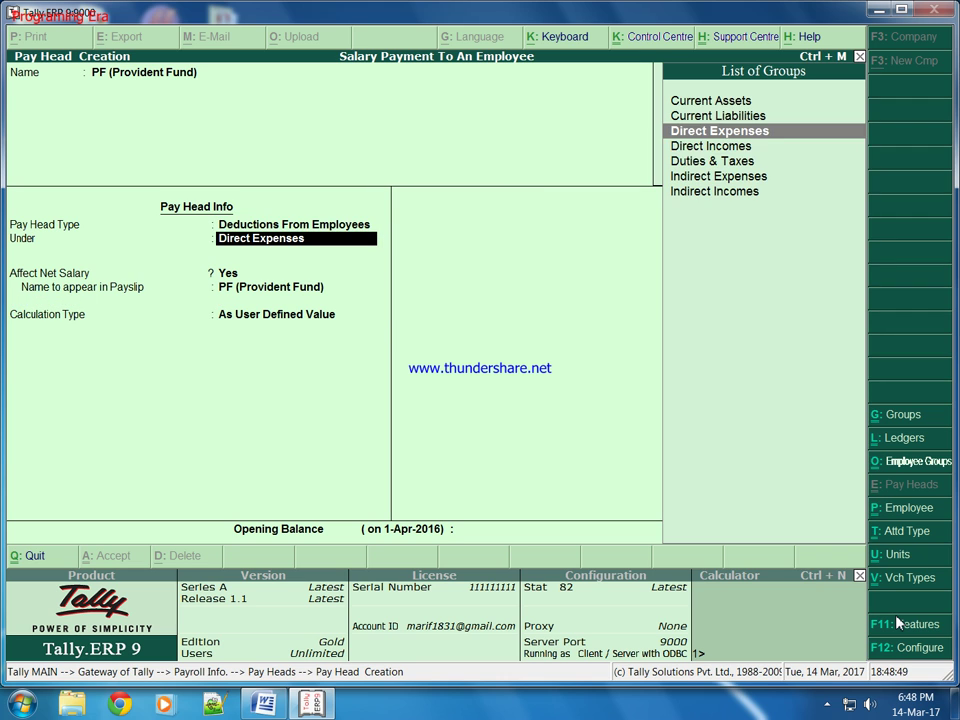
{"action": "key", "text": "Down"}
{"action": "key", "text": "Down"}
{"action": "key", "text": "Down"}
{"action": "key", "text": "Down"}
{"action": "key", "text": "Return"}
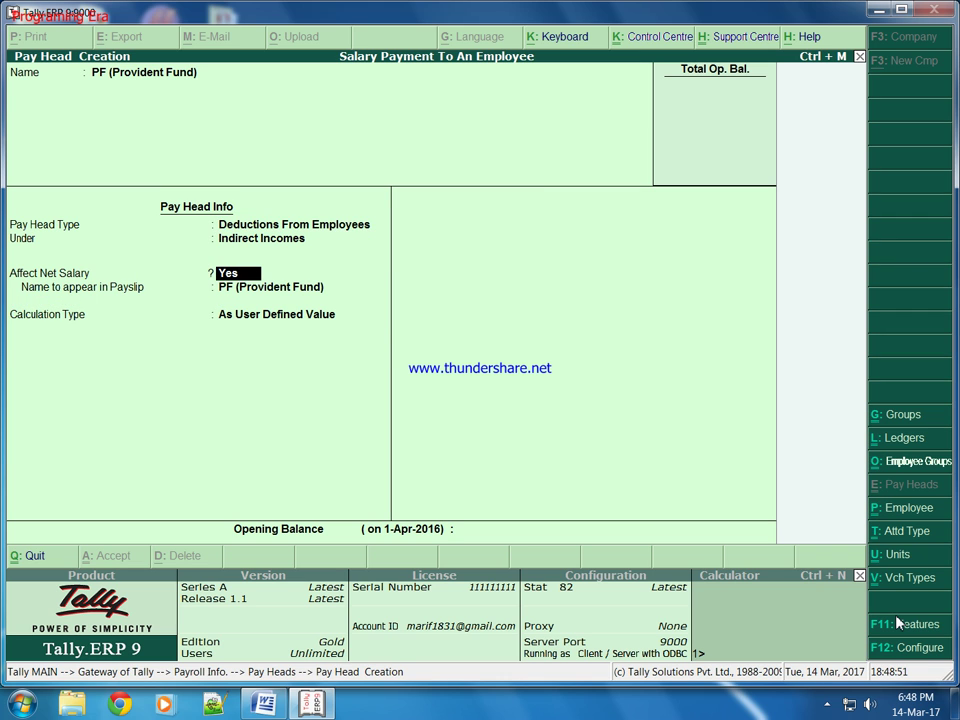
{"action": "key", "text": "Return"}
{"action": "key", "text": "Return"}
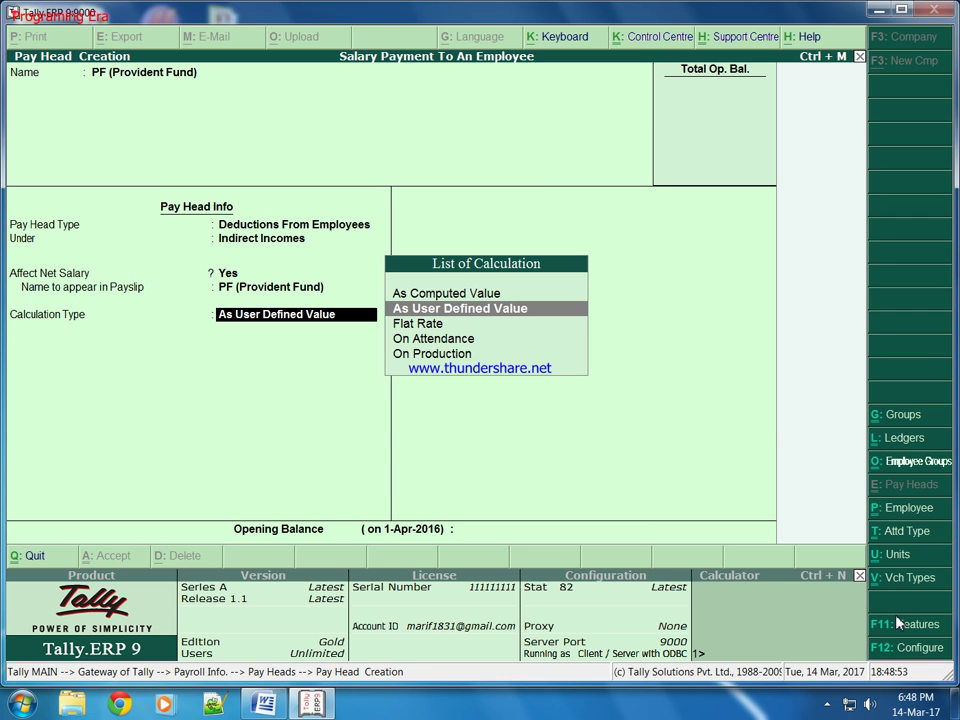
Set PF's calculation type to As Computed Value, computed On Specified Formula.
{"action": "key", "text": "Down"}
{"action": "key", "text": "Down"}
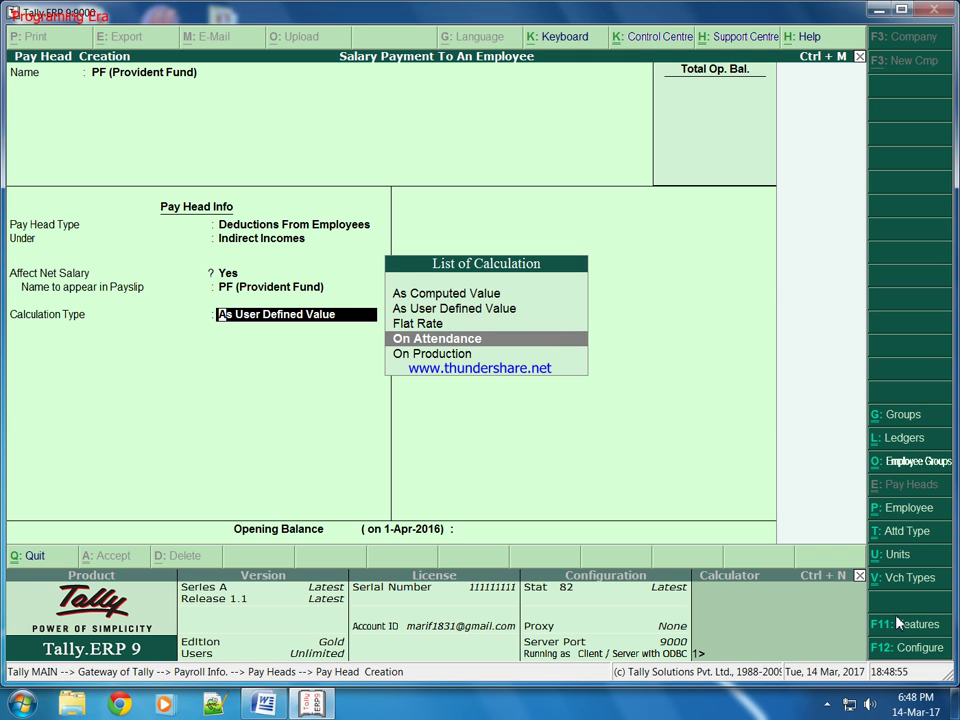
{"action": "key", "text": "Down"}
{"action": "key", "text": "Up"}
{"action": "key", "text": "Up"}
{"action": "key", "text": "Up"}
{"action": "key", "text": "Up"}
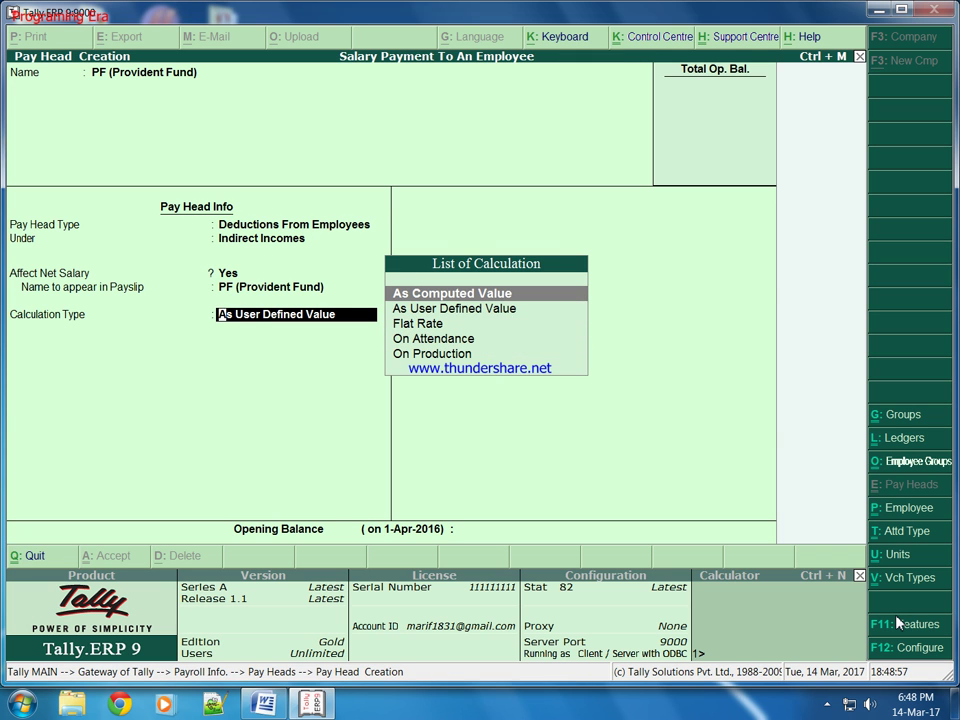
{"action": "key", "text": "Return"}
{"action": "key", "text": "Return"}
{"action": "key", "text": "Return"}
{"action": "key", "text": "Down"}
{"action": "key", "text": "Down"}
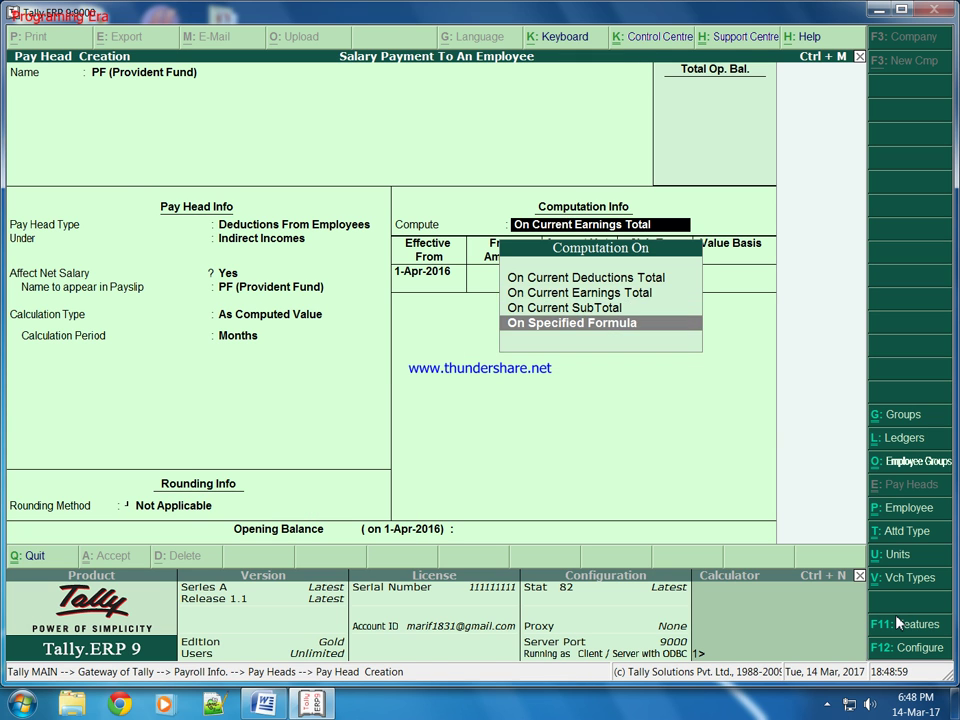
{"action": "key", "text": "Return"}
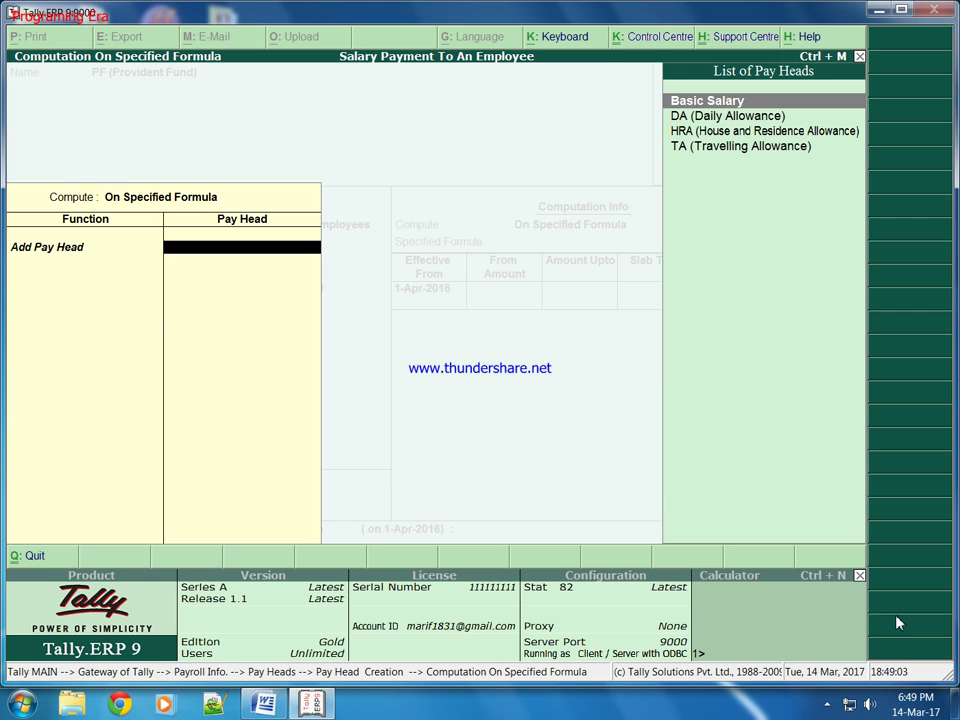
Build the PF formula from Basic Salary, DA, HRA and TA.
{"action": "key", "text": "Return"}
{"action": "key", "text": "Down"}
{"action": "key", "text": "Return"}
{"action": "key", "text": "Return"}
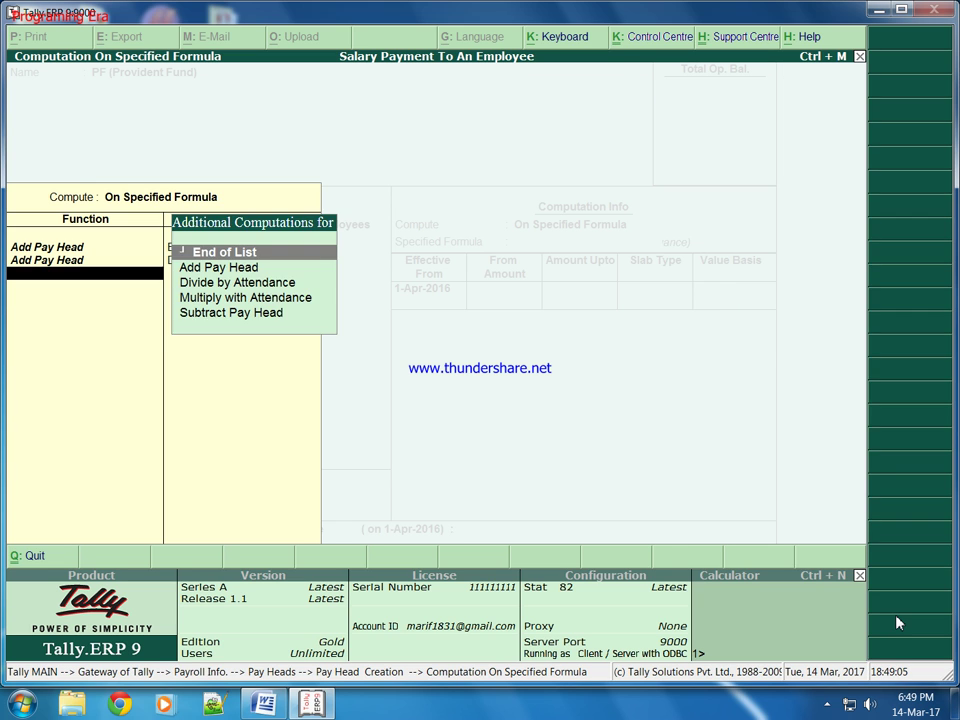
{"action": "key", "text": "Down"}
{"action": "key", "text": "Return"}
{"action": "key", "text": "Down"}
{"action": "key", "text": "Down"}
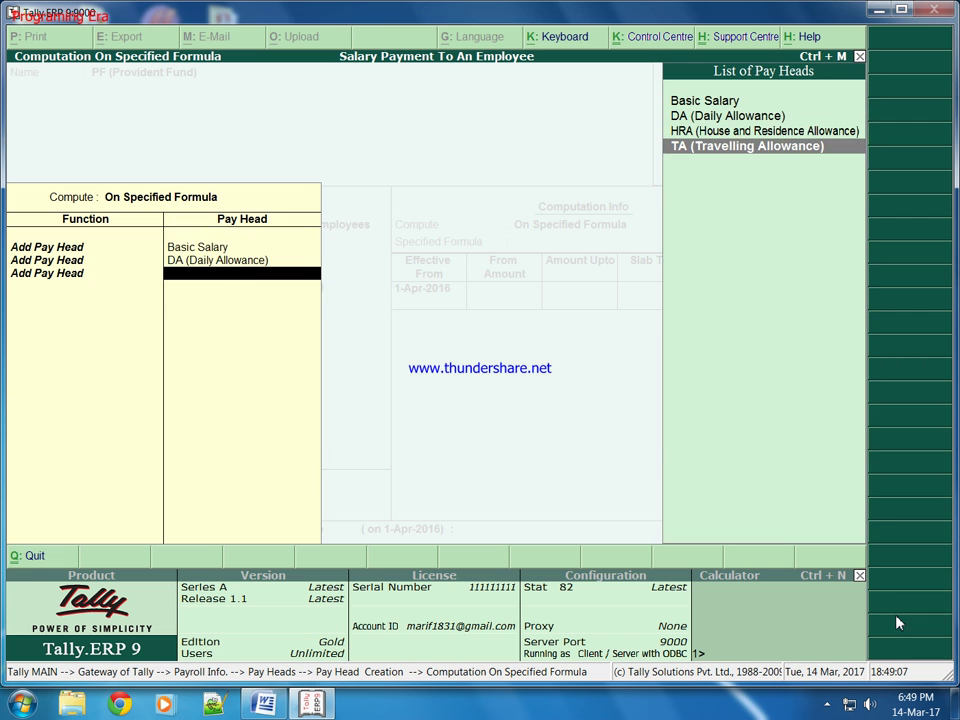
{"action": "key", "text": "Up"}
{"action": "key", "text": "Return"}
{"action": "key", "text": "Down"}
{"action": "key", "text": "Return"}
{"action": "key", "text": "Down"}
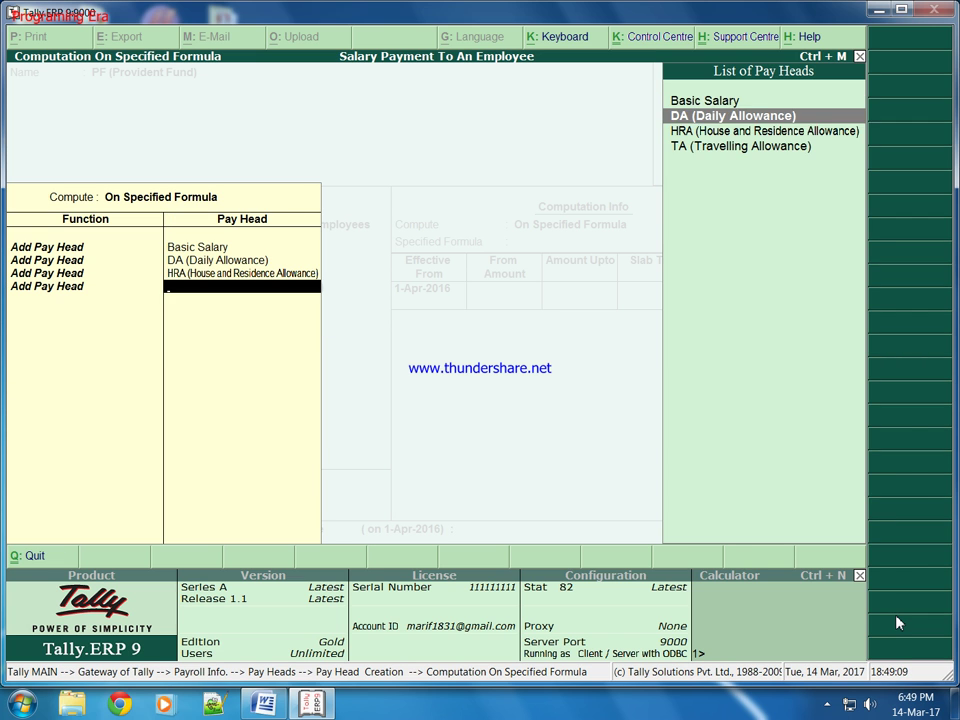
{"action": "key", "text": "Down"}
{"action": "key", "text": "Return"}
{"action": "key", "text": "Return"}
{"action": "key", "text": "Return"}
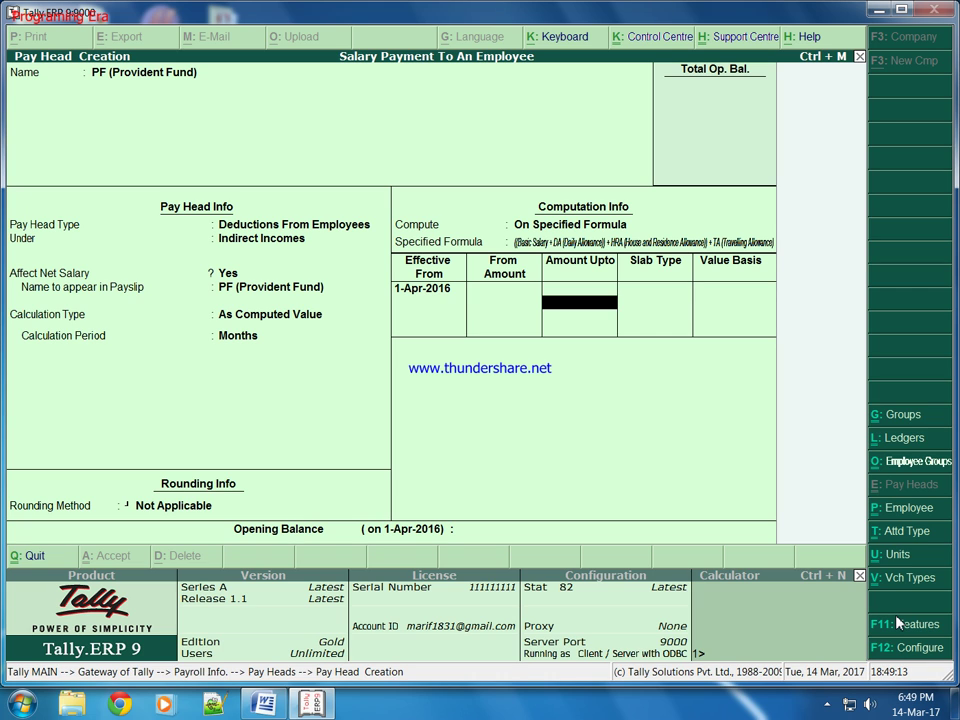
Give PF a 2.5 percentage slab, save it, and quit to Payroll Info.
{"action": "key", "text": "Return"}
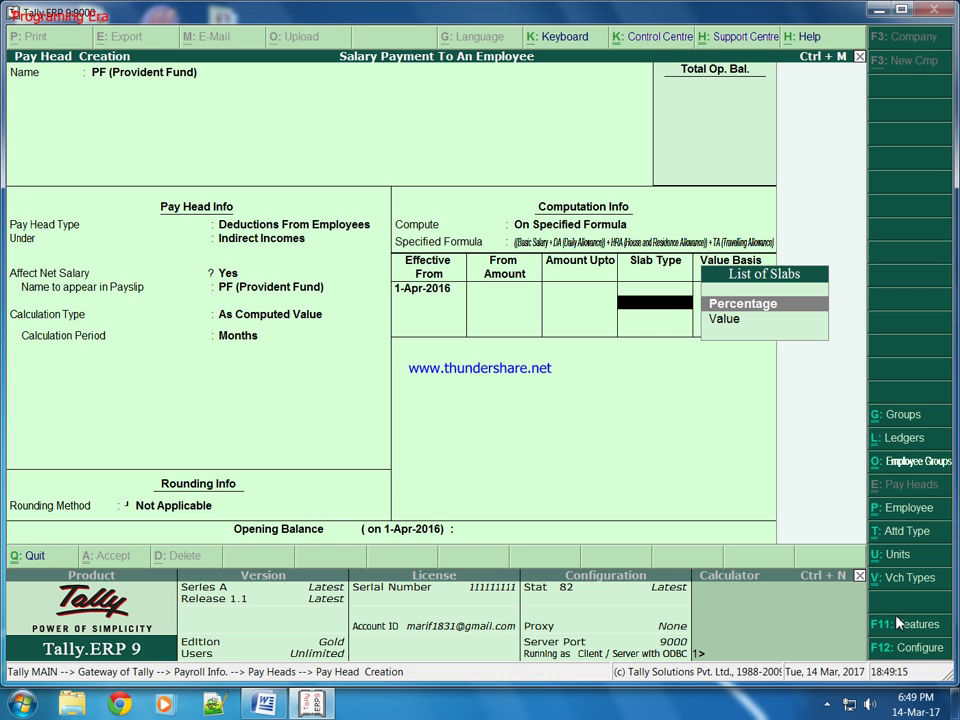
{"action": "key", "text": "Return"}
{"action": "type", "text": "2.5"}
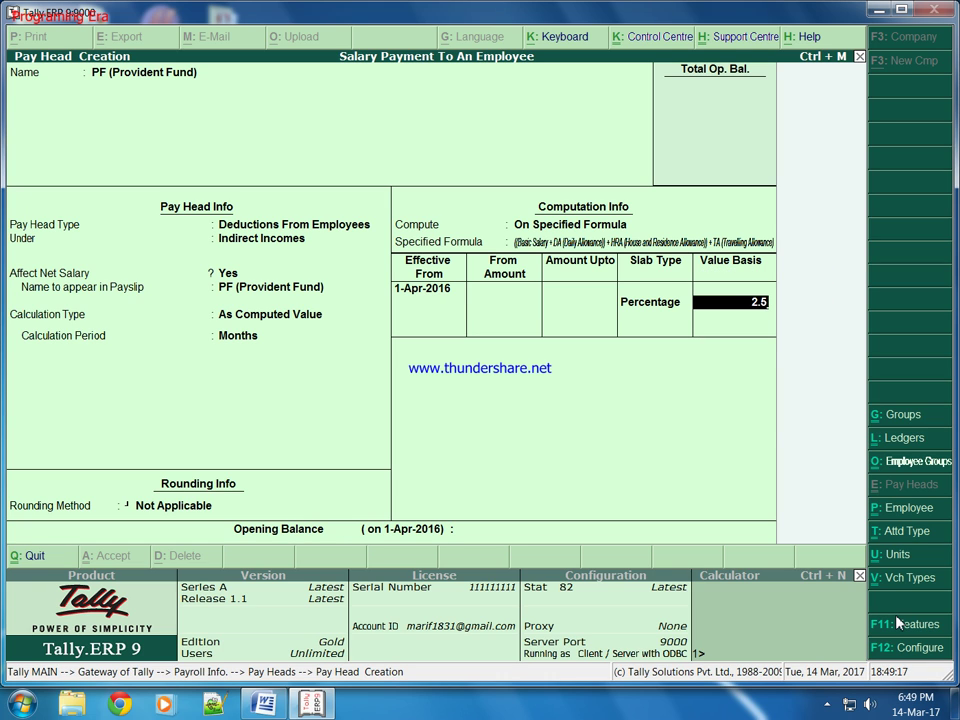
{"action": "key", "text": "Return"}
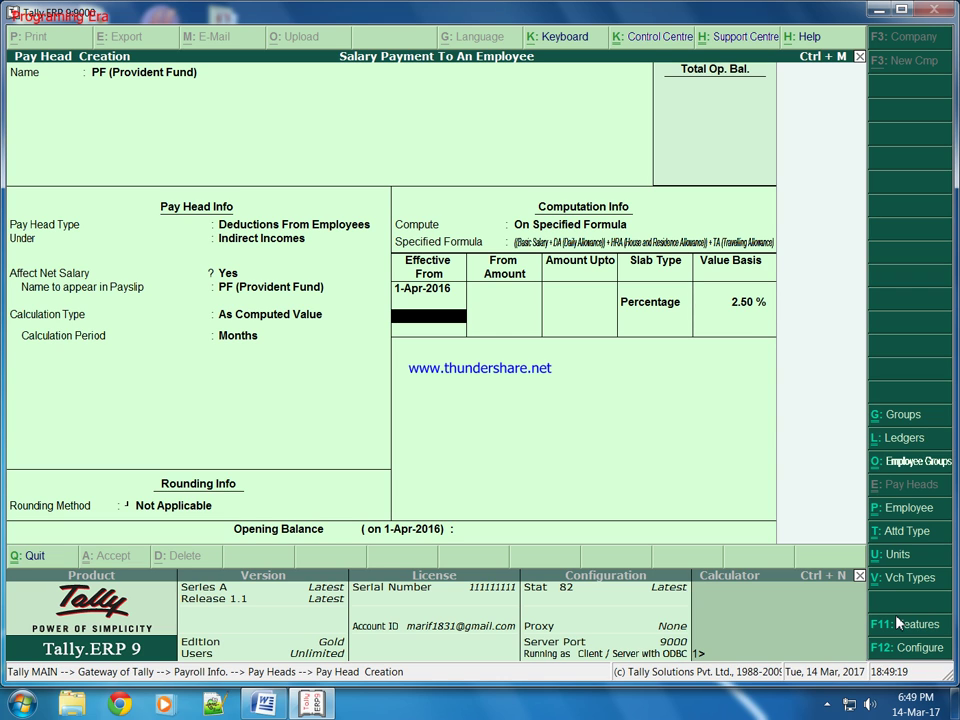
{"action": "key", "text": "Return"}
{"action": "key", "text": "Return"}
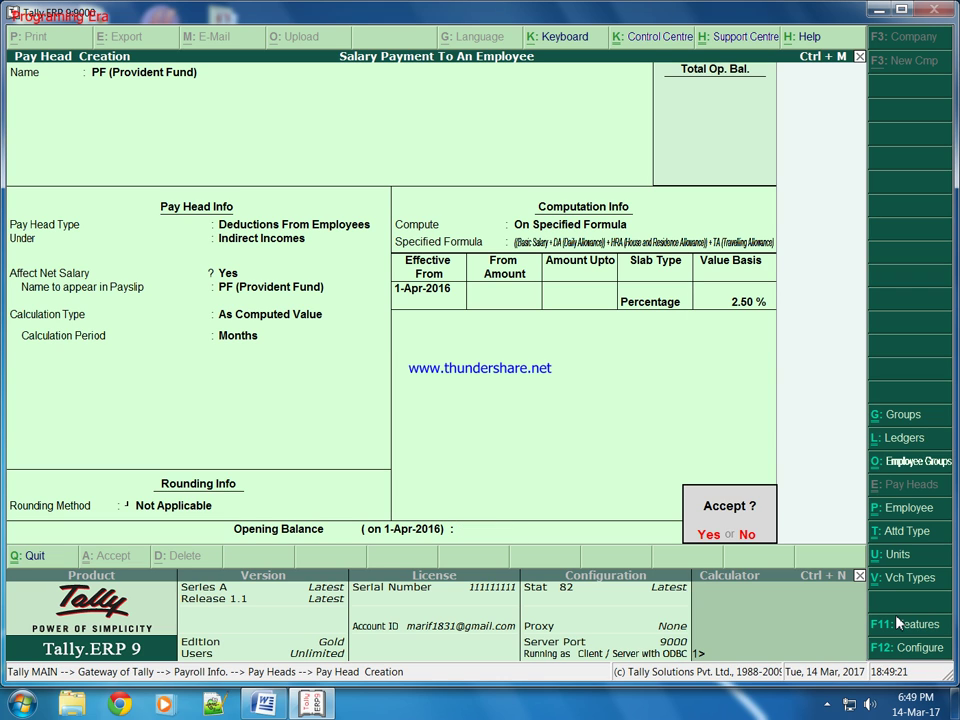
{"action": "key", "text": "Return"}
{"action": "key", "text": "Escape"}
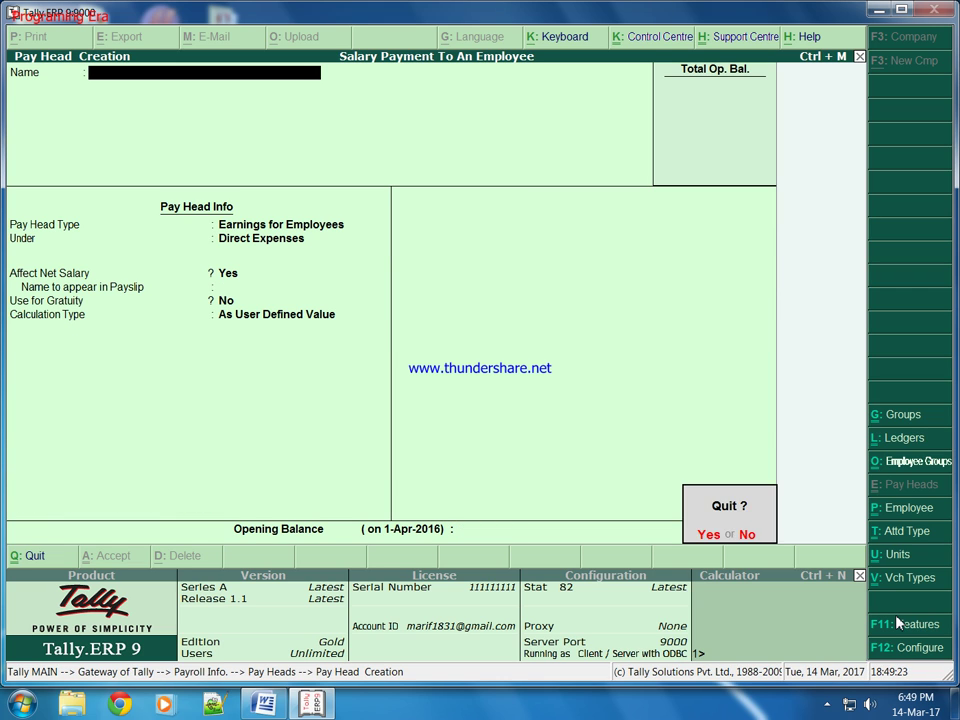
{"action": "key", "text": "Return"}
Start Salary Details creation for the employee.
{"action": "key", "text": "Down"}
{"action": "key", "text": "Down"}
{"action": "key", "text": "Down"}
{"action": "key", "text": "Down"}
{"action": "key", "text": "Down"}
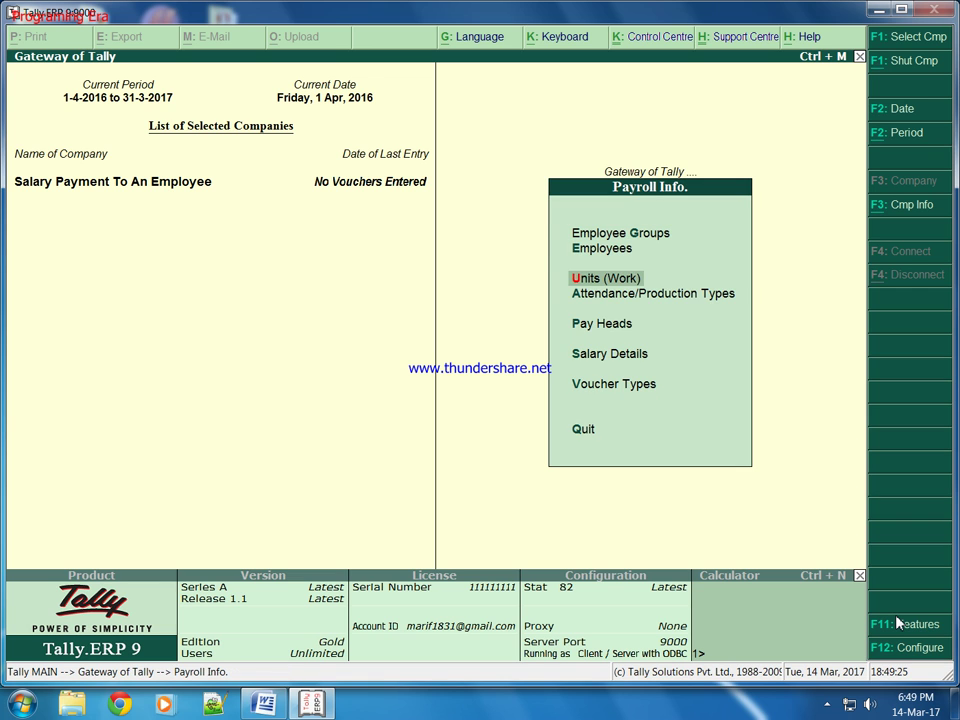
{"action": "key", "text": "Return"}
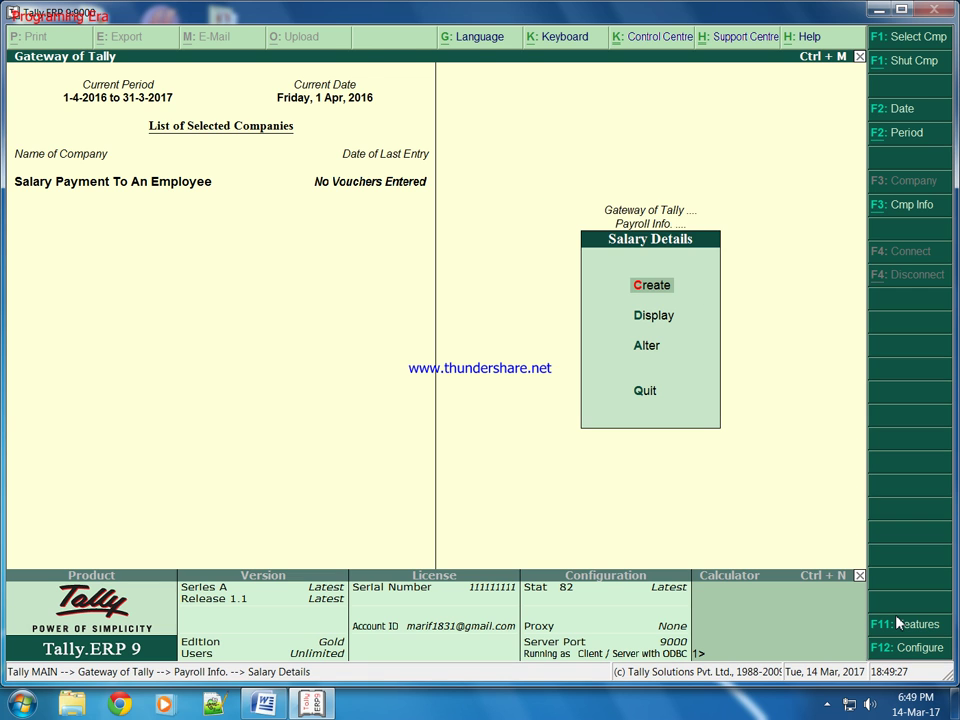
{"action": "key", "text": "Return"}
{"action": "key", "text": "Down"}
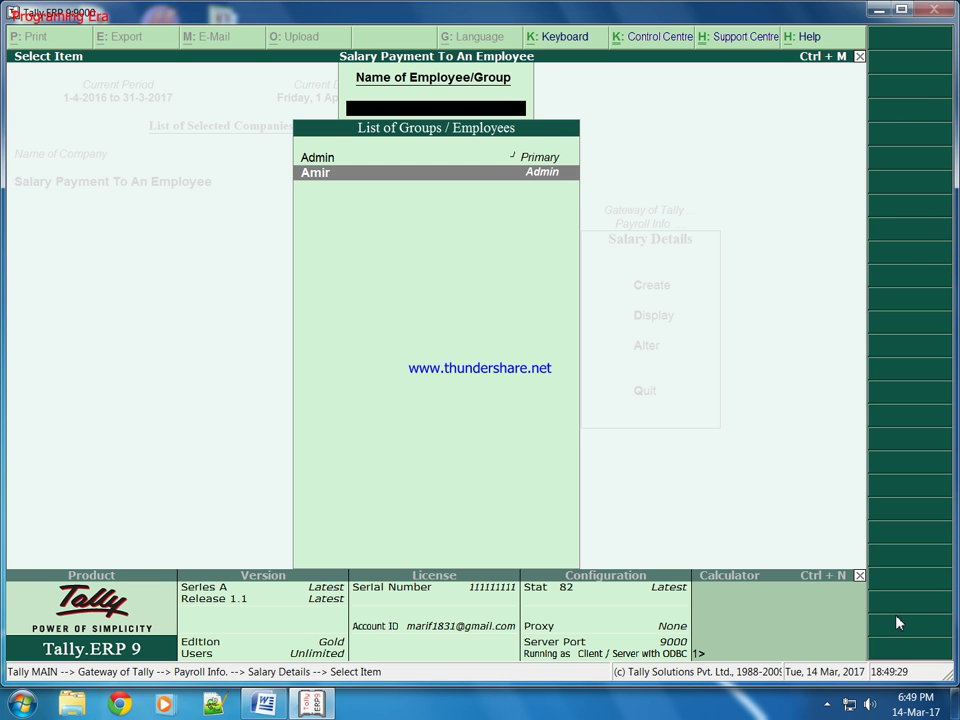
{"action": "key", "text": "Return"}
{"action": "key", "text": "Down"}
Add Basic Salary, DA, HRA and further pay heads to the employee's salary details.
{"action": "key", "text": "Return"}
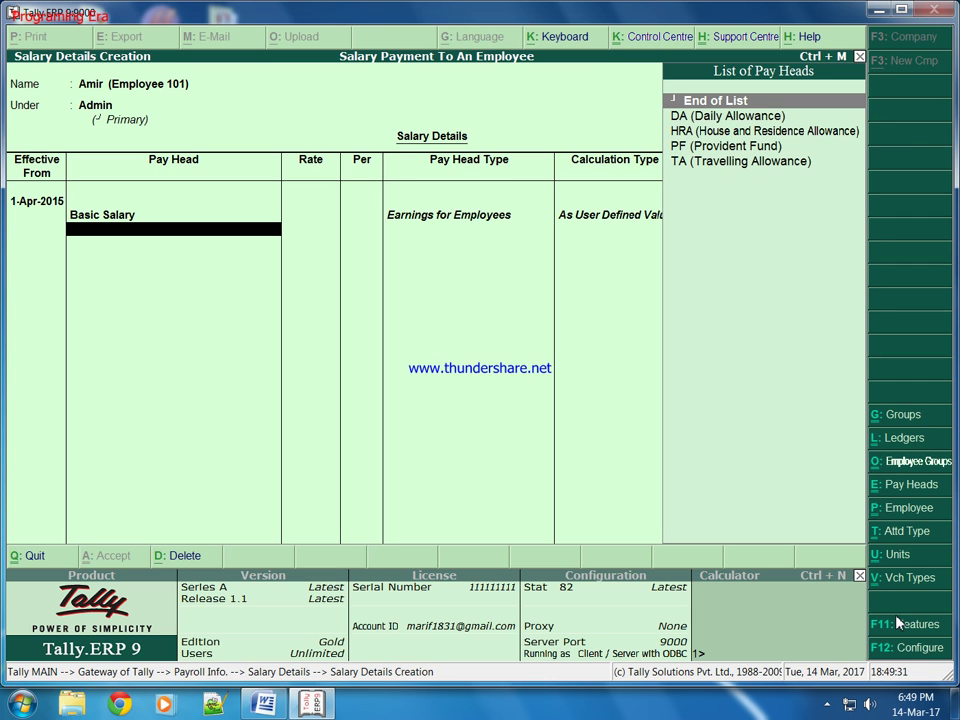
{"action": "key", "text": "Down"}
{"action": "key", "text": "Return"}
{"action": "key", "text": "Down"}
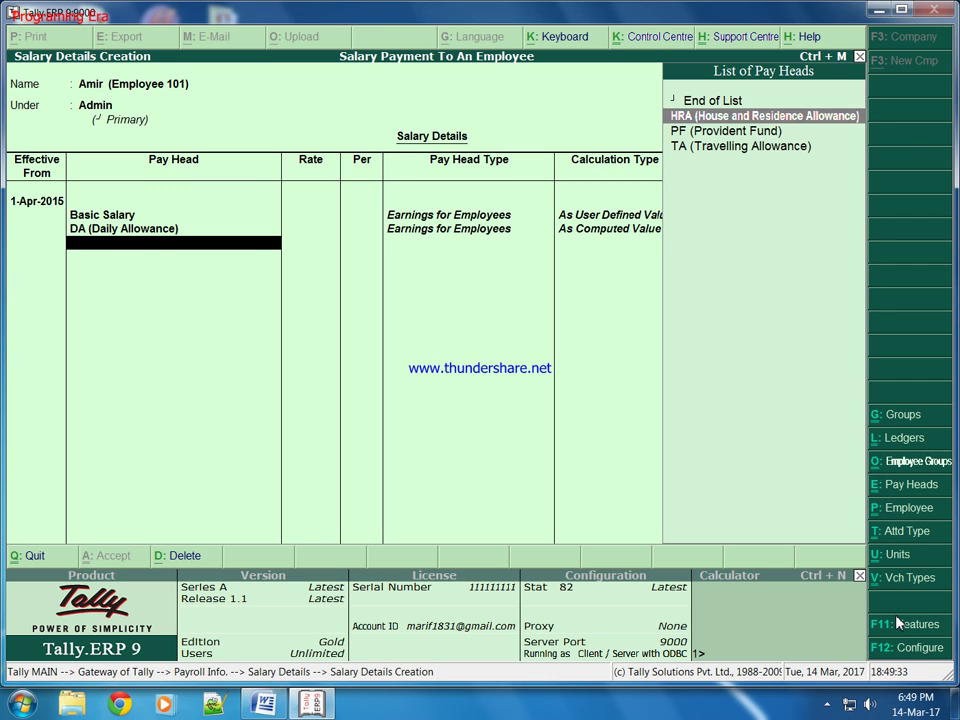
{"action": "key", "text": "Return"}
{"action": "key", "text": "Down"}
{"action": "key", "text": "Return"}
{"action": "key", "text": "Down"}
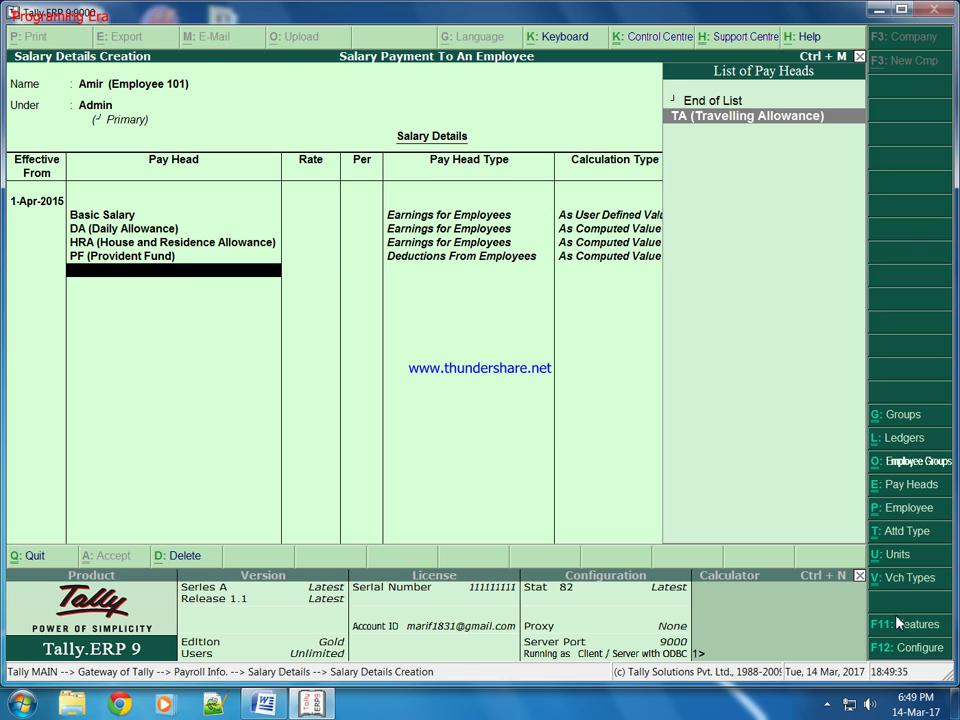
{"action": "key", "text": "Return"}
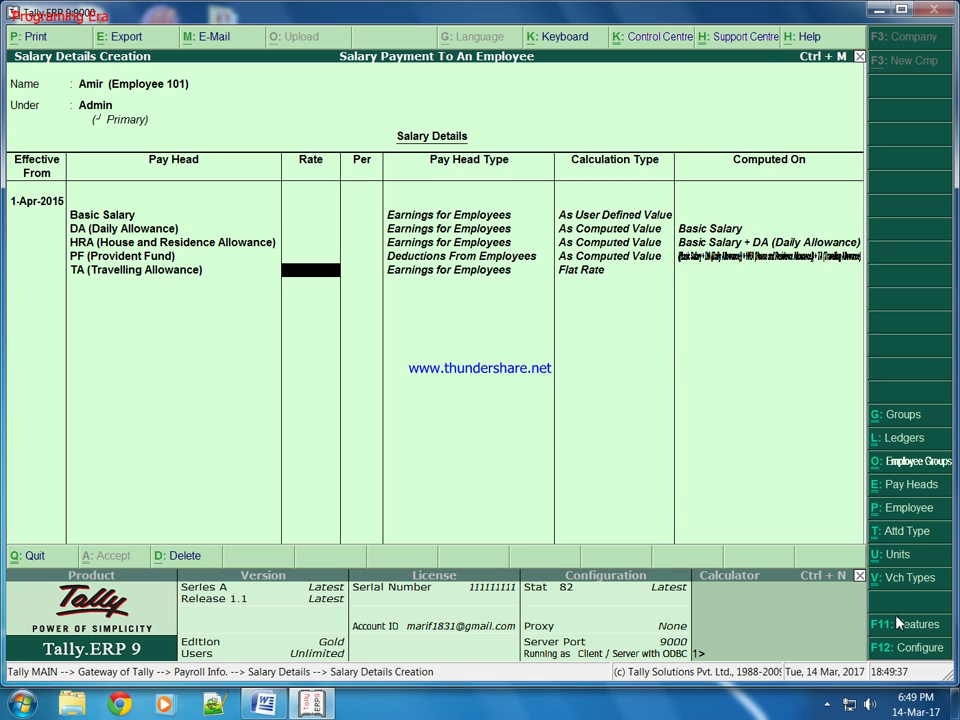
Reorder the rows so TA comes before PF and finish the pay head list.
{"action": "key", "text": "shift+Tab"}
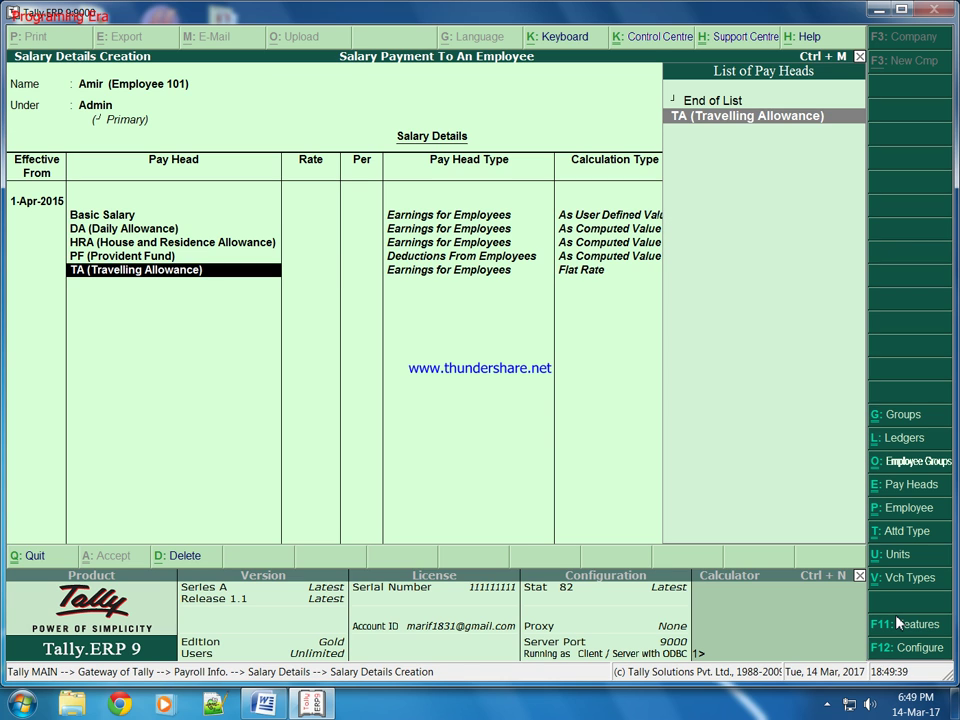
{"action": "key", "text": "Up"}
{"action": "key", "text": "Down"}
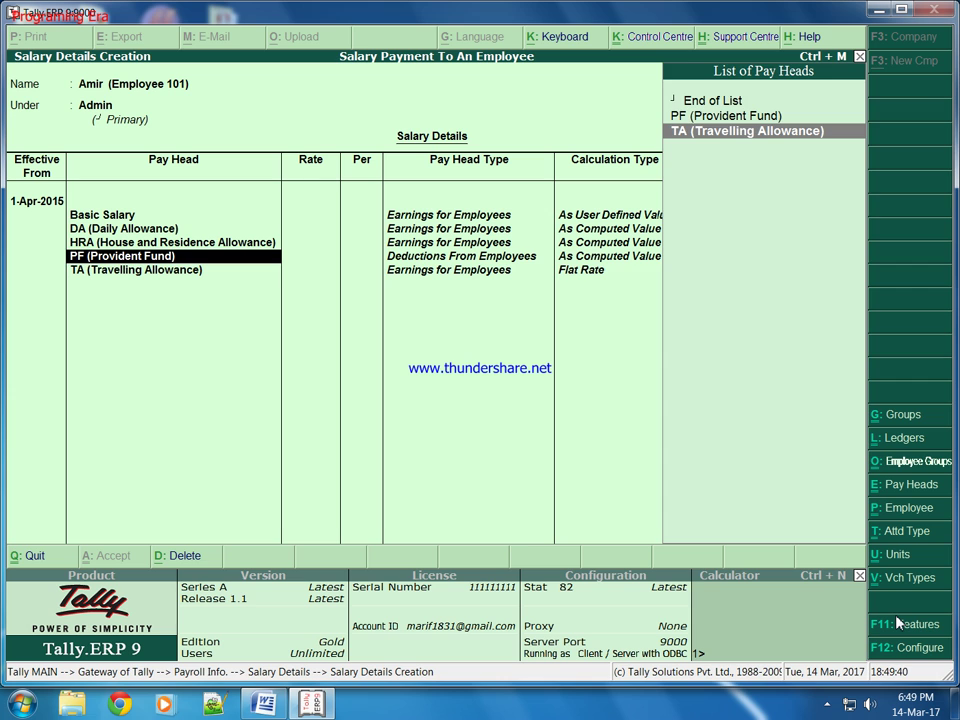
{"action": "key", "text": "Return"}
{"action": "key", "text": "Return"}
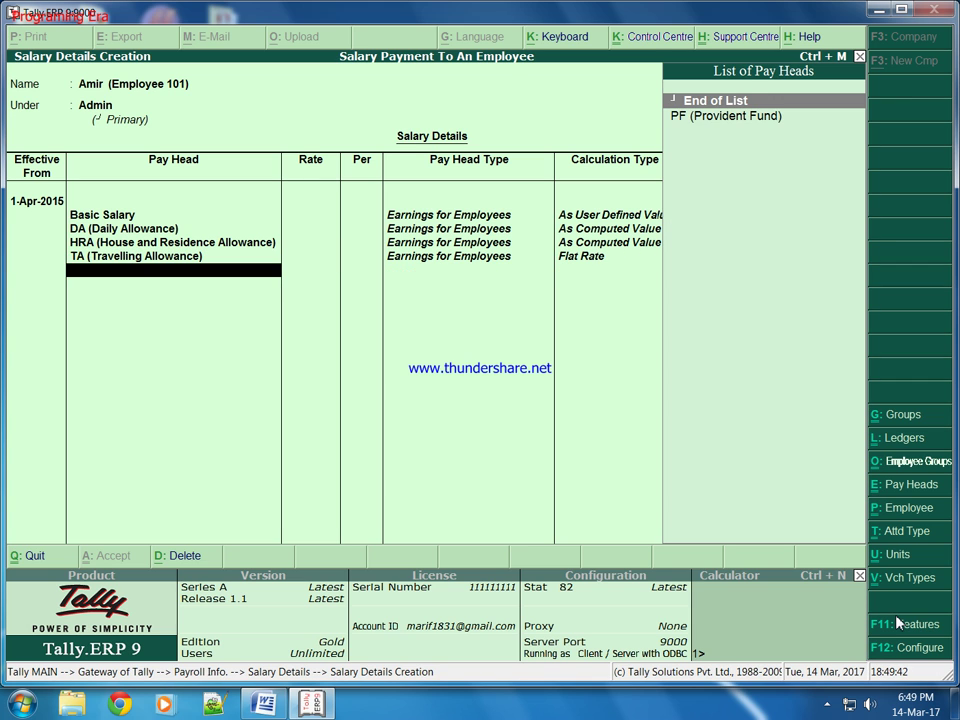
{"action": "key", "text": "Down"}
{"action": "key", "text": "Return"}
{"action": "key", "text": "Return"}
{"action": "key", "text": "Return"}
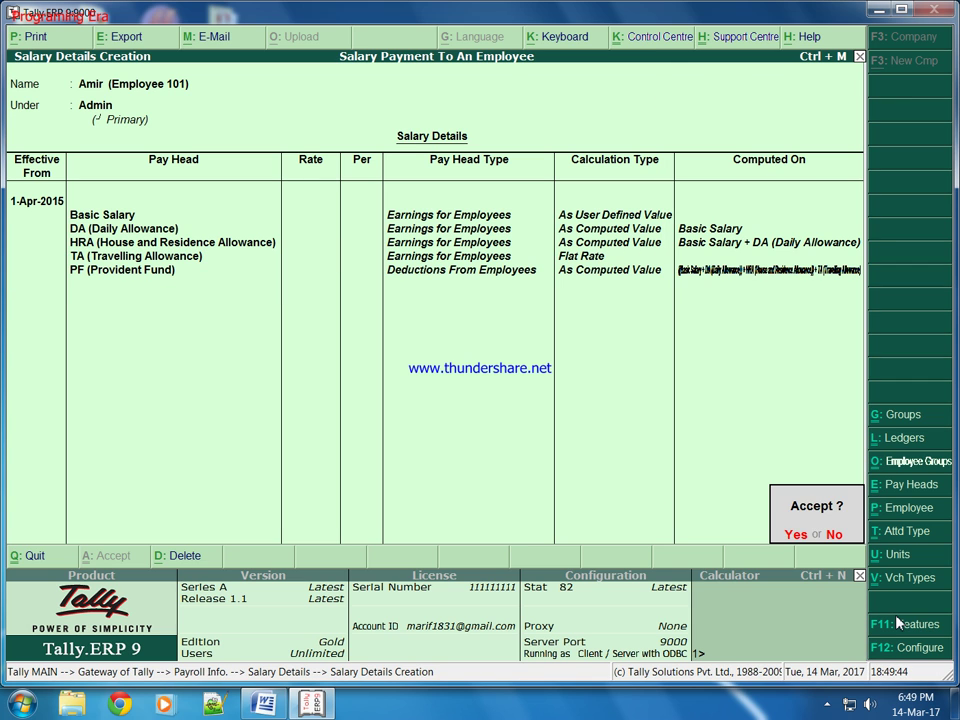
{"action": "key", "text": "Return"}
Return to Gateway of Tally and open a new payroll voucher.
{"action": "key", "text": "Escape"}
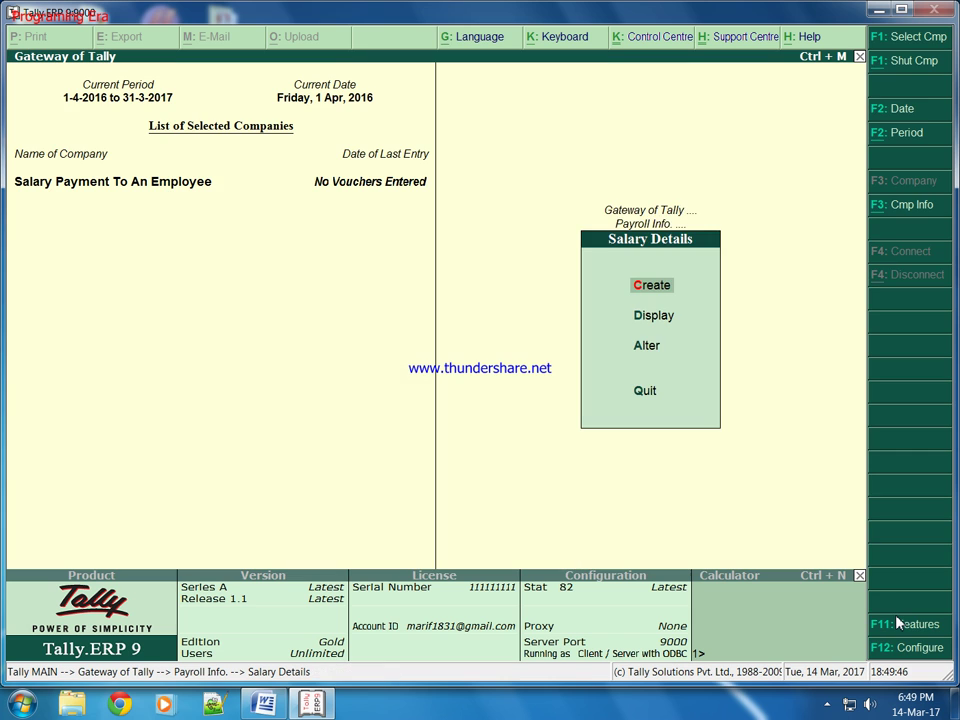
{"action": "key", "text": "Escape"}
{"action": "key", "text": "Escape"}
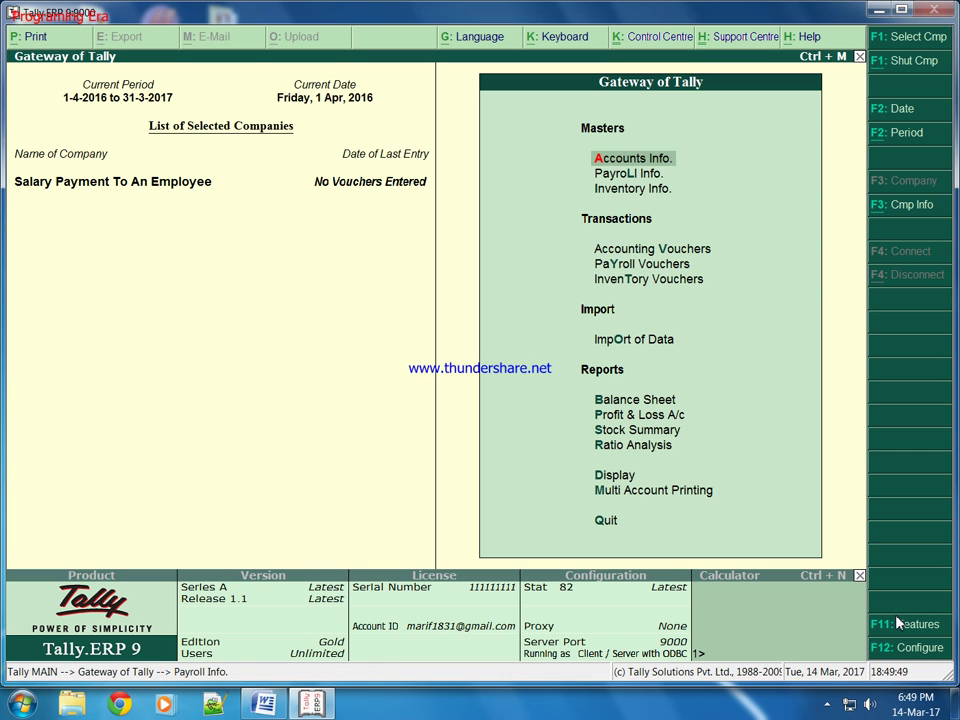
{"action": "key", "text": "Down"}
{"action": "key", "text": "Down"}
{"action": "key", "text": "Down"}
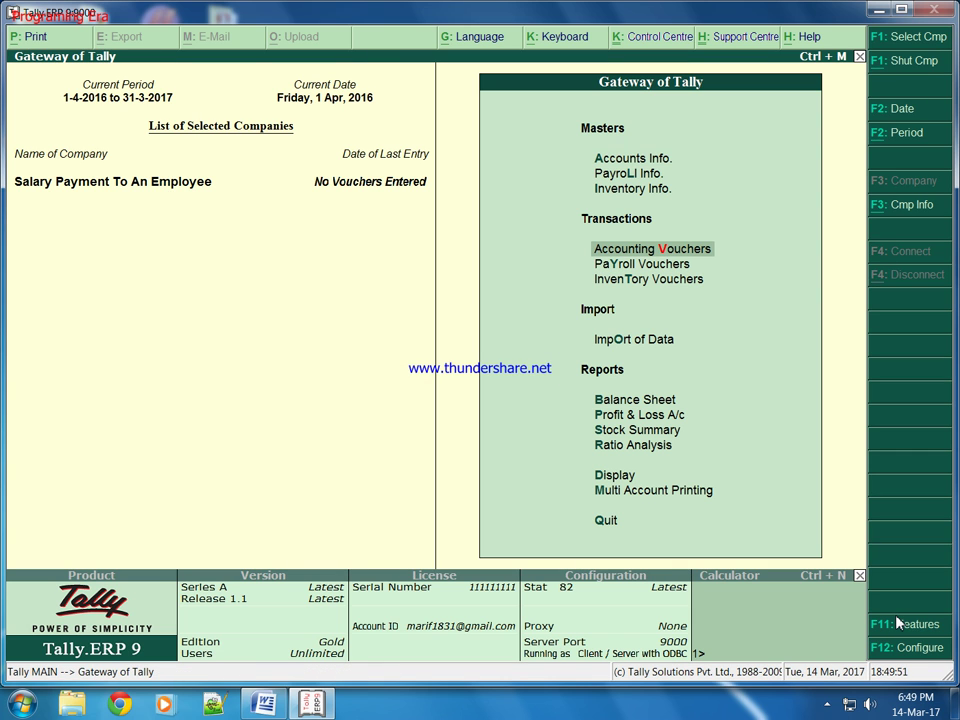
{"action": "key", "text": "Down"}
{"action": "key", "text": "Return"}
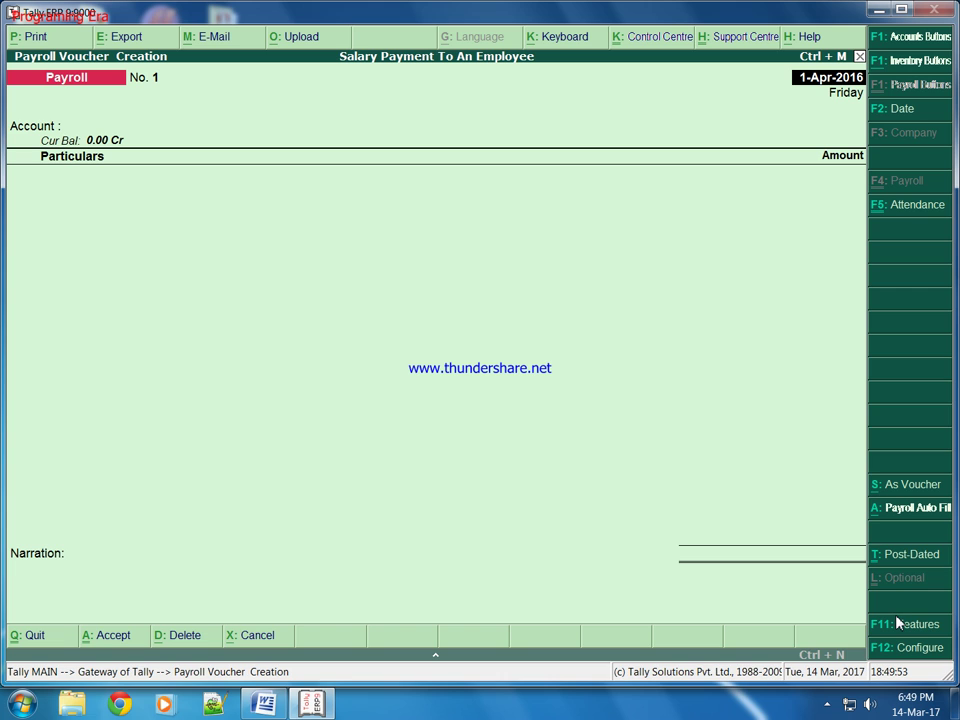
Auto-fill the voucher for 1-4-2016 to 30-4-2016, group Admin, ledger Cash.
{"action": "left_click", "coordinate": [897, 512]}
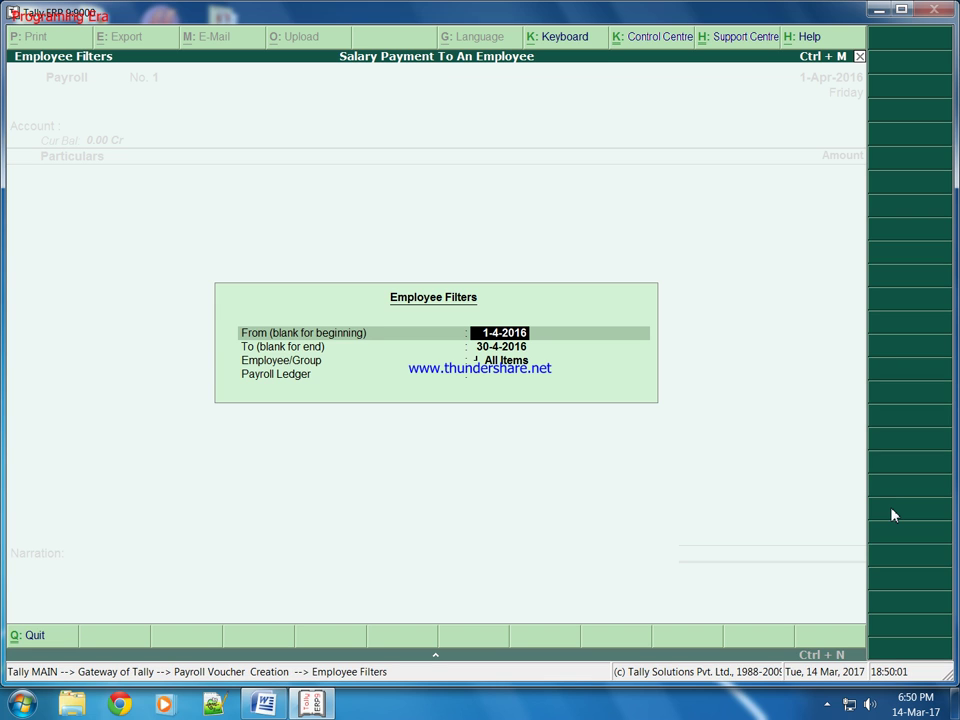
{"action": "key", "text": "Return"}
{"action": "key", "text": "Return"}
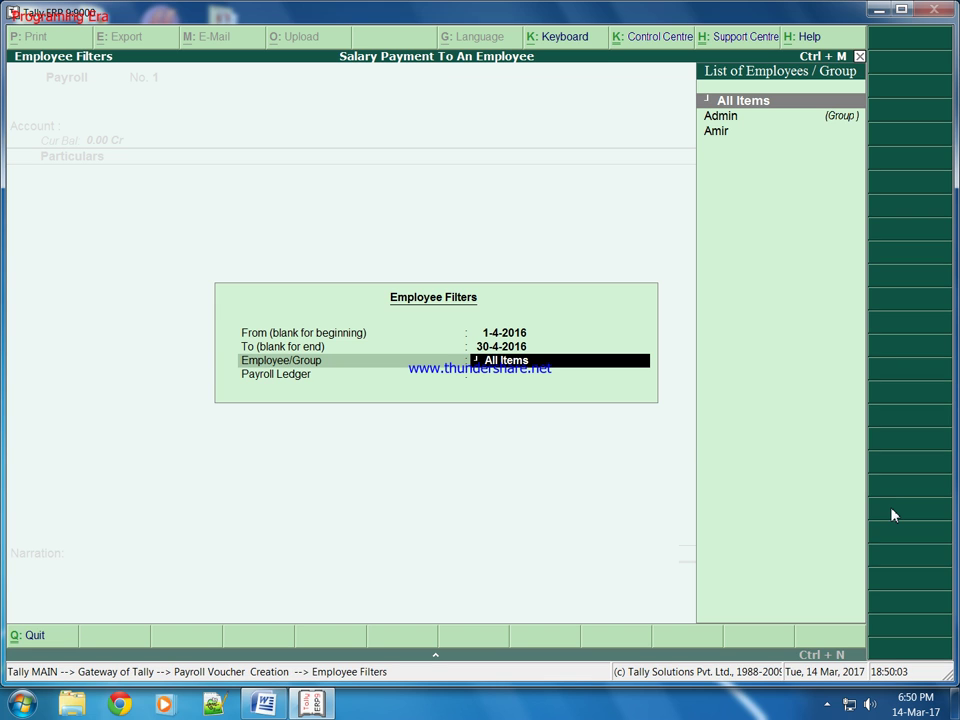
{"action": "key", "text": "Down"}
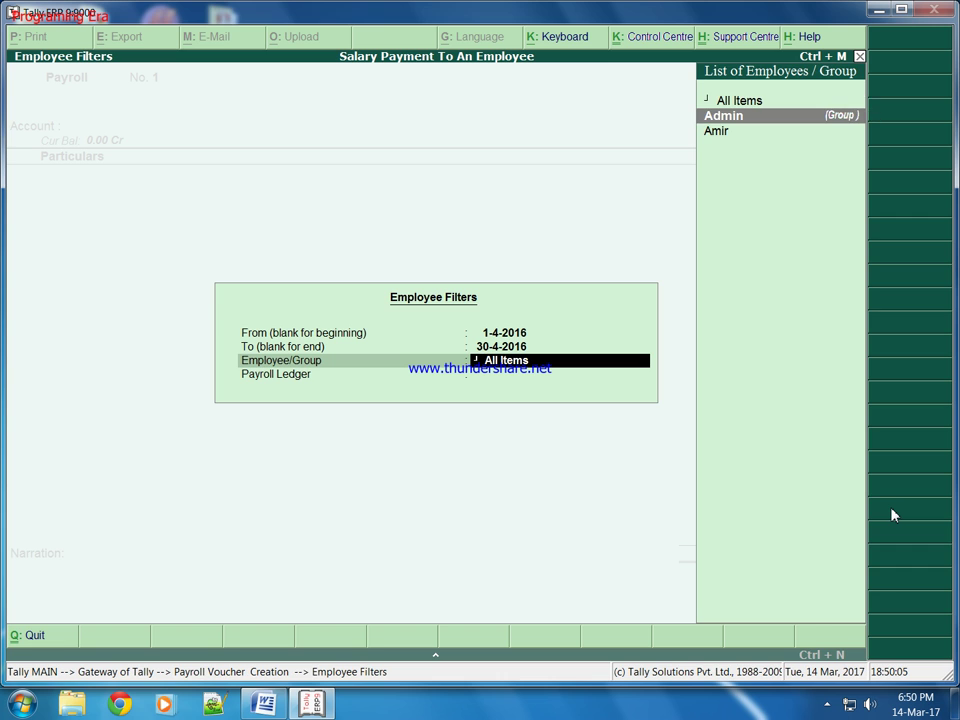
{"action": "key", "text": "Return"}
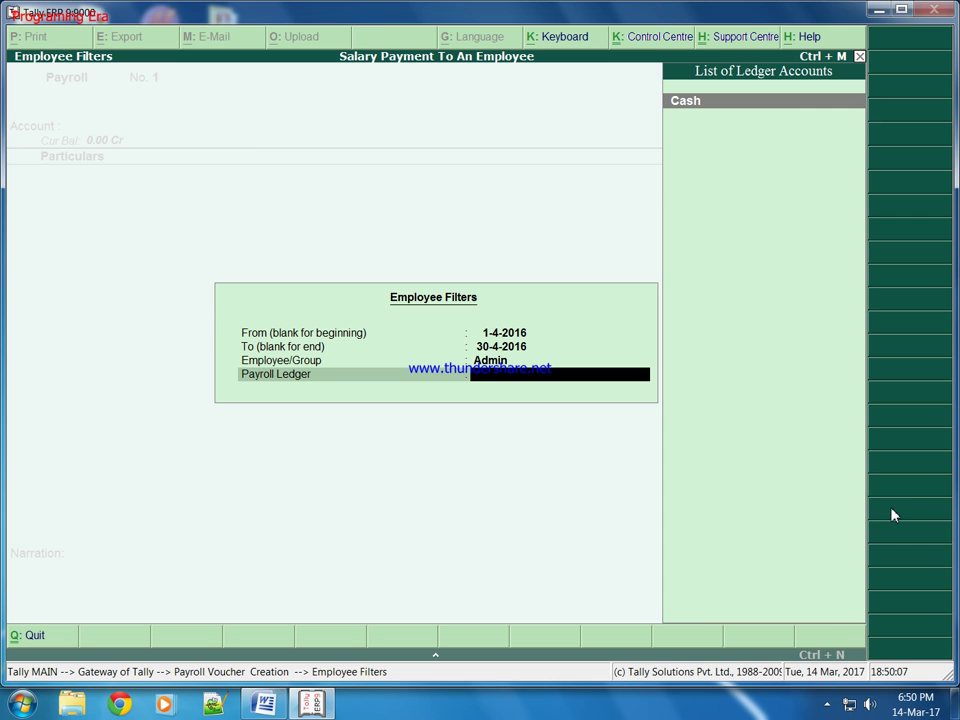
{"action": "key", "text": "Return"}
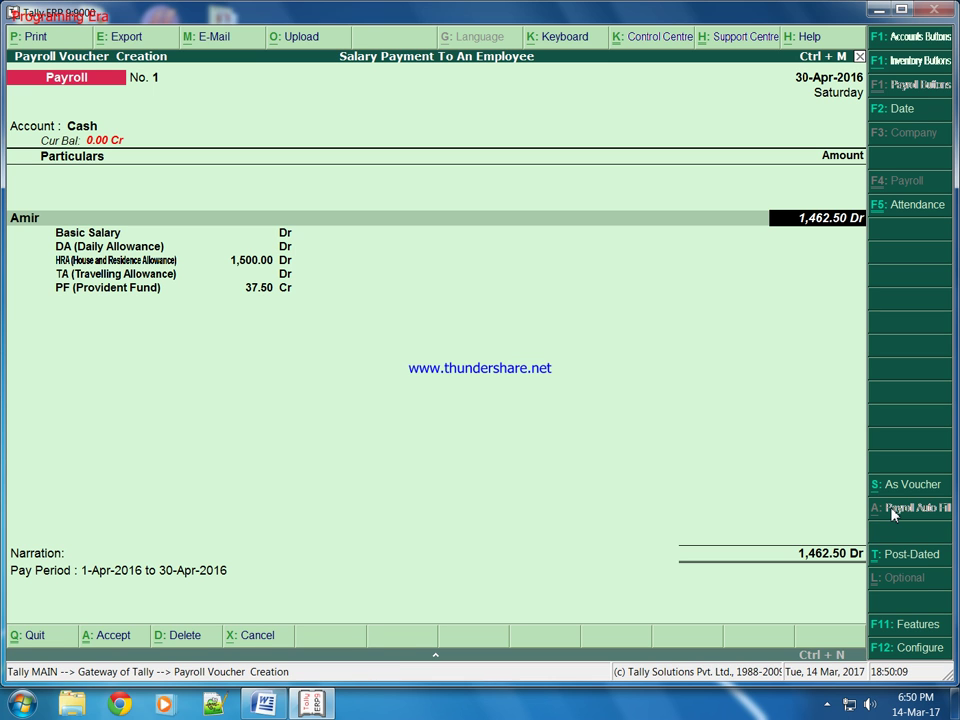
Enter 5000 as the employee's Basic Salary and review the 7,312.50 total.
{"action": "key", "text": "Return"}
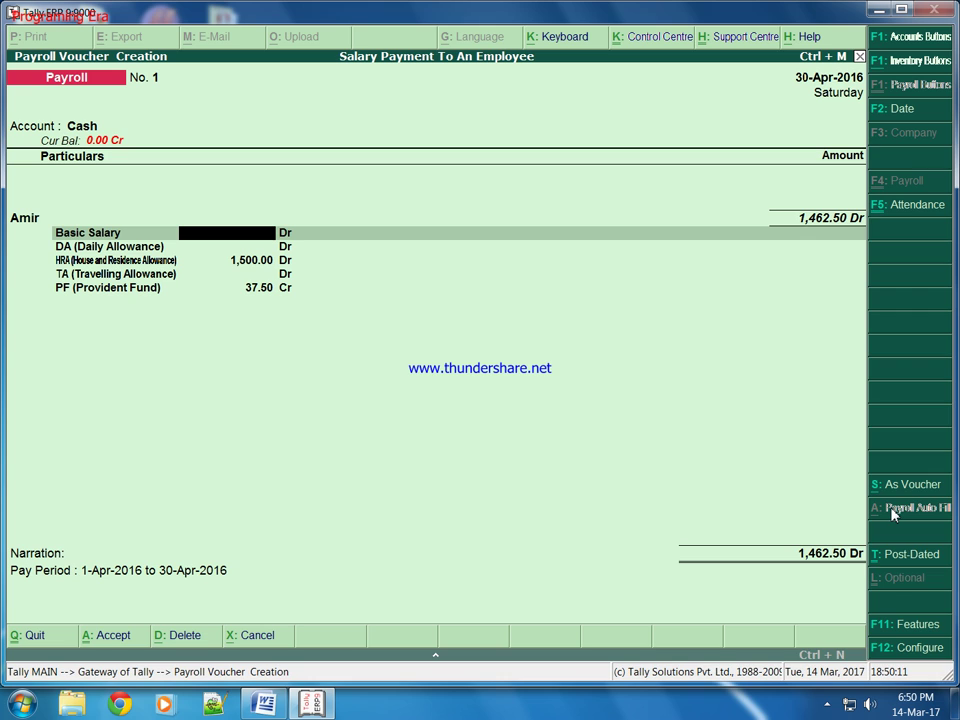
{"action": "type", "text": "5000"}
{"action": "key", "text": "Return"}
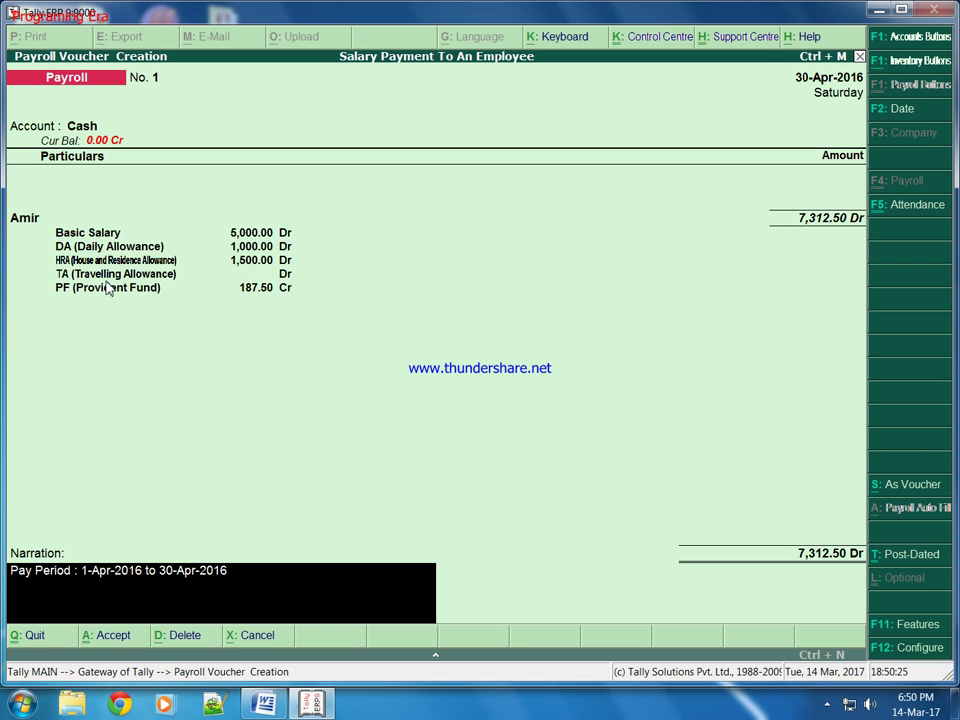
{"action": "key", "text": "Up"}
{"action": "key", "text": "Up"}
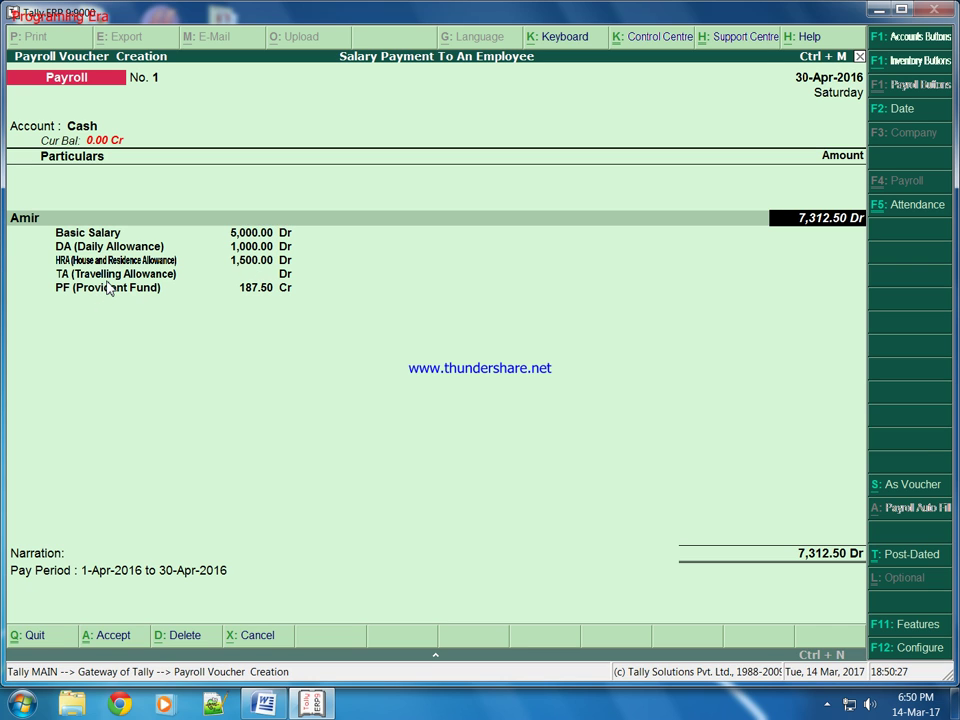
{"action": "key", "text": "Down"}
{"action": "key", "text": "Up"}
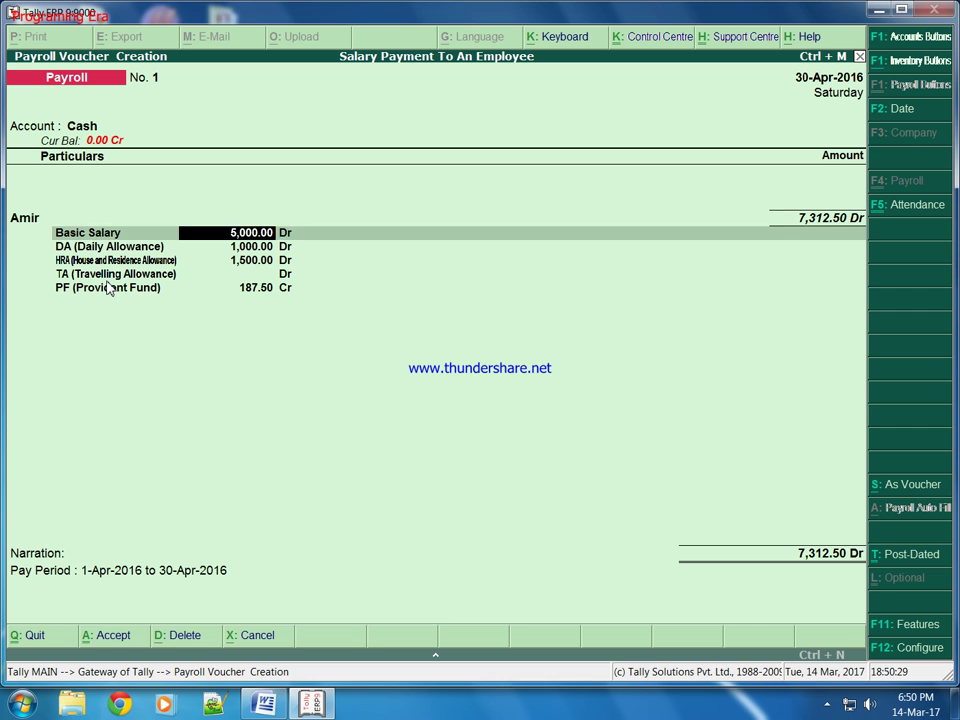
{"action": "key", "text": "Up"}
{"action": "key", "text": "Down"}
{"action": "key", "text": "Down"}
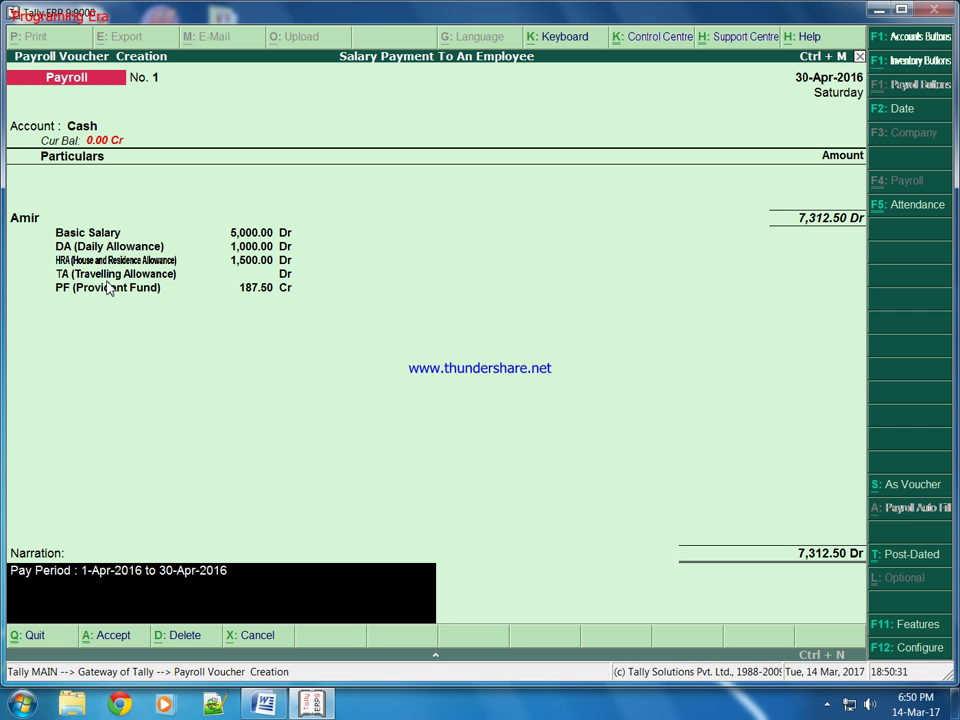
Discard the voucher and open the employee's salary details for alteration.
{"action": "key", "text": "Escape"}
{"action": "key", "text": "Escape"}
{"action": "key", "text": "y"}
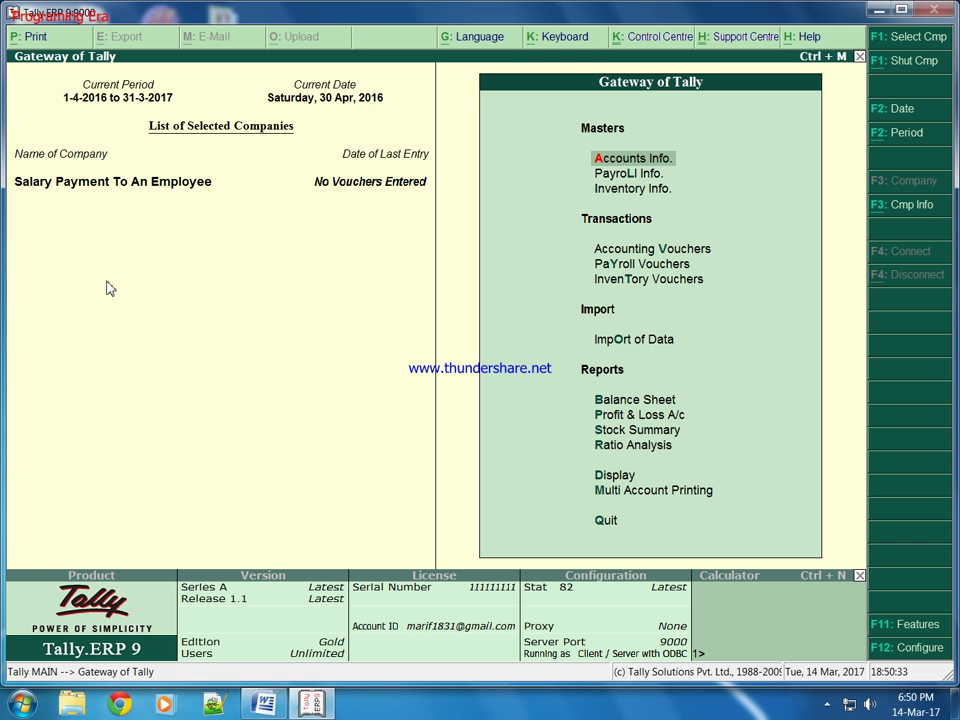
{"action": "key", "text": "Down"}
{"action": "key", "text": "Return"}
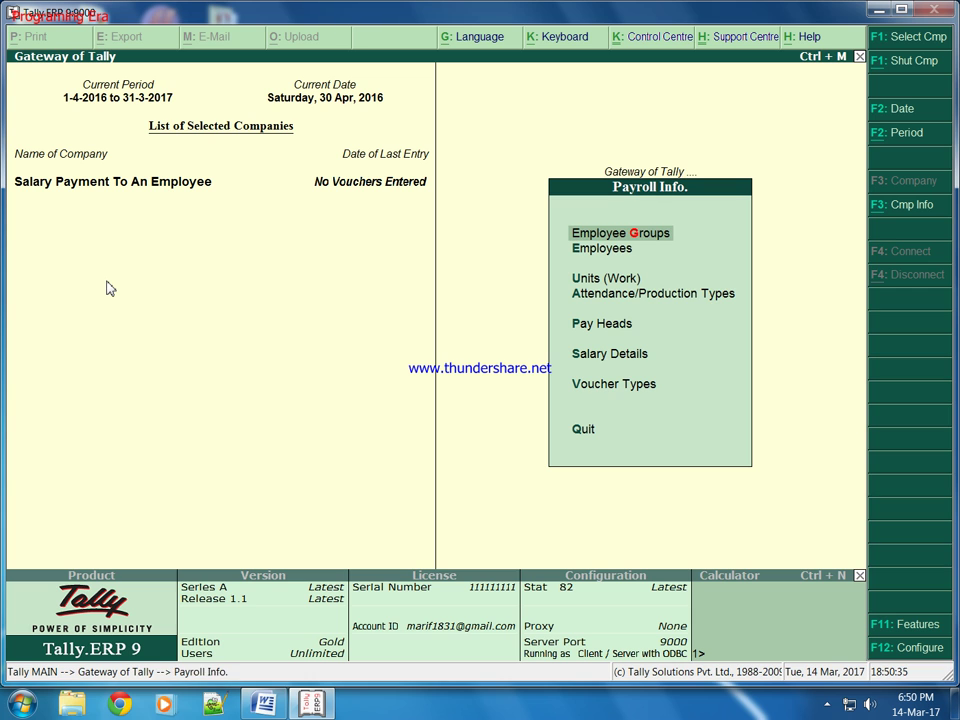
{"action": "key", "text": "Down"}
{"action": "key", "text": "Down"}
{"action": "key", "text": "Down"}
{"action": "key", "text": "Down"}
{"action": "key", "text": "Down"}
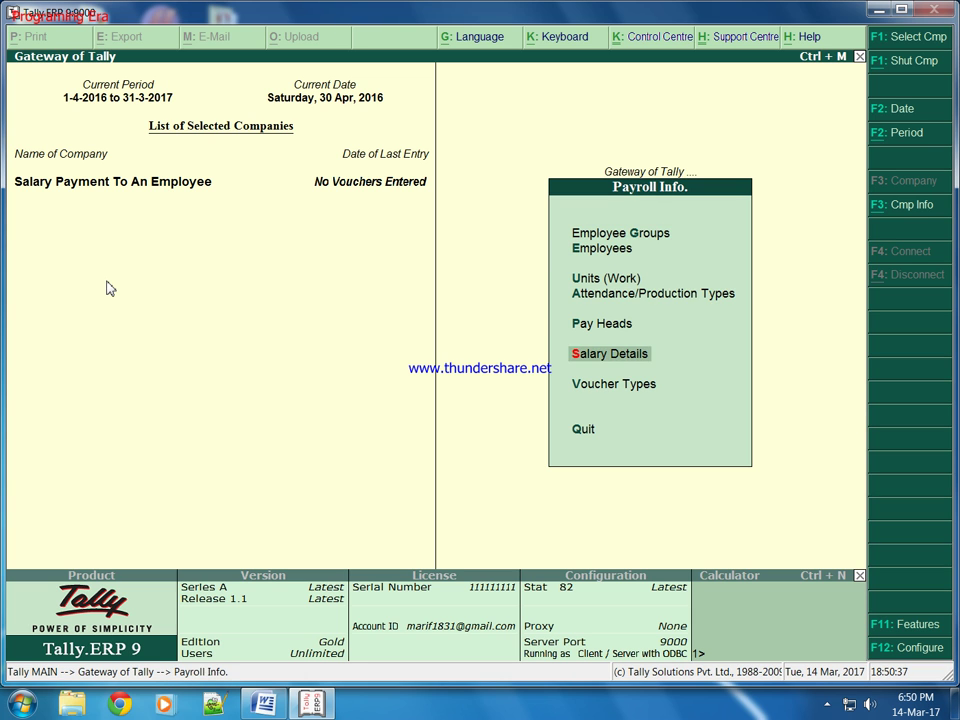
{"action": "key", "text": "Return"}
{"action": "key", "text": "Down"}
{"action": "key", "text": "Down"}
{"action": "key", "text": "Return"}
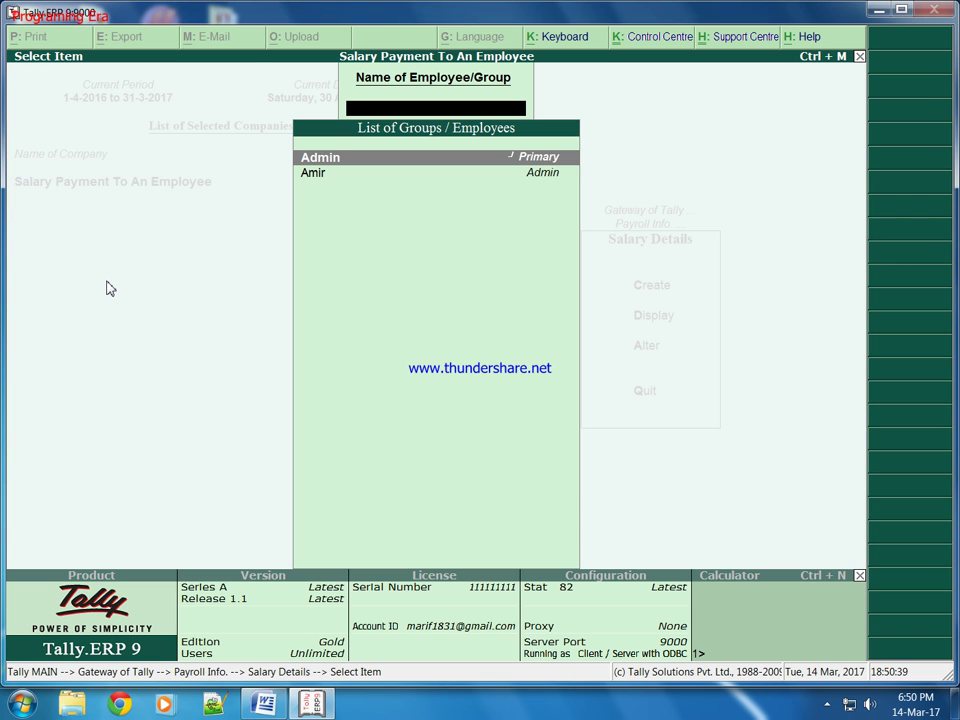
{"action": "key", "text": "Down"}
{"action": "key", "text": "Return"}
Set the TA rate to 500 per month, accept, and back out.
{"action": "key", "text": "Return"}
{"action": "key", "text": "Return"}
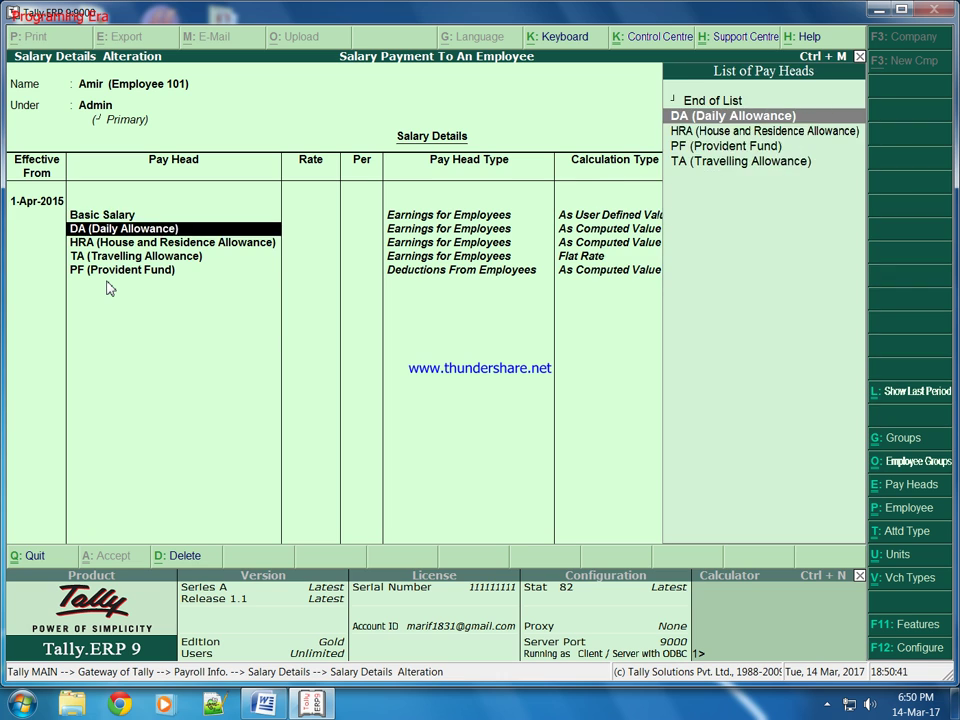
{"action": "key", "text": "Return"}
{"action": "key", "text": "Return"}
{"action": "key", "text": "Return"}
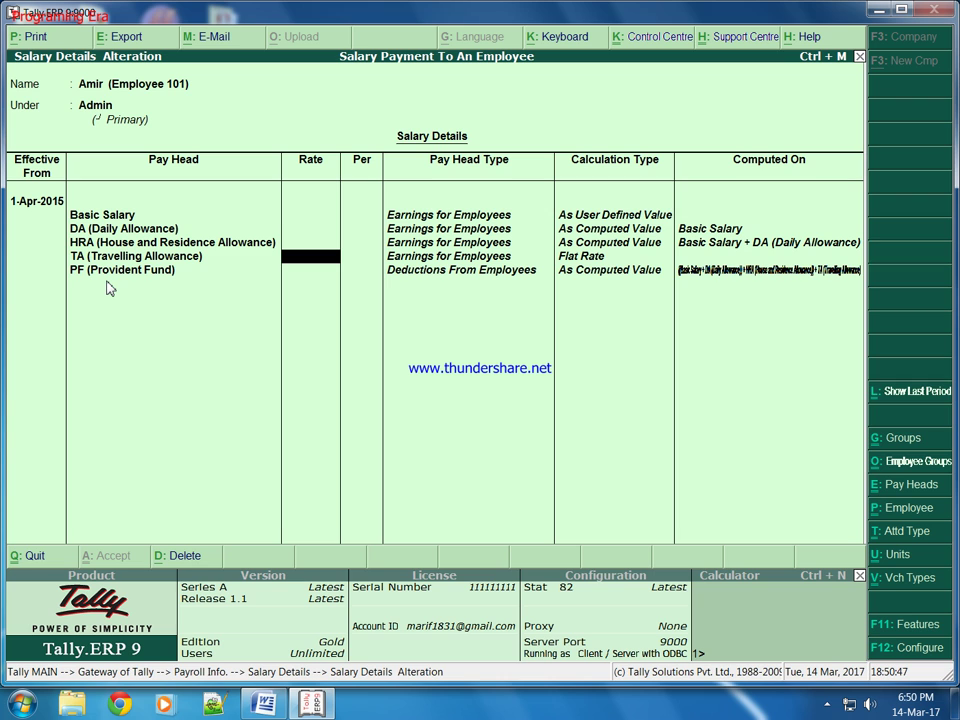
{"action": "type", "text": "500"}
{"action": "key", "text": "Return"}
{"action": "key", "text": "Return"}
{"action": "key", "text": "Return"}
{"action": "key", "text": "Return"}
{"action": "key", "text": "Return"}
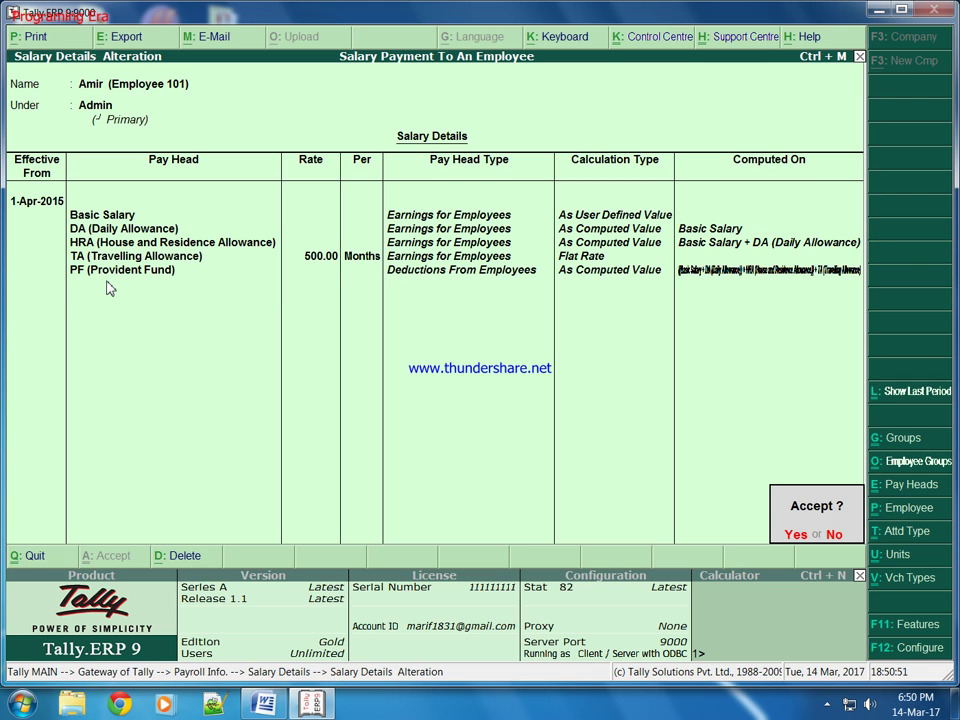
{"action": "key", "text": "Return"}
{"action": "key", "text": "Escape"}
{"action": "key", "text": "Escape"}
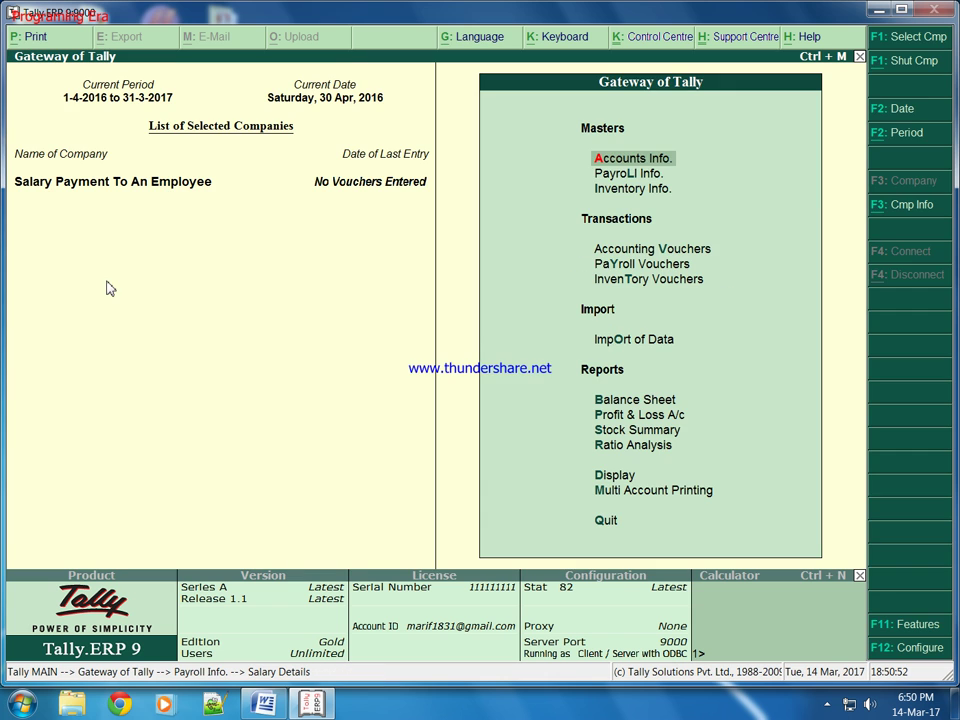
Auto-fill a payroll voucher for April 2016 for the employee, paid from Cash.
{"action": "key", "text": "Down"}
{"action": "key", "text": "Down"}
{"action": "key", "text": "Down"}
{"action": "key", "text": "Down"}
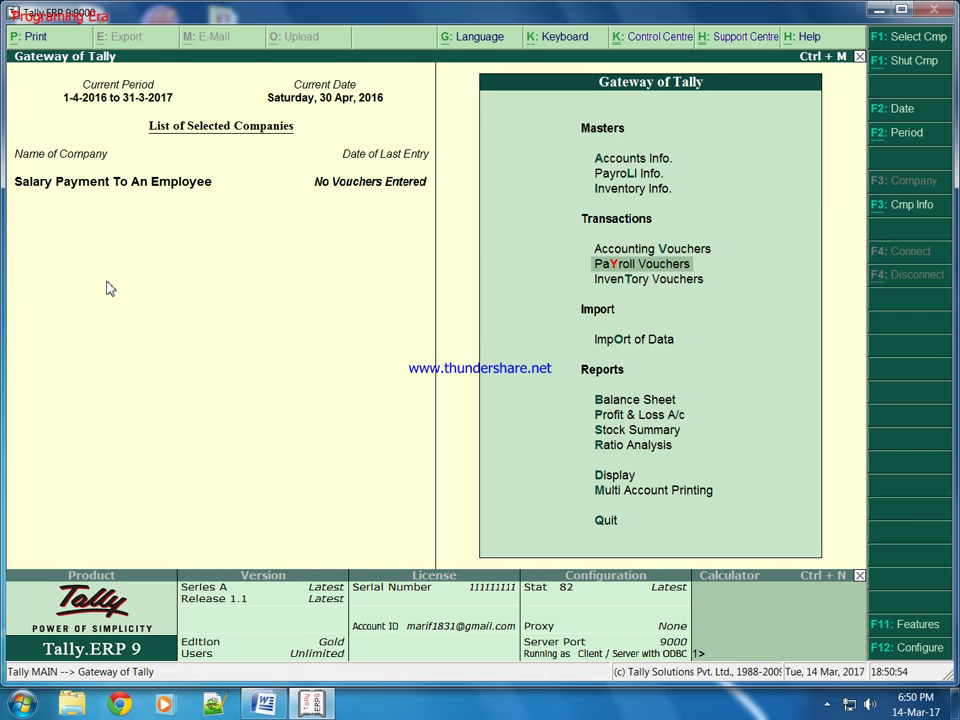
{"action": "key", "text": "Return"}
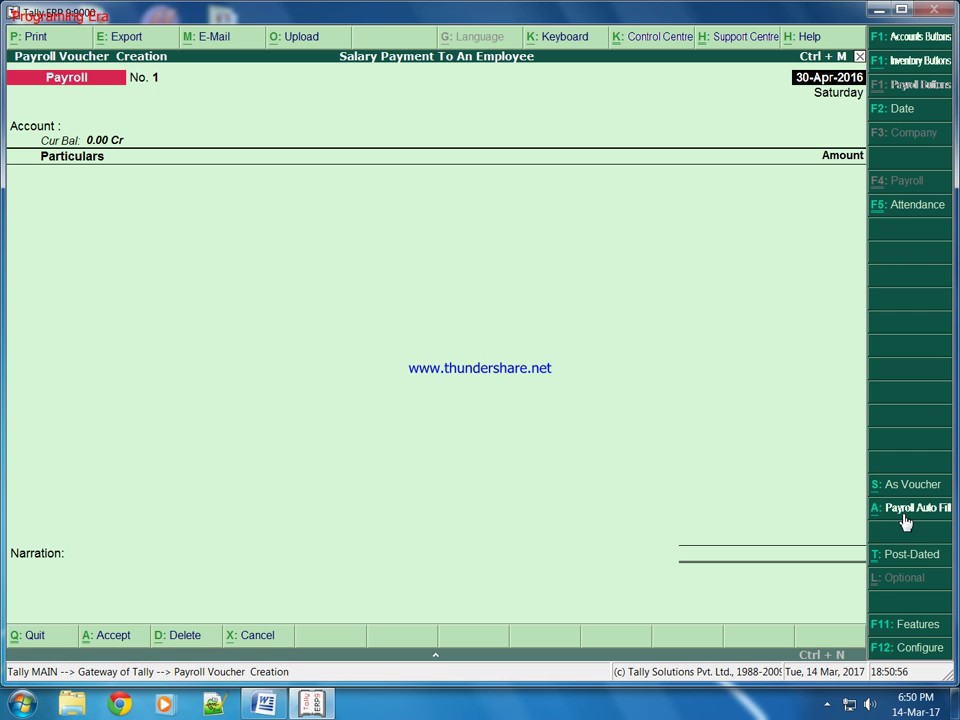
{"action": "left_click", "coordinate": [912, 514]}
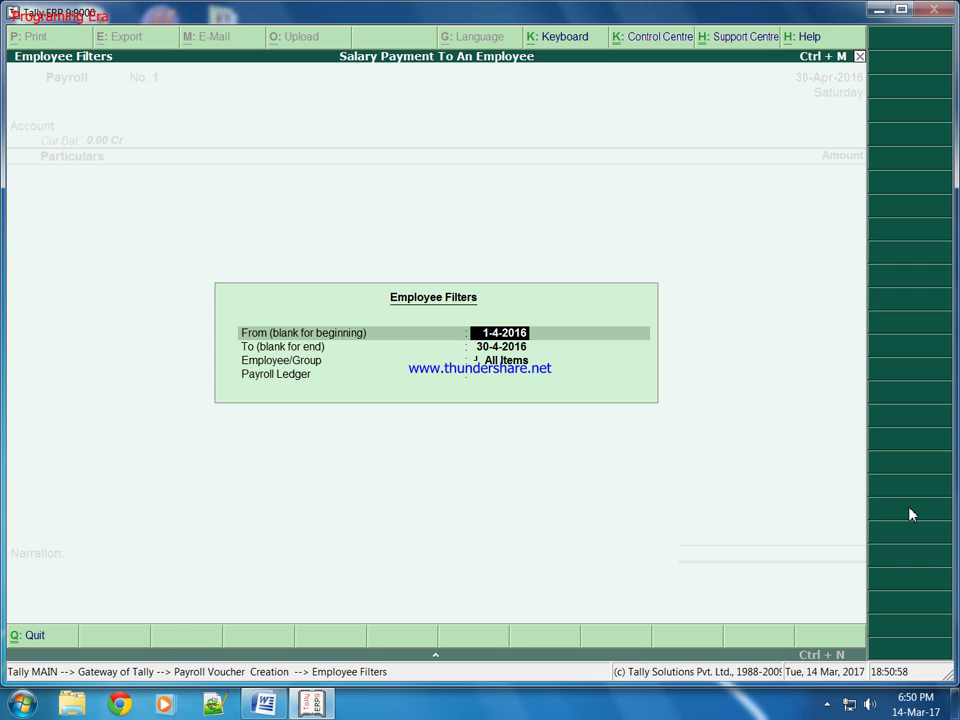
{"action": "key", "text": "Return"}
{"action": "key", "text": "Return"}
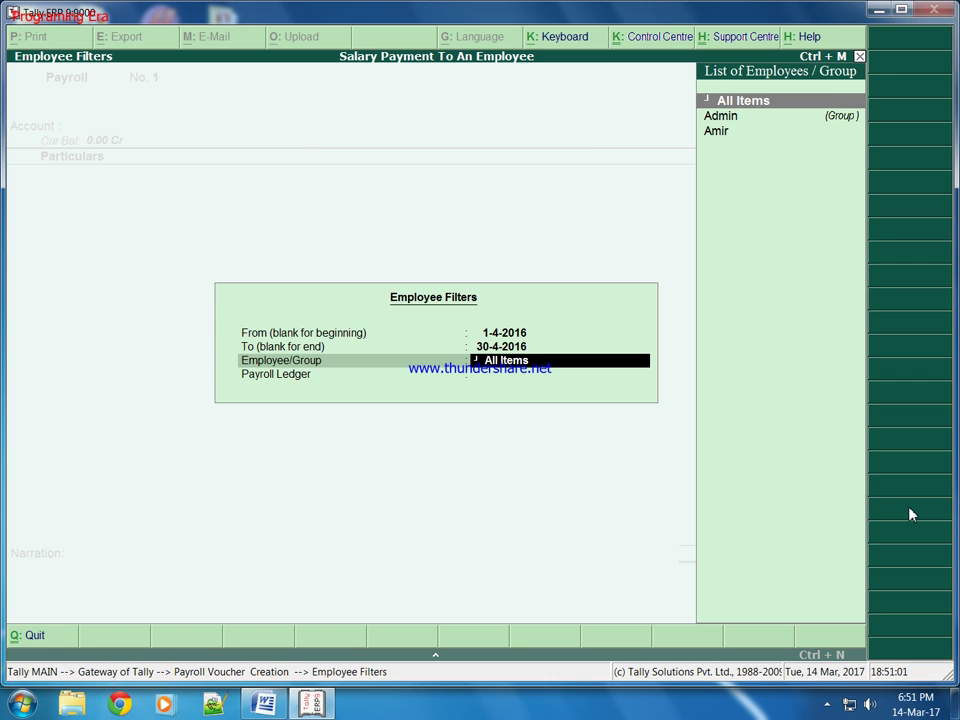
{"action": "key", "text": "Down"}
{"action": "key", "text": "Down"}
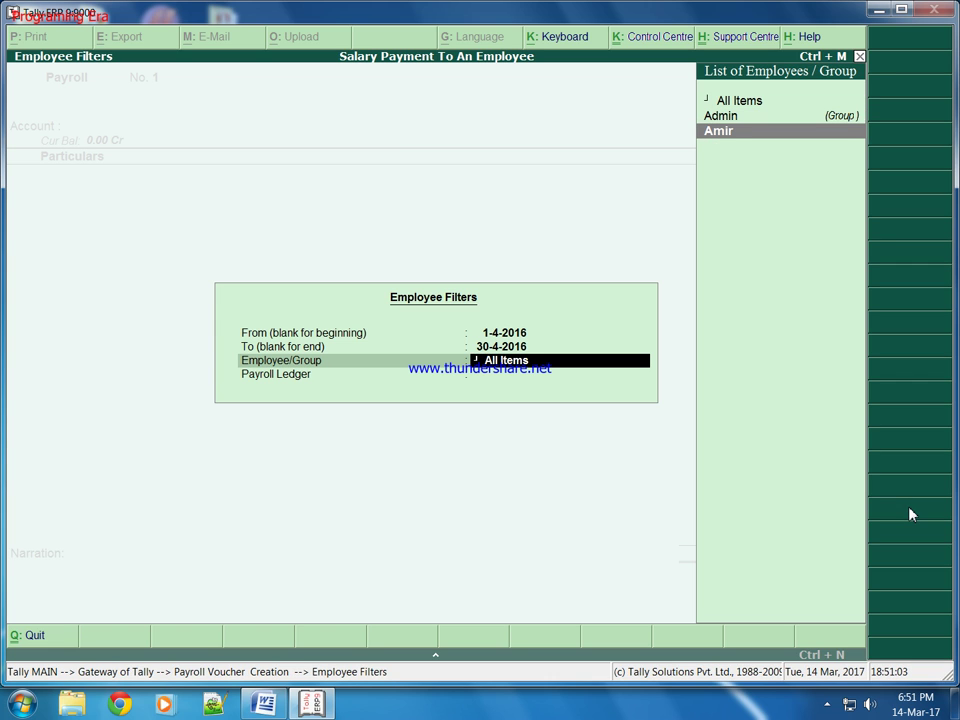
{"action": "key", "text": "Up"}
{"action": "key", "text": "Down"}
{"action": "key", "text": "Return"}
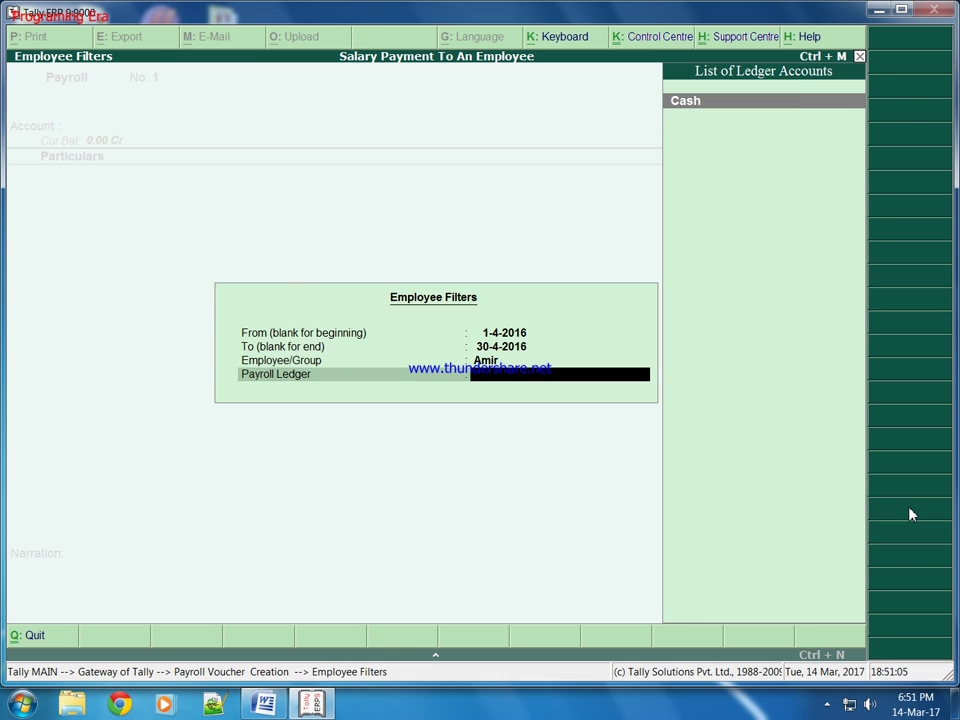
{"action": "key", "text": "Return"}
Enter 5000 as Basic Salary and save the 7,800.00 voucher.
{"action": "key", "text": "Return"}
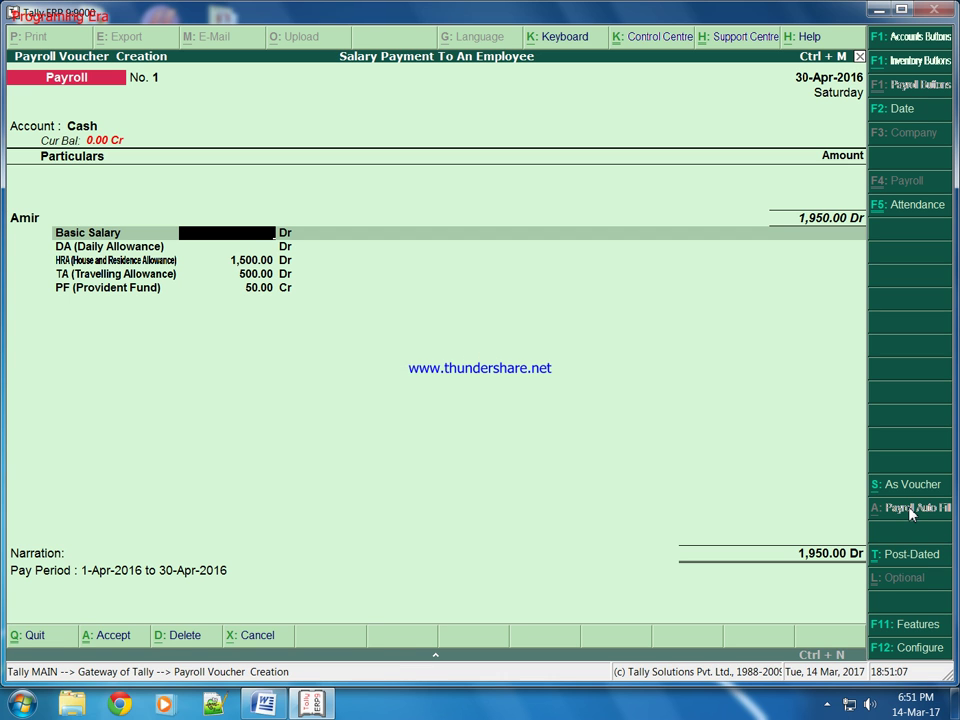
{"action": "type", "text": "5000"}
{"action": "key", "text": "Return"}
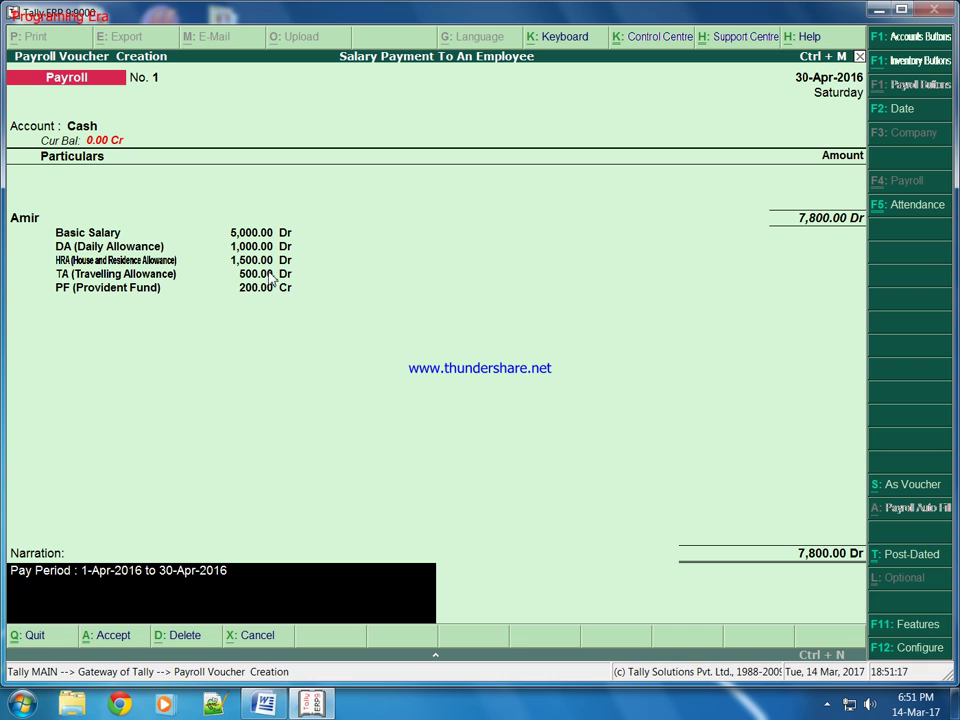
{"action": "key", "text": "Return"}
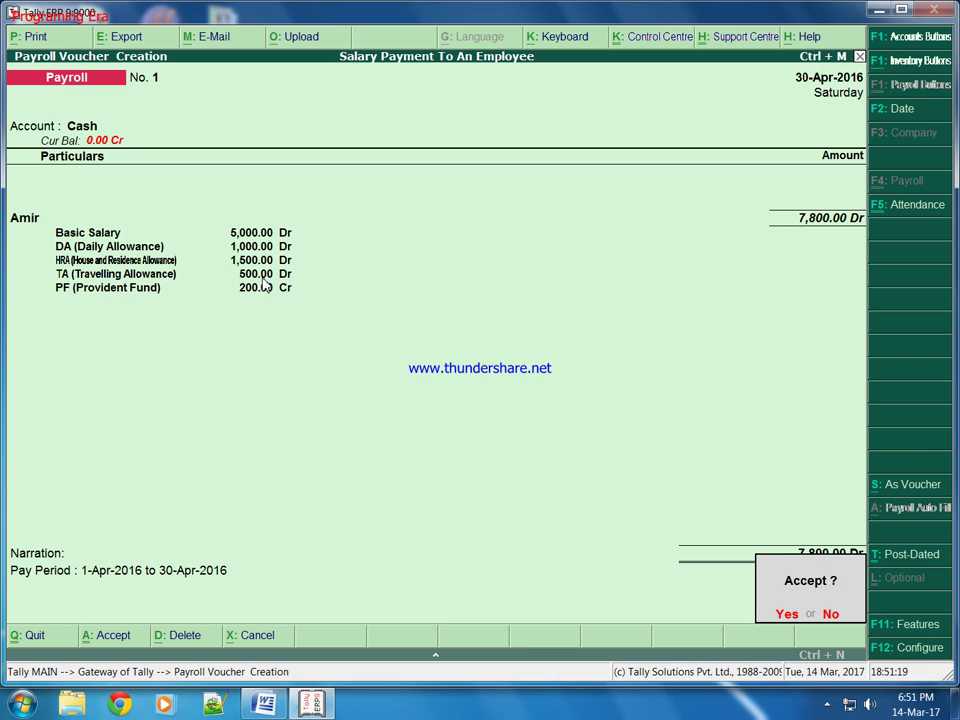
{"action": "key", "text": "Return"}
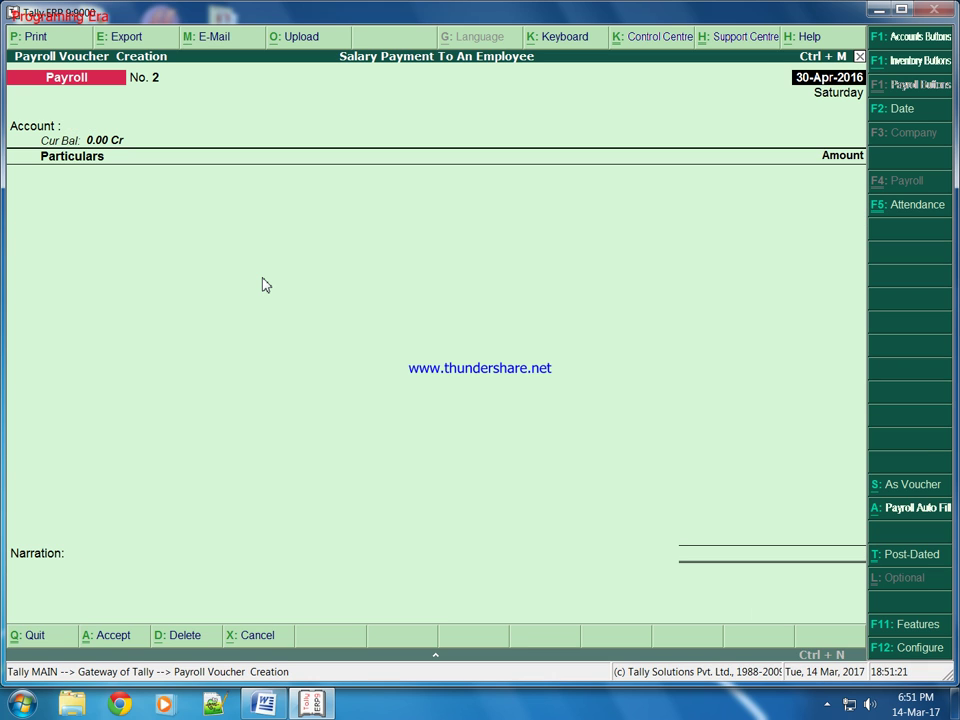
Quit voucher entry and open Display > Payroll Reports > Statements of Payroll > Payslip.
{"action": "key", "text": "Escape"}
{"action": "key", "text": "Return"}
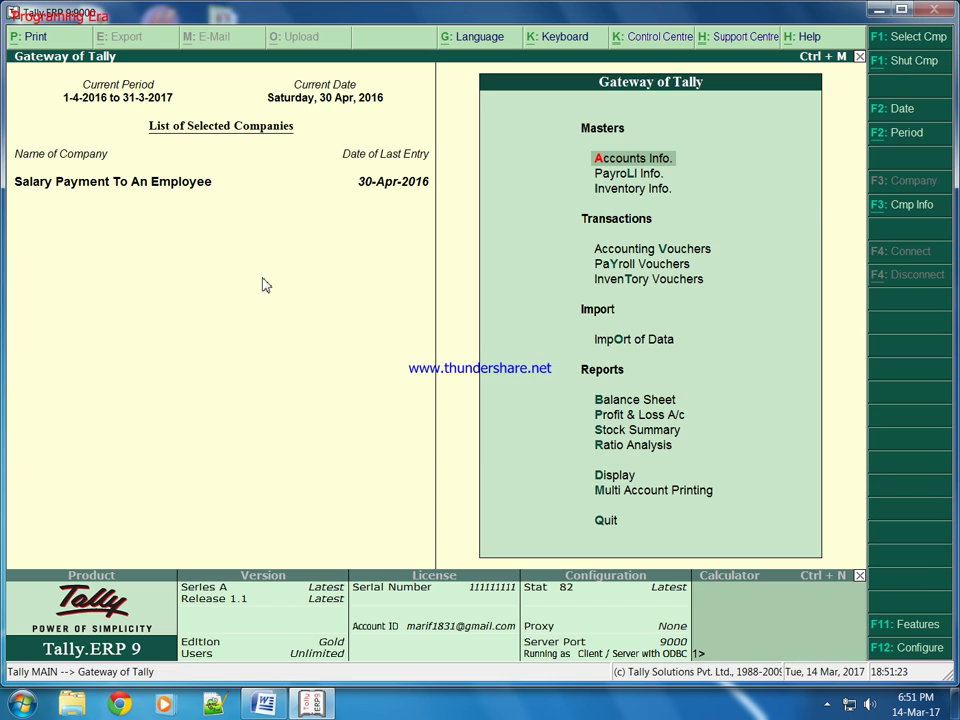
{"action": "key", "text": "Down"}
{"action": "key", "text": "Down"}
{"action": "key", "text": "Down"}
{"action": "key", "text": "Down"}
{"action": "key", "text": "Down"}
{"action": "key", "text": "Down"}
{"action": "key", "text": "Up"}
{"action": "key", "text": "Up"}
{"action": "key", "text": "Up"}
{"action": "key", "text": "Up"}
{"action": "key", "text": "Up"}
{"action": "key", "text": "Up"}
{"action": "key", "text": "Down"}
{"action": "key", "text": "Down"}
{"action": "key", "text": "Down"}
{"action": "key", "text": "Down"}
{"action": "key", "text": "Down"}
{"action": "key", "text": "Down"}
{"action": "key", "text": "Down"}
{"action": "key", "text": "Down"}
{"action": "key", "text": "Down"}
{"action": "key", "text": "Down"}
{"action": "key", "text": "Down"}
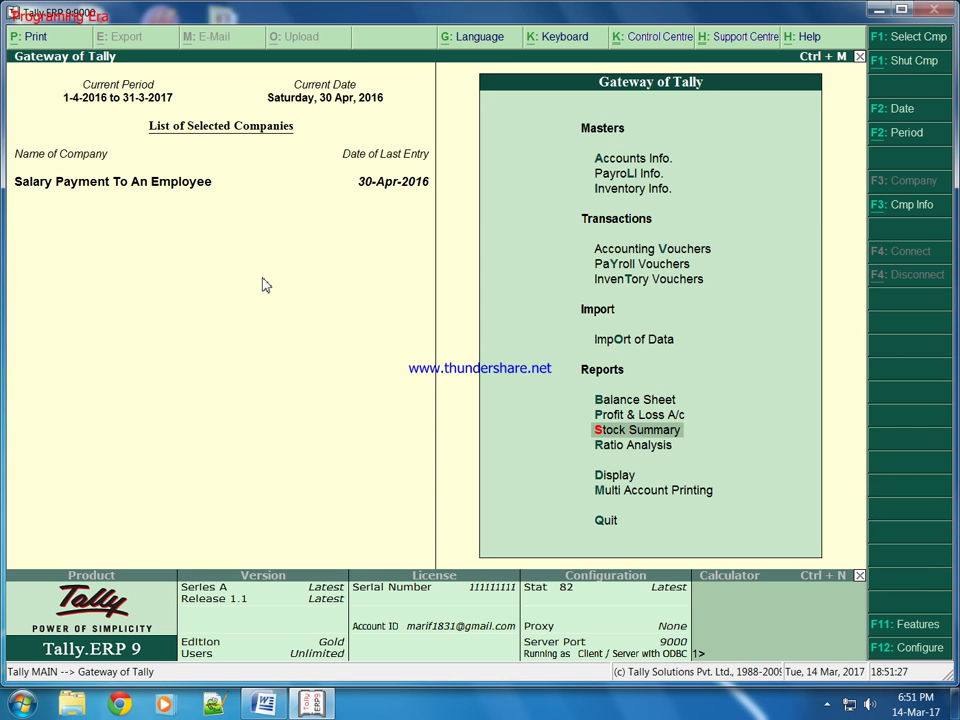
{"action": "key", "text": "Return"}
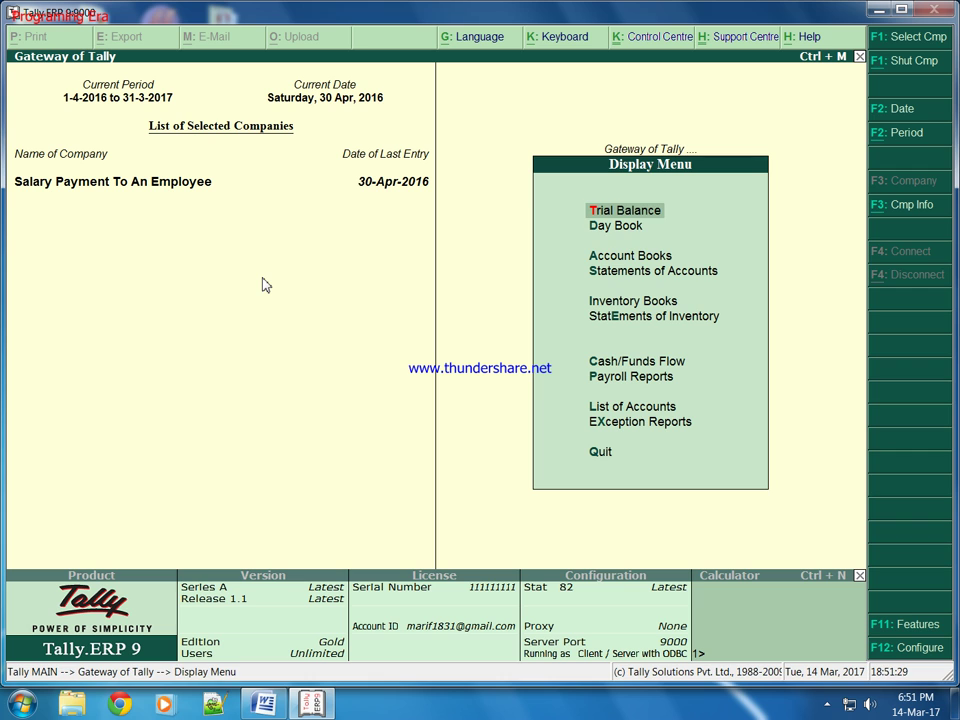
{"action": "key", "text": "Down"}
{"action": "key", "text": "Down"}
{"action": "key", "text": "Down"}
{"action": "key", "text": "Down"}
{"action": "key", "text": "Down"}
{"action": "key", "text": "Down"}
{"action": "key", "text": "Down"}
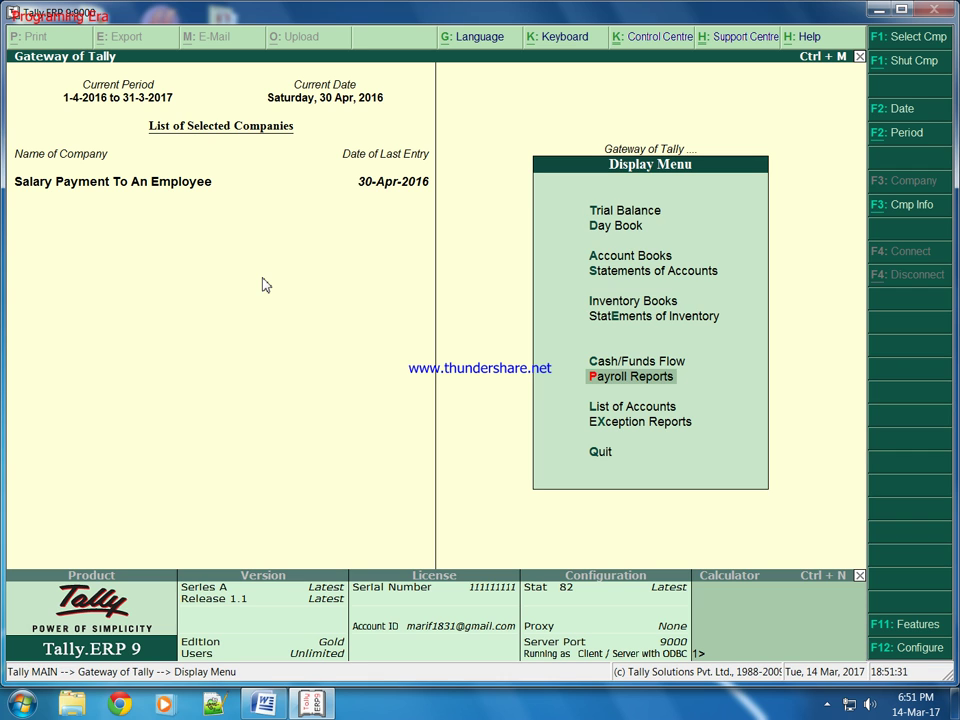
{"action": "key", "text": "Return"}
{"action": "key", "text": "Return"}
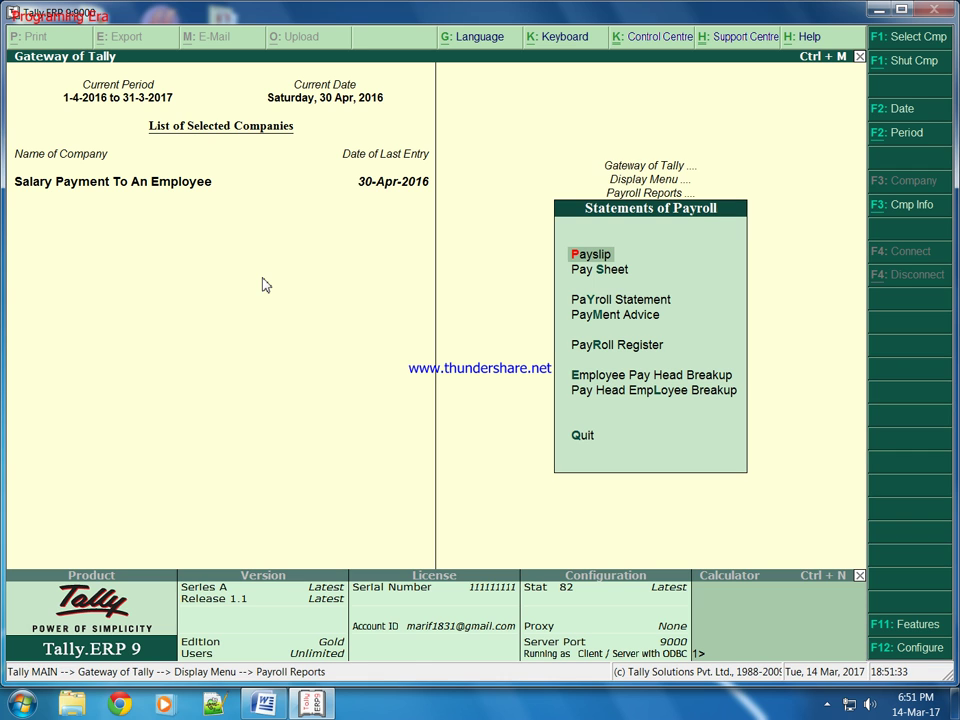
{"action": "key", "text": "Return"}
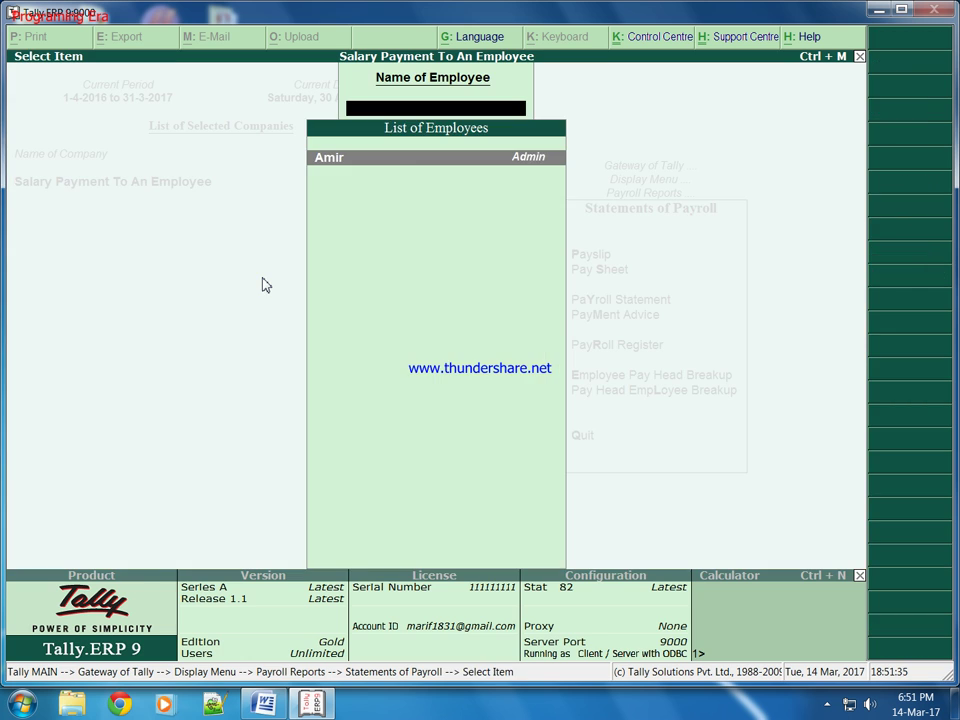
{"action": "key", "text": "Return"}
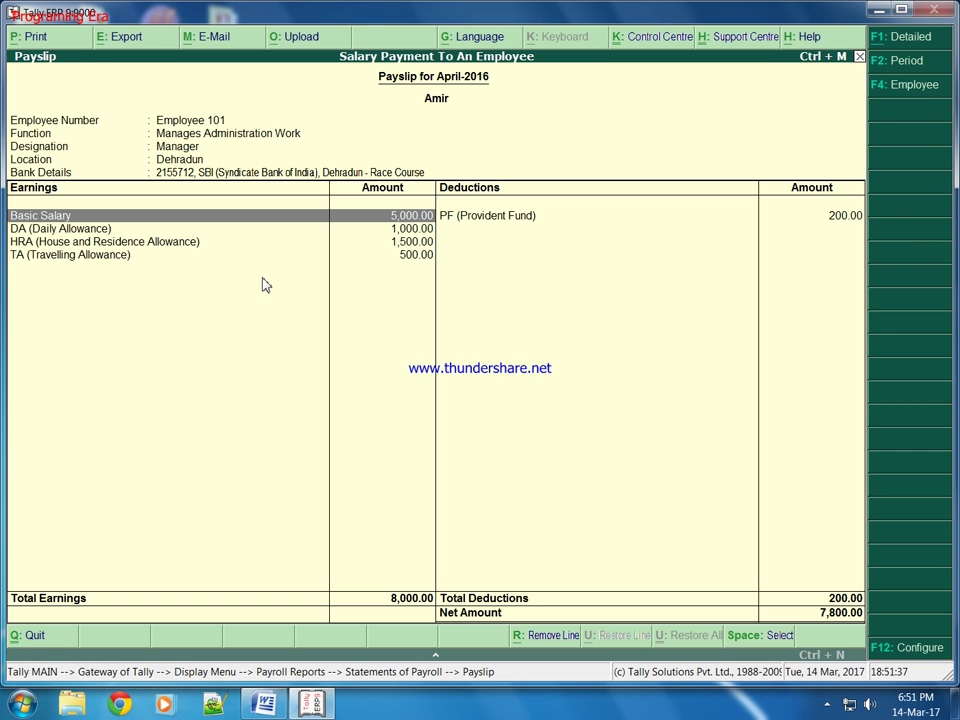
Print the April-2016 payslip to an XPS file named 'pay slip'.
{"action": "left_click", "coordinate": [35, 37]}
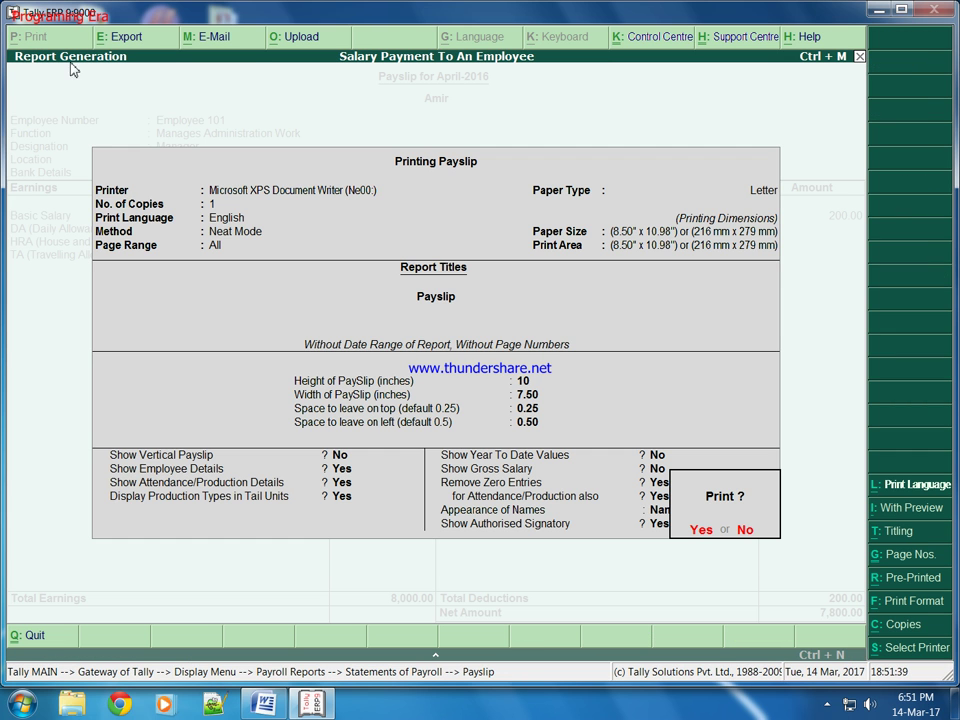
{"action": "key", "text": "Return"}
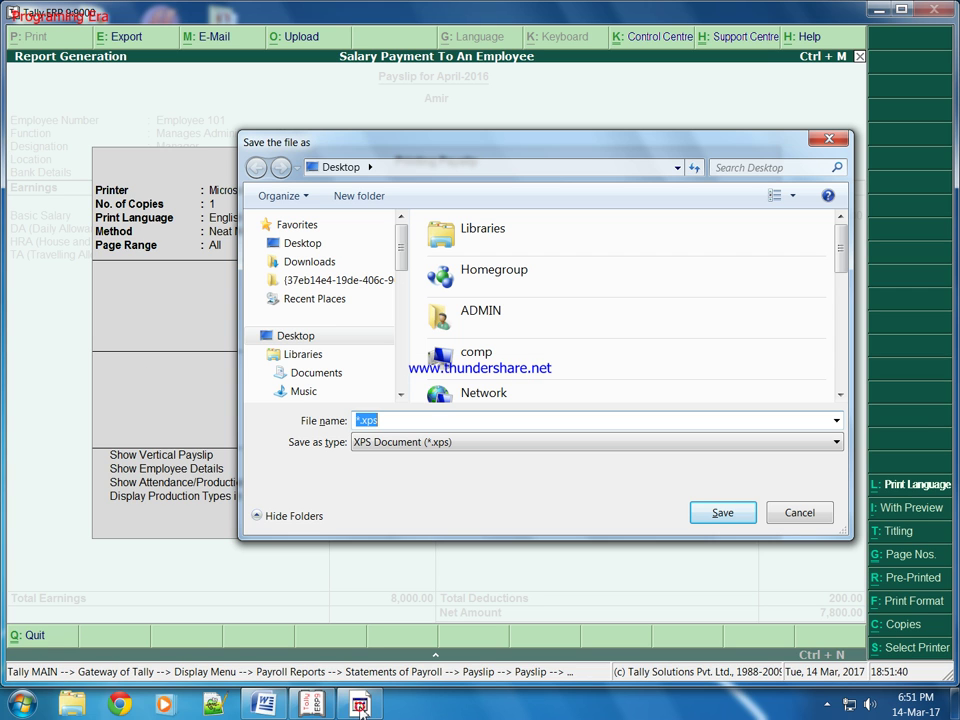
{"action": "type", "text": "ye"}
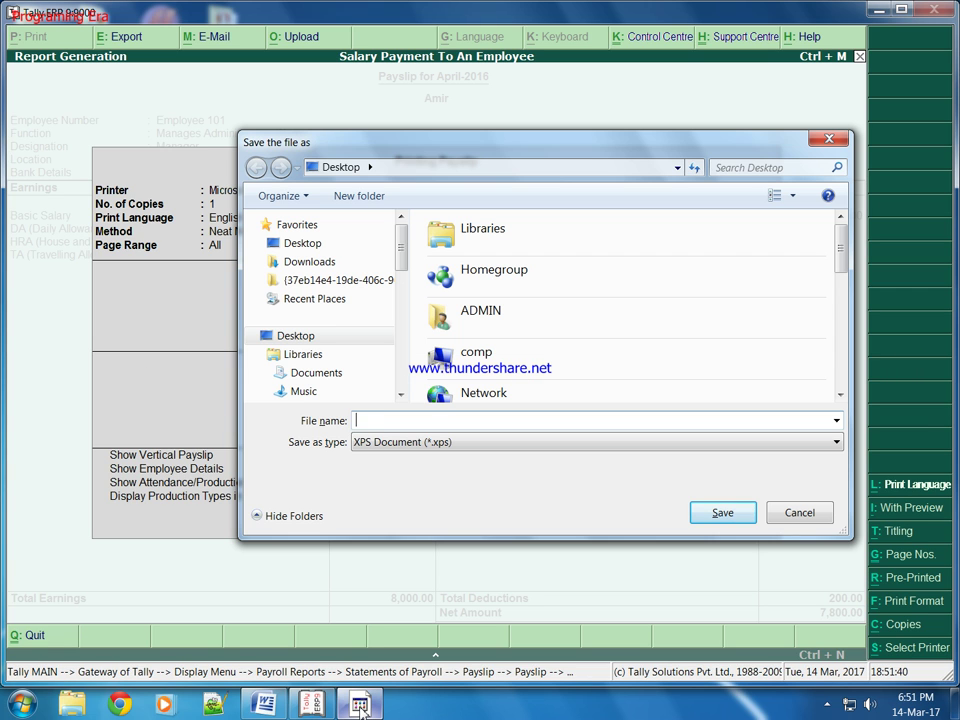
{"action": "type", "text": "pay slip"}
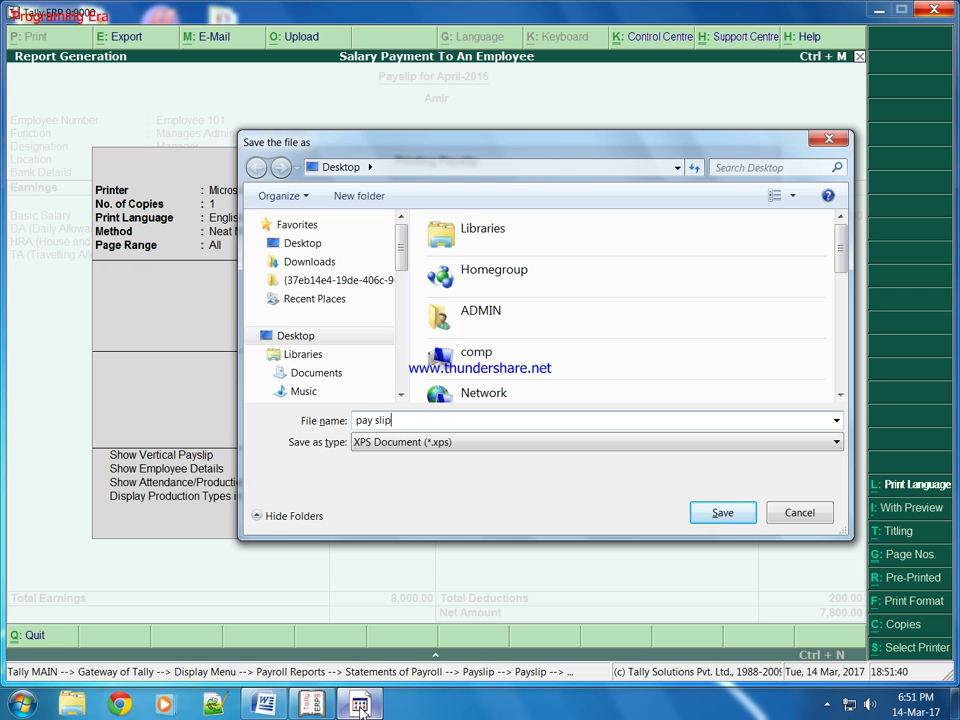
{"action": "key", "text": "Return"}
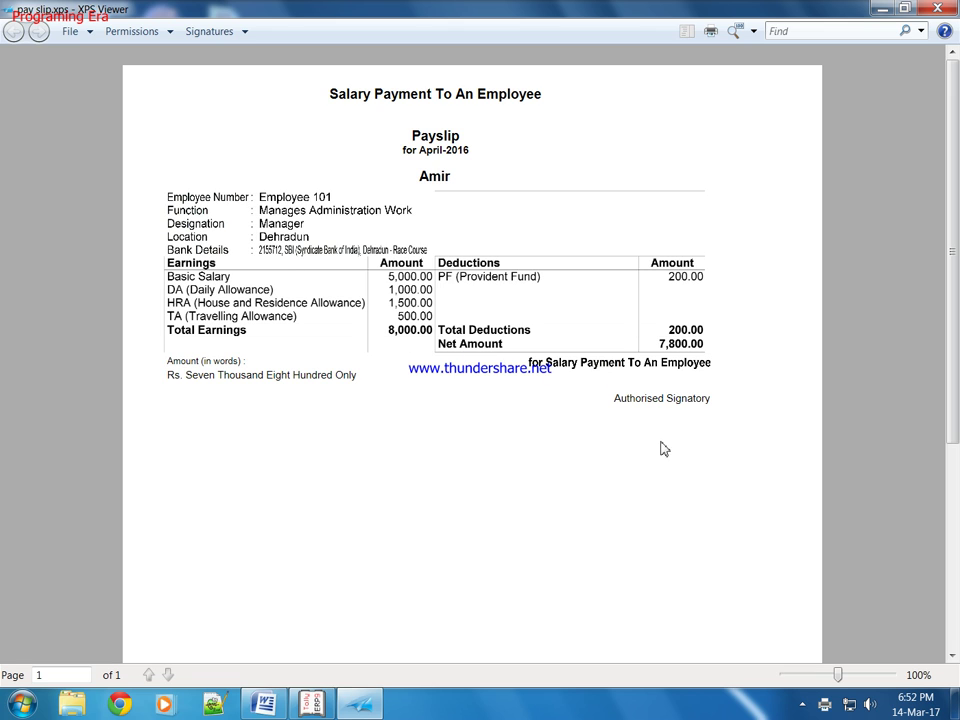
Close pay slip.xps in XPS Viewer and switch back to Tally's payslip report.
{"action": "left_click", "coordinate": [937, 8]}
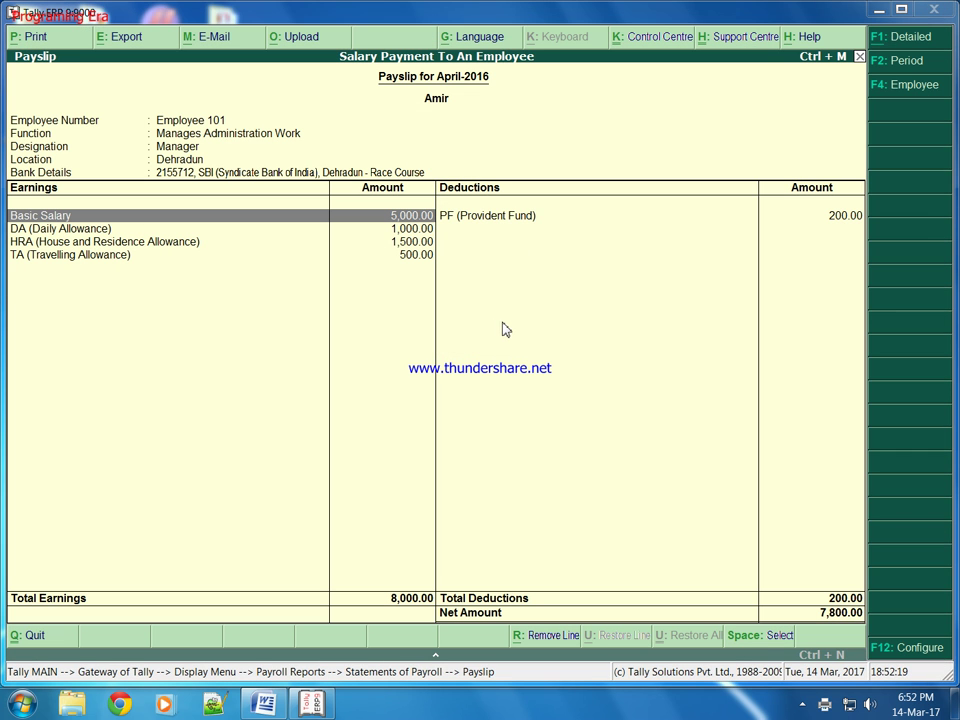
{"action": "key", "text": "alt+Tab"}
{"action": "key", "text": "alt+Tab"}
{"action": "key", "text": "alt+Tab"}
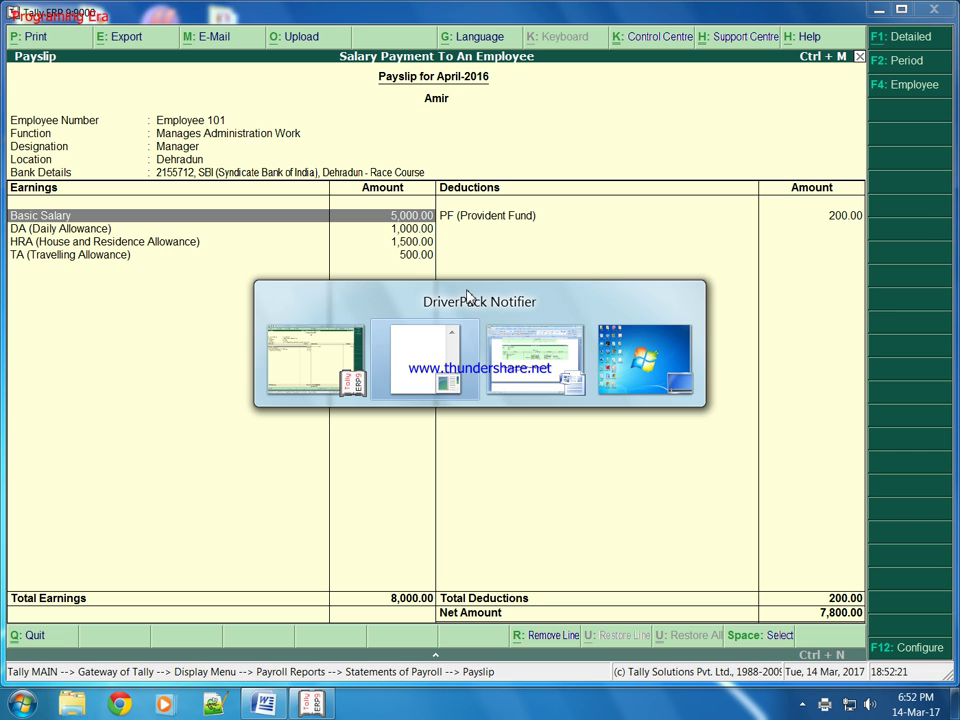